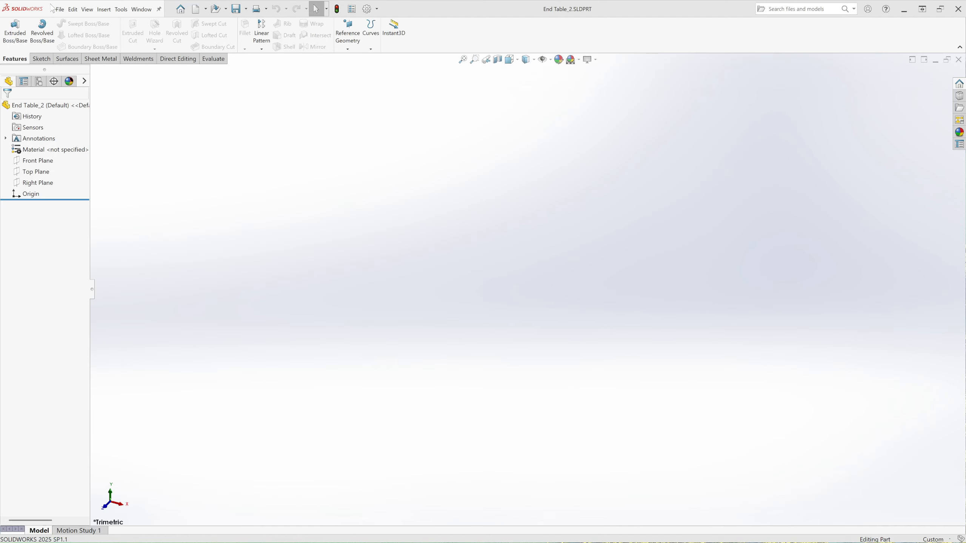
click(60, 9)
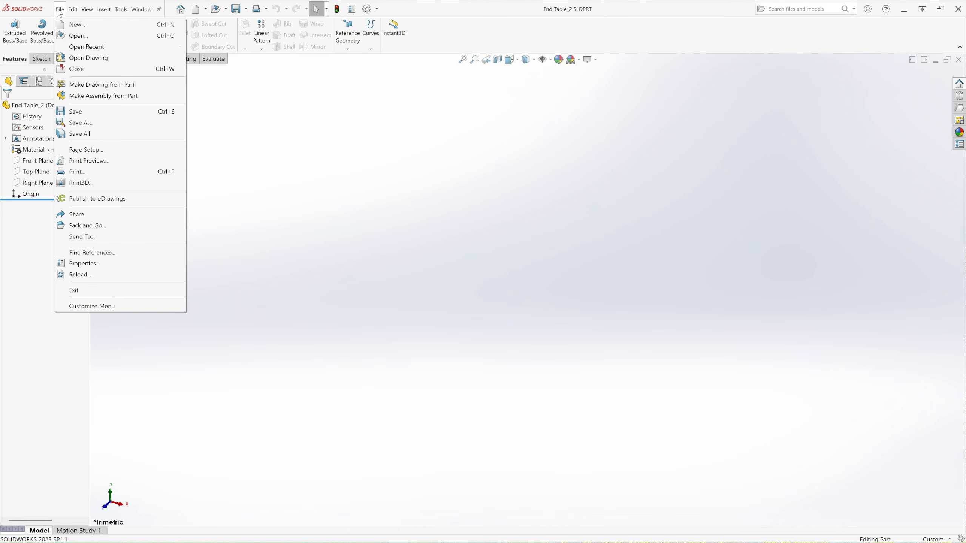
click(77, 25)
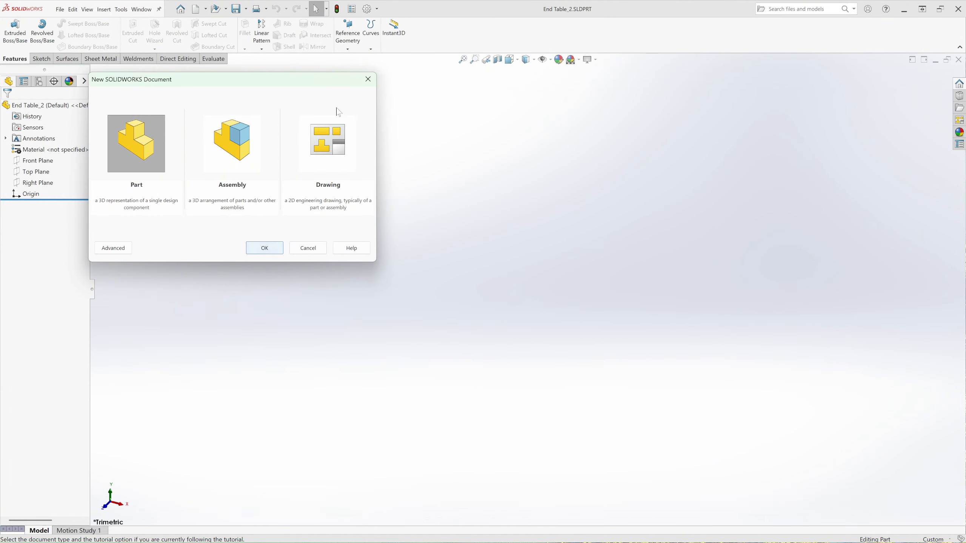
click(368, 79)
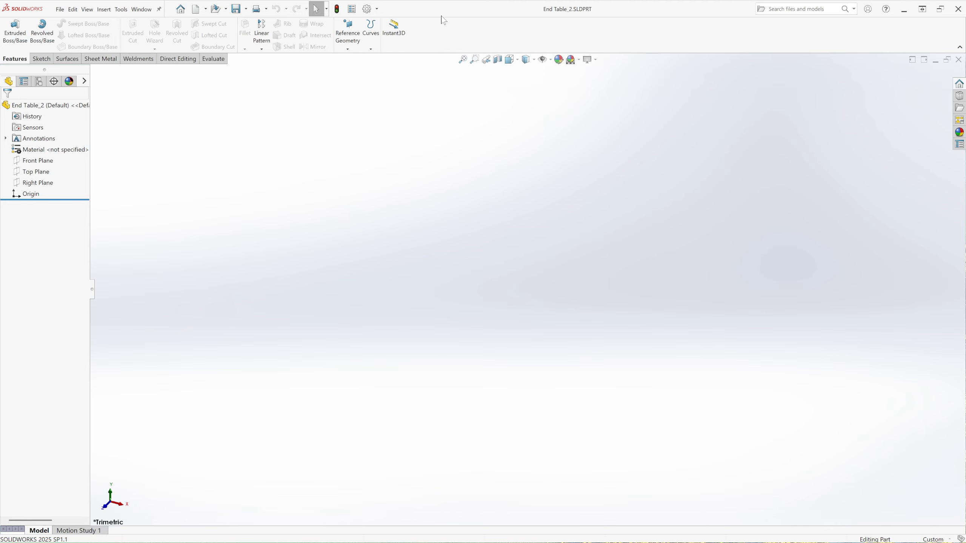
Apply the Plain White scene to the part's background.
click(579, 59)
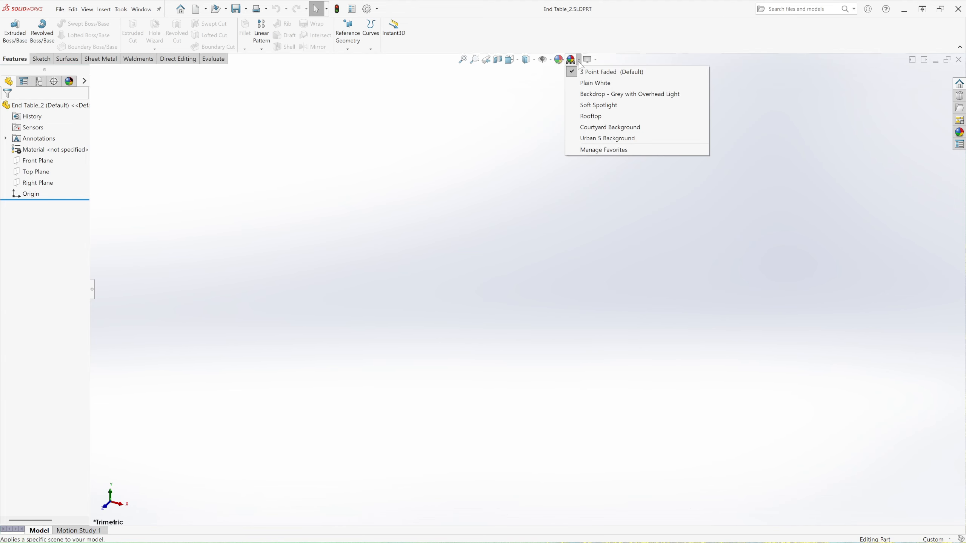
click(590, 86)
Set the document's unit system to IPS (inch, pound, second) with three-decimal (.123) length precision.
click(377, 9)
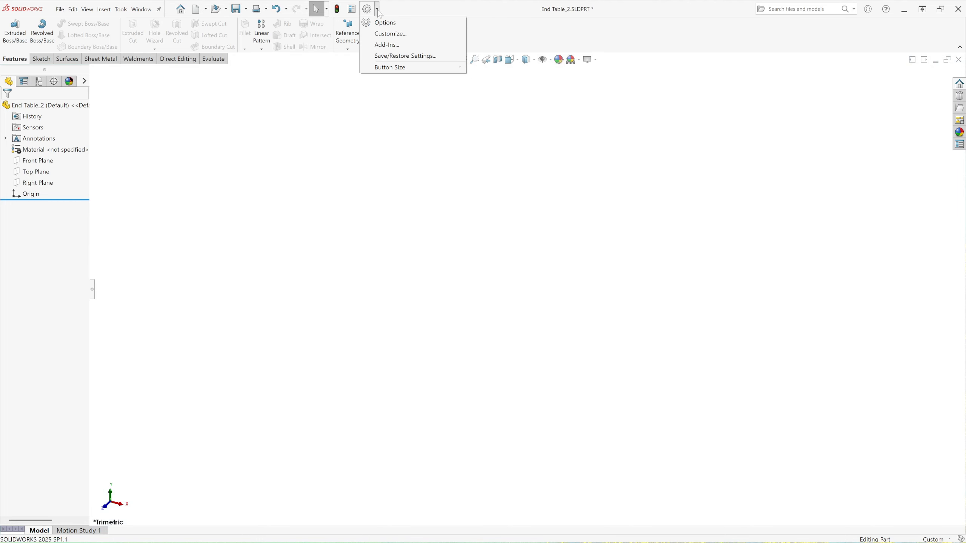
click(385, 23)
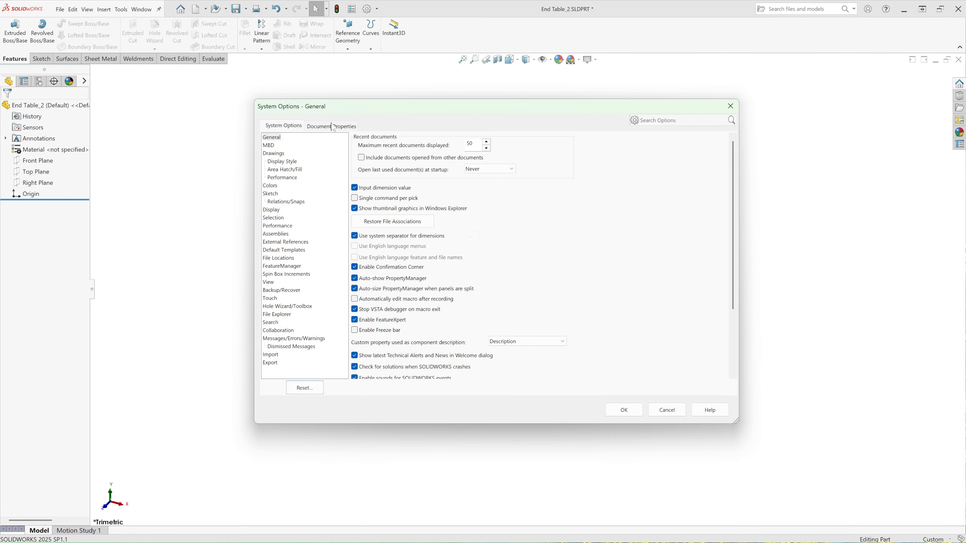
click(333, 127)
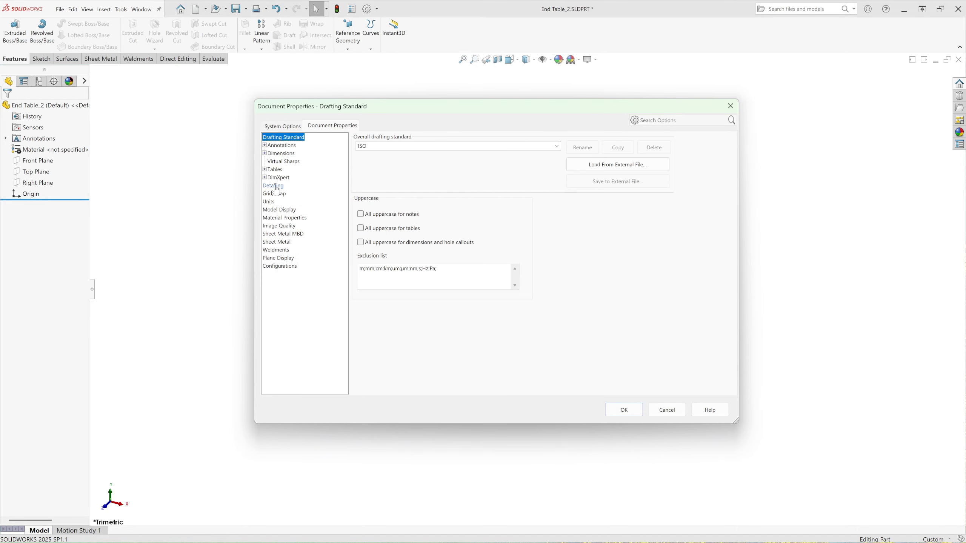
click(269, 202)
click(359, 174)
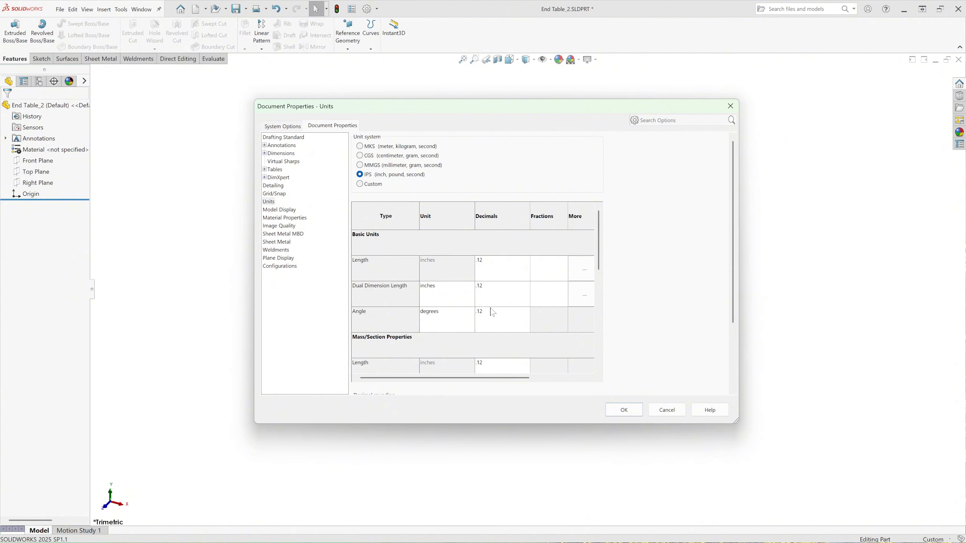
click(507, 271)
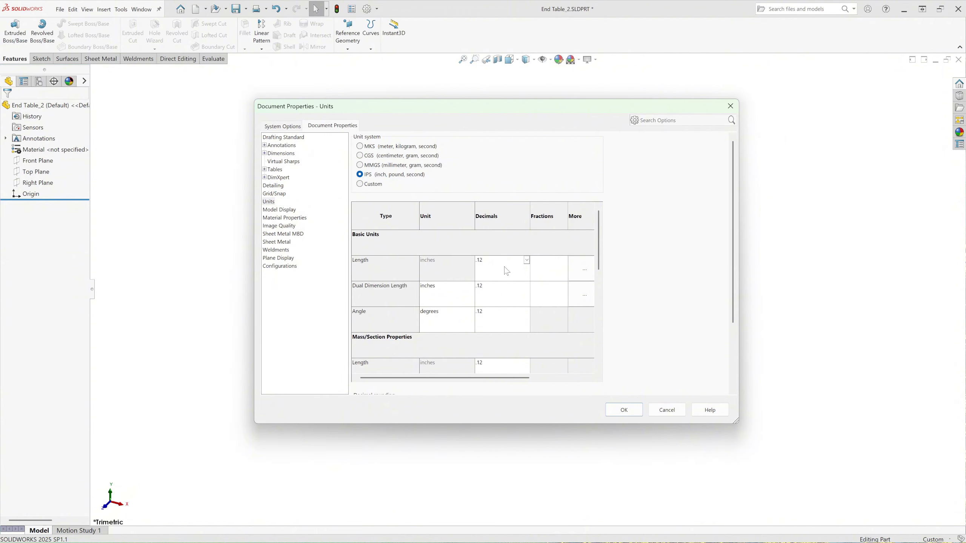
click(527, 261)
click(483, 296)
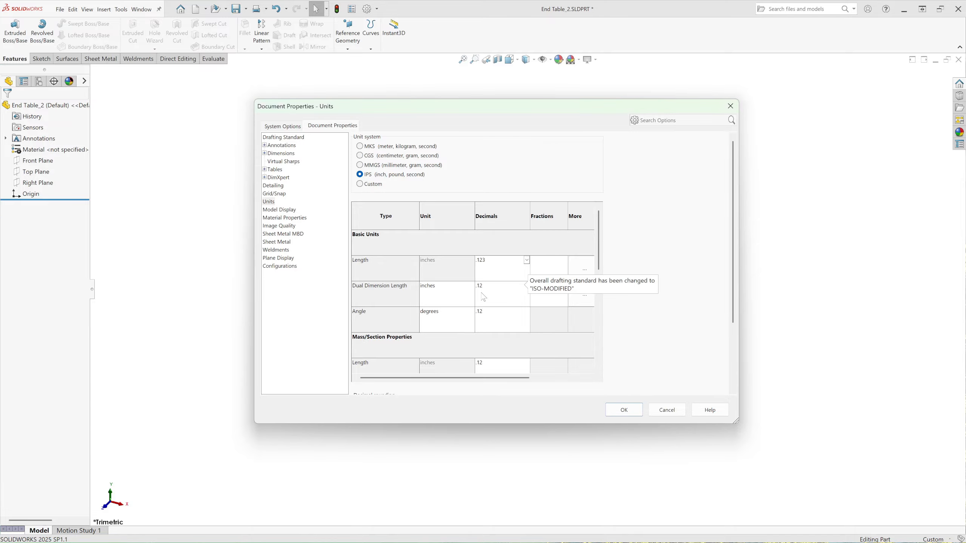
click(631, 414)
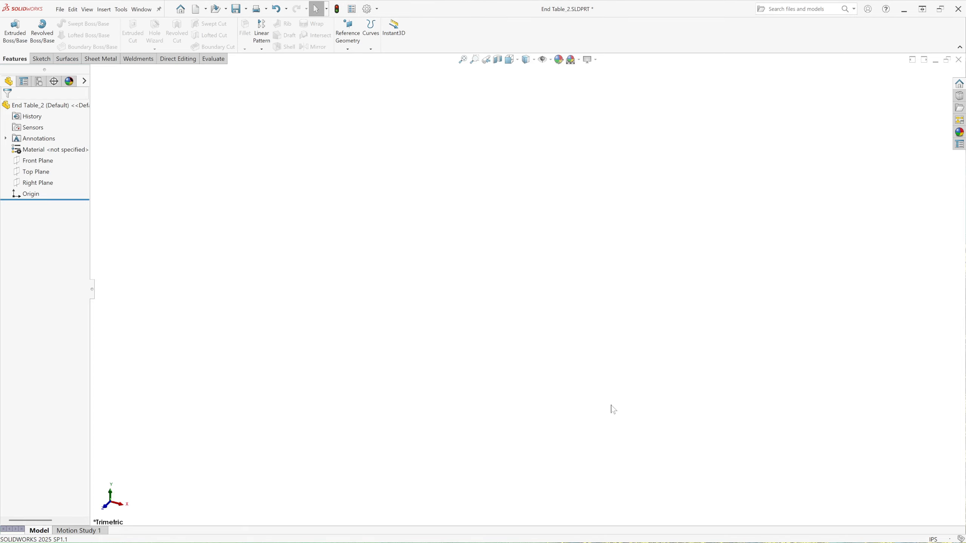
Sketch a center rectangle about 5.99 by 5.78 in on the Top Plane, centred on the origin.
click(32, 172)
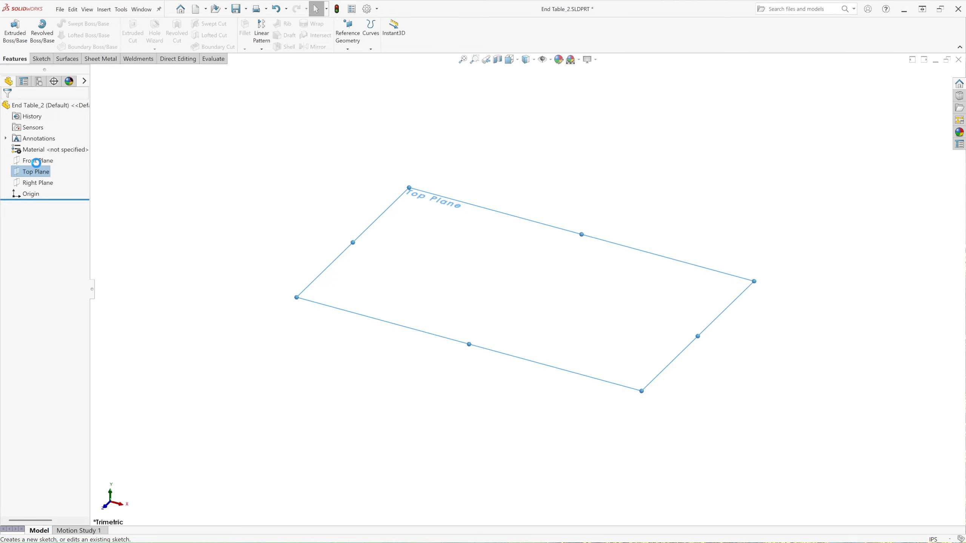
click(36, 163)
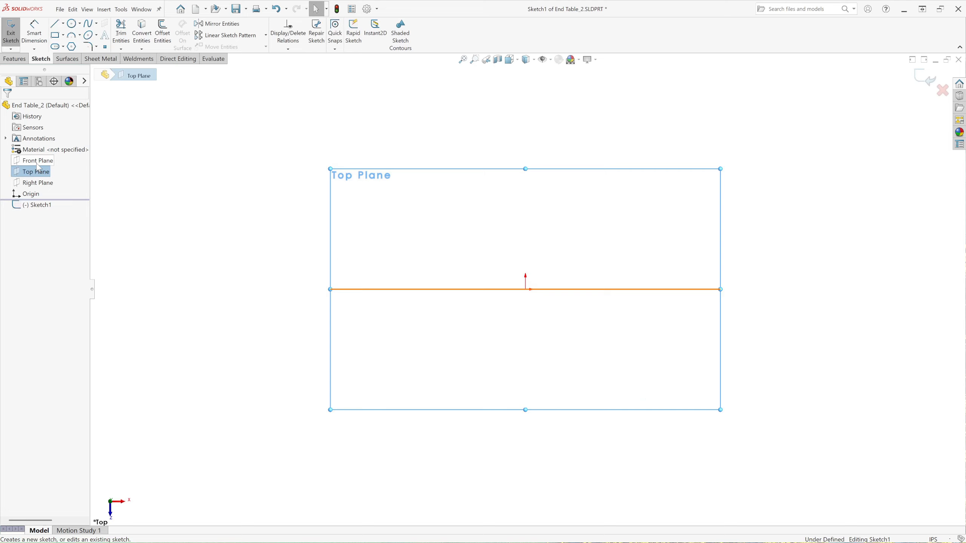
click(62, 35)
click(70, 57)
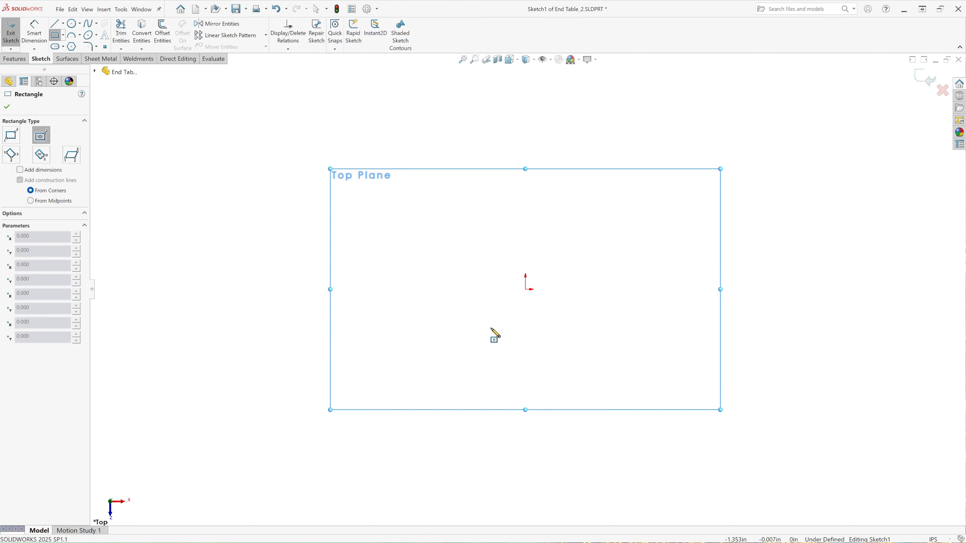
click(526, 289)
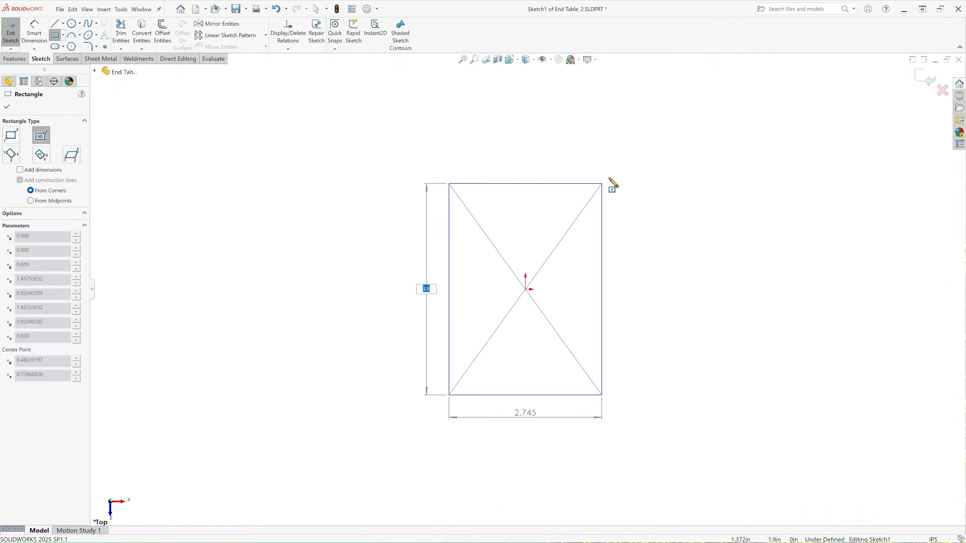
click(692, 129)
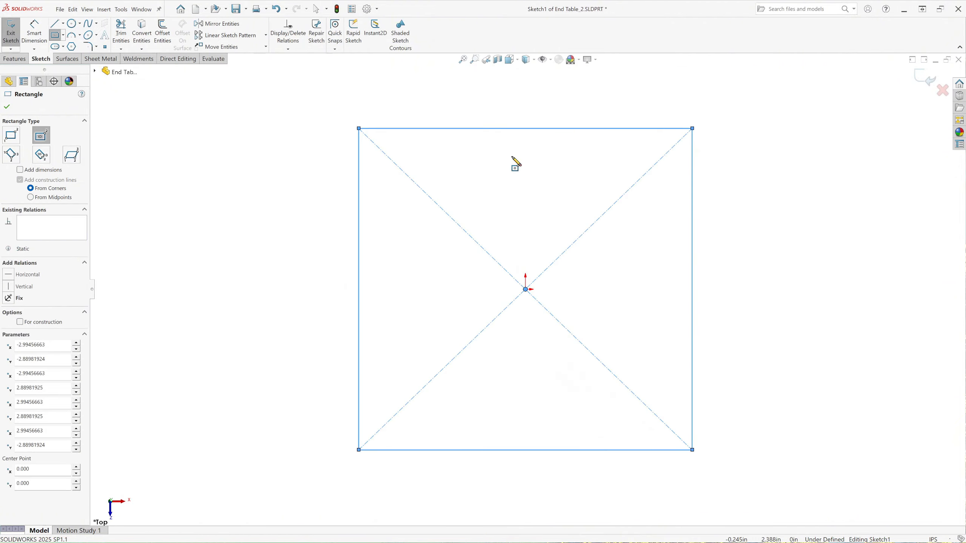
key(Escape)
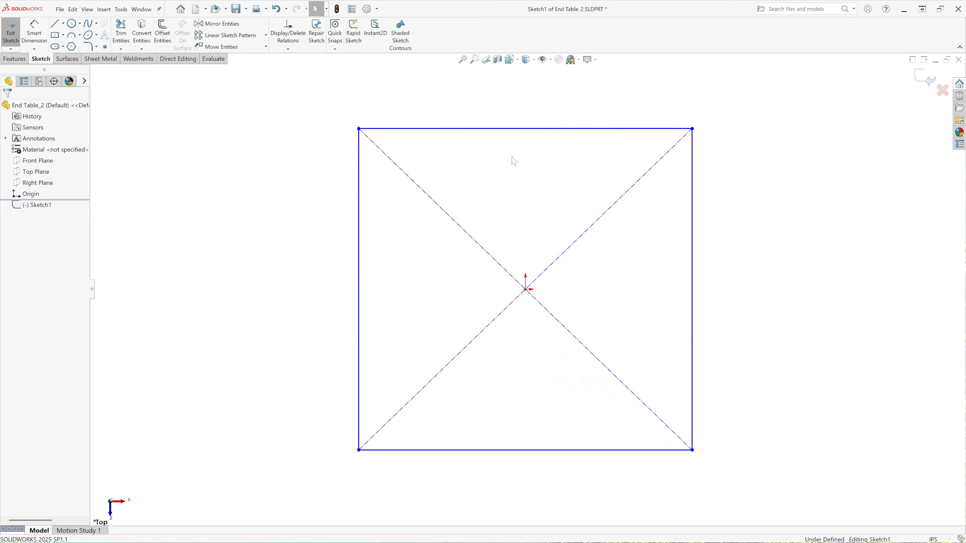
Add an Equal relation between two adjacent sides of the rectangle to make it square.
click(449, 129)
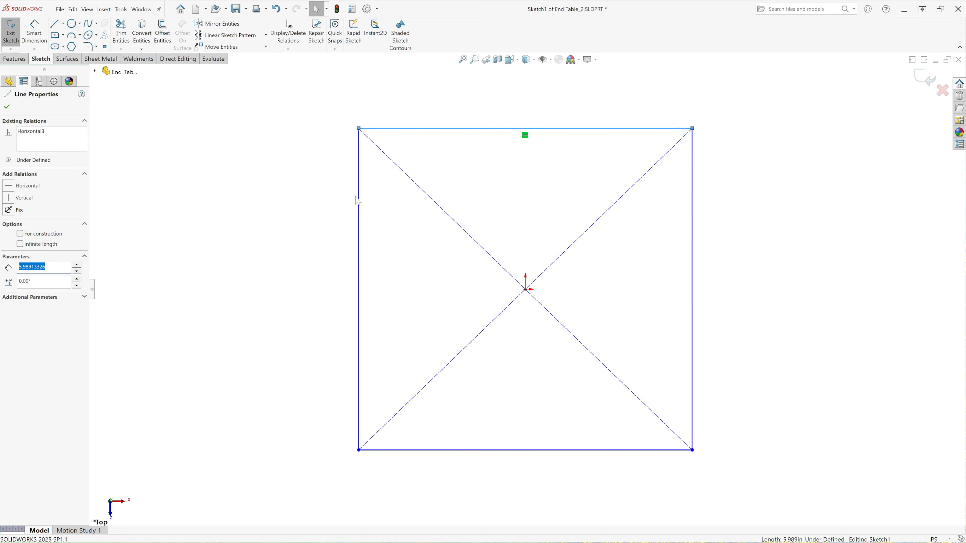
ctrl+click(358, 252)
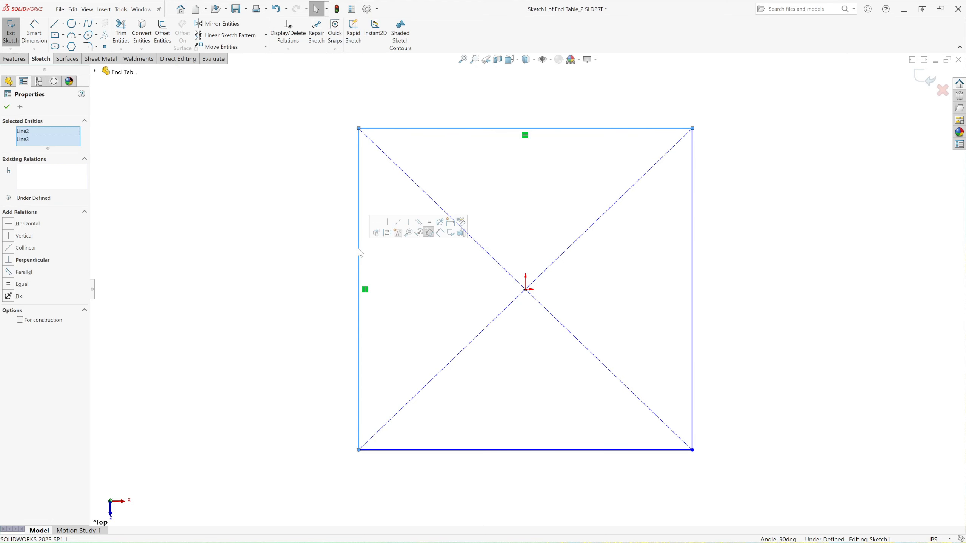
click(430, 223)
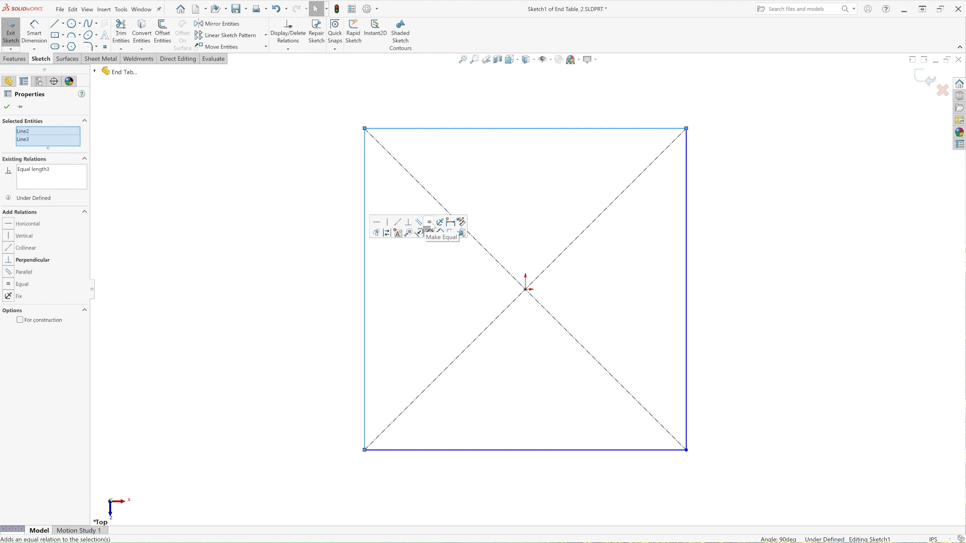
click(556, 180)
Dimension the upper side of the square sketch at 16 in.
click(40, 36)
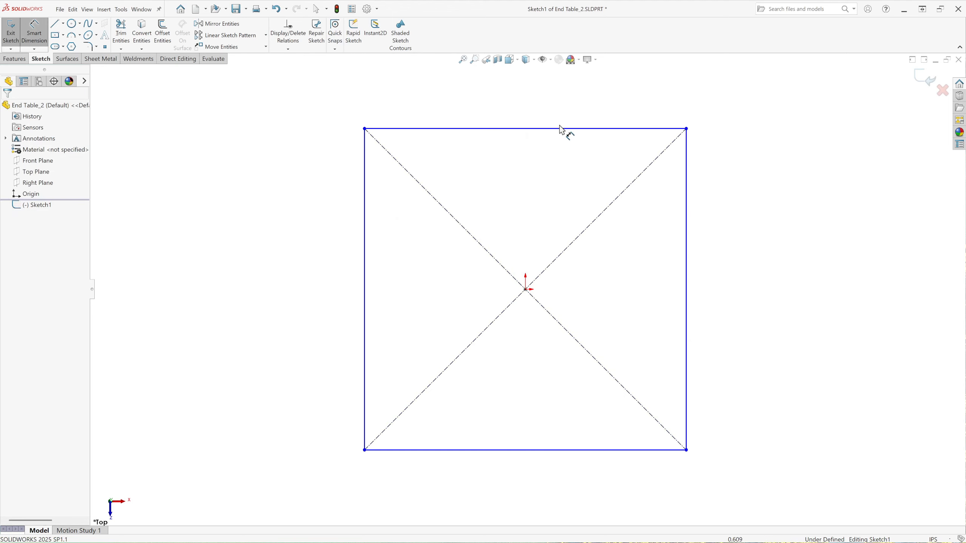
click(560, 129)
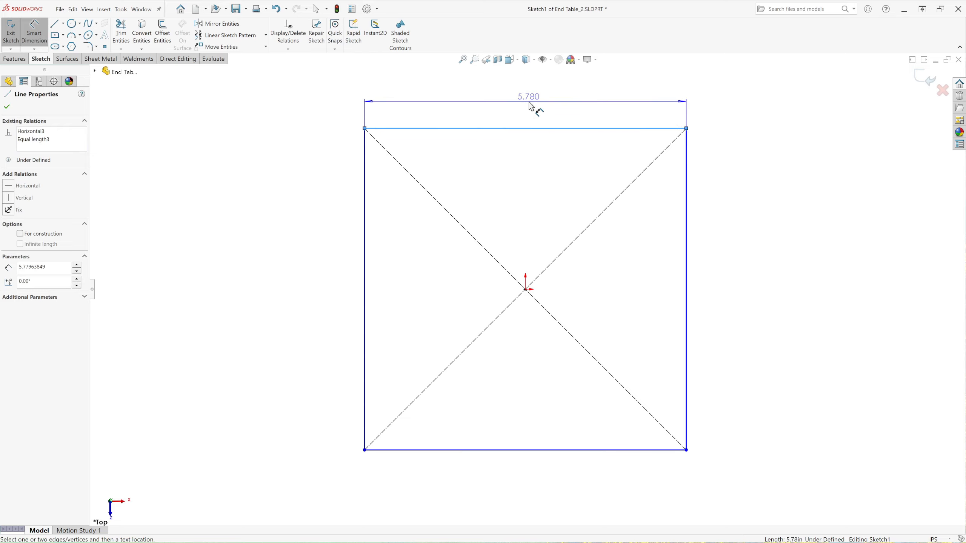
click(529, 101)
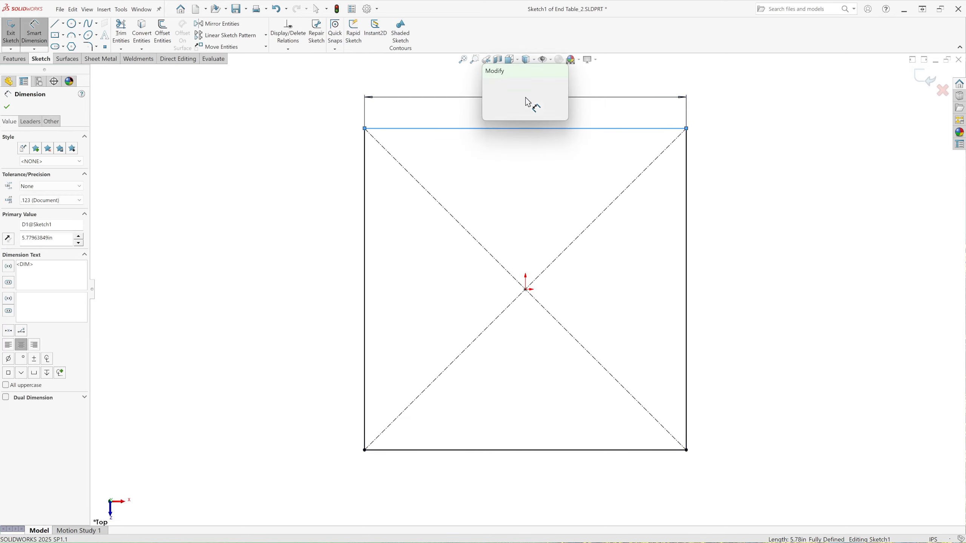
text(16)
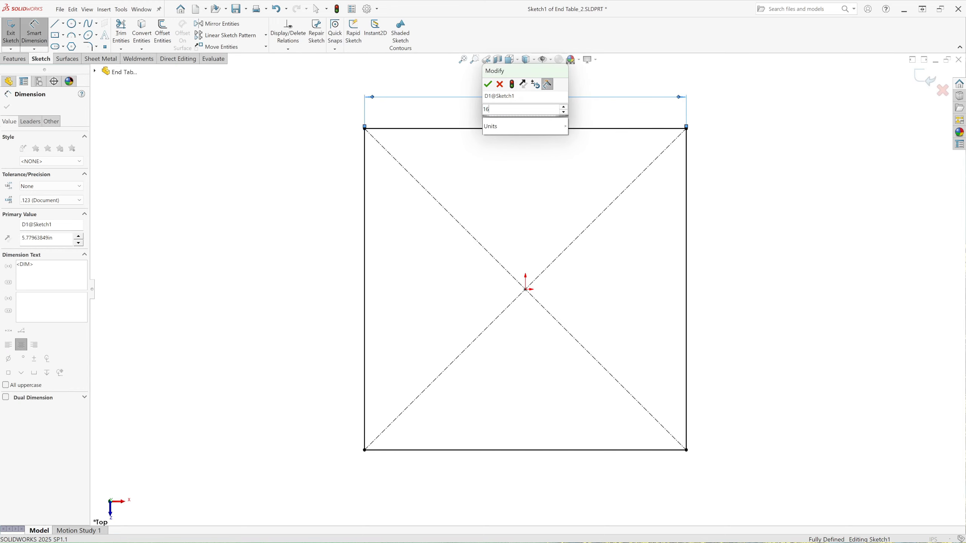
key(Return)
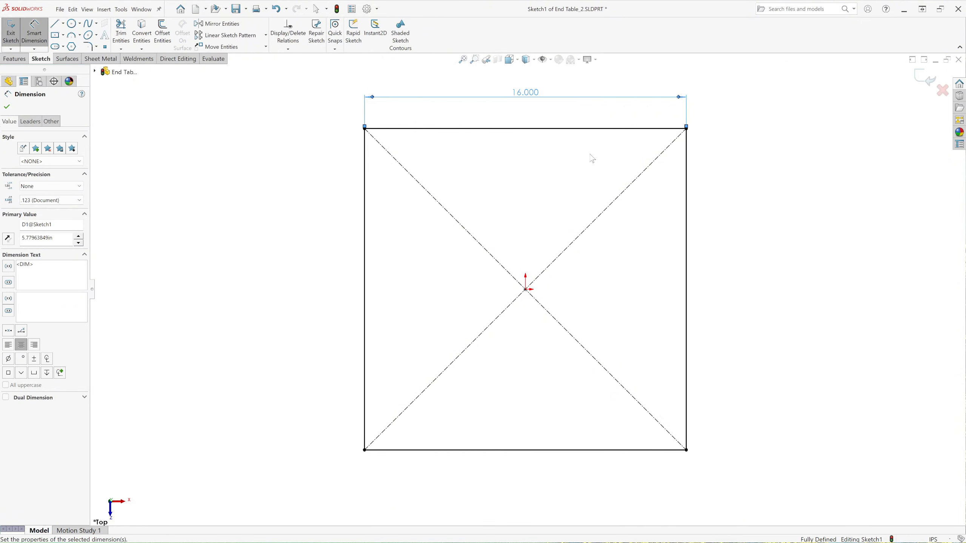
click(755, 178)
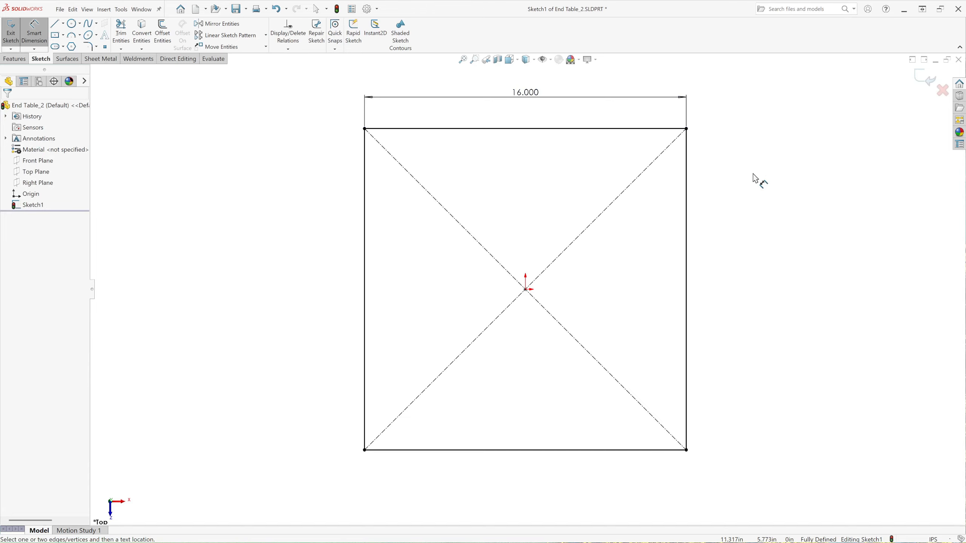
key(Escape)
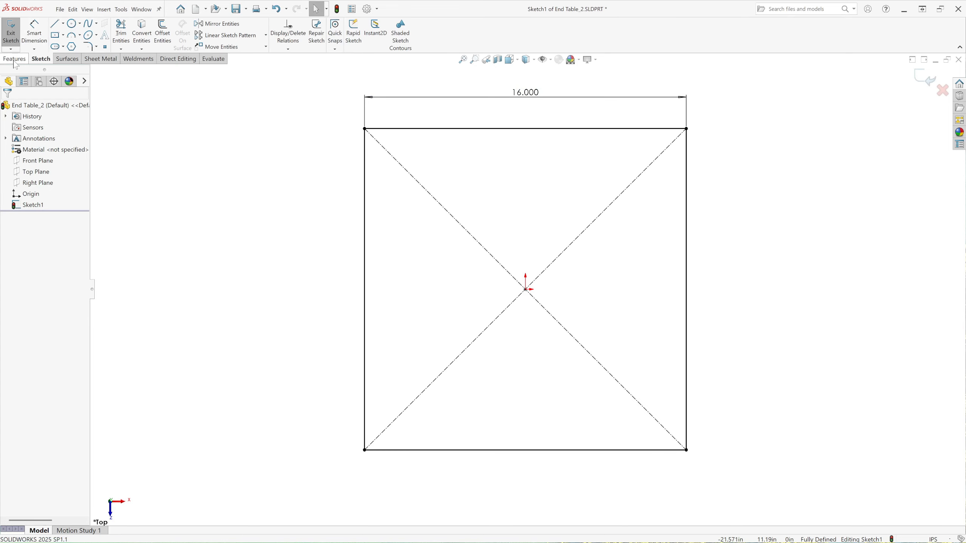
Extrude the square sketch as a blind boss 1 in deep to form the tabletop.
click(15, 59)
click(14, 36)
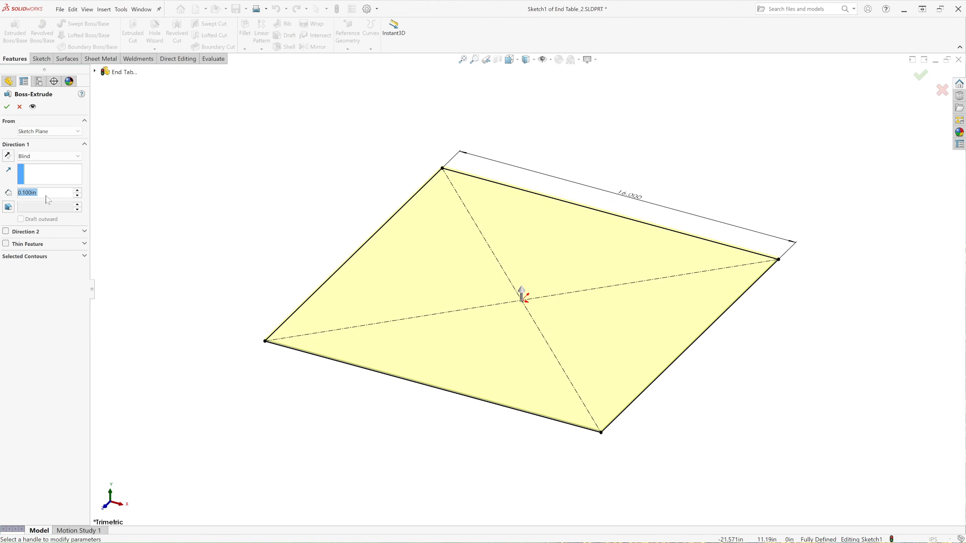
text(1)
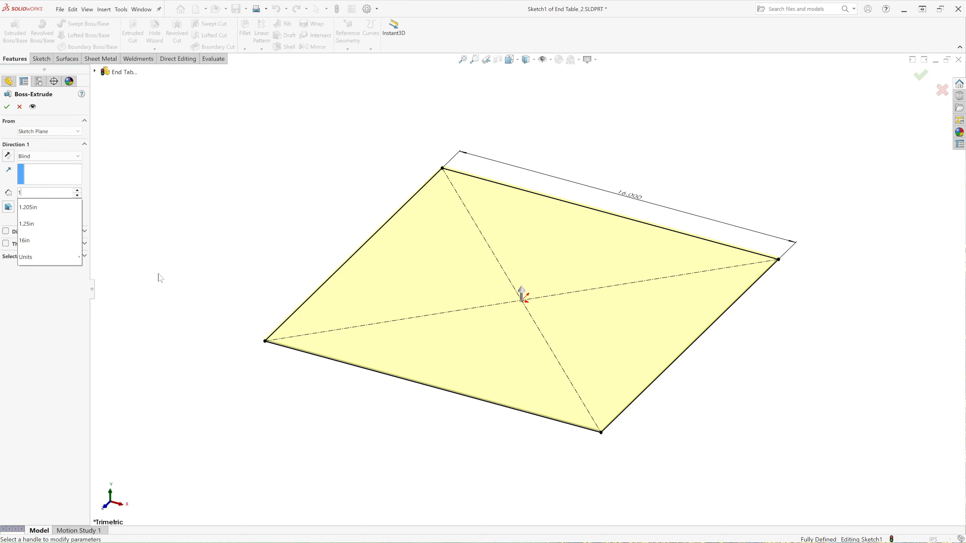
key(Return)
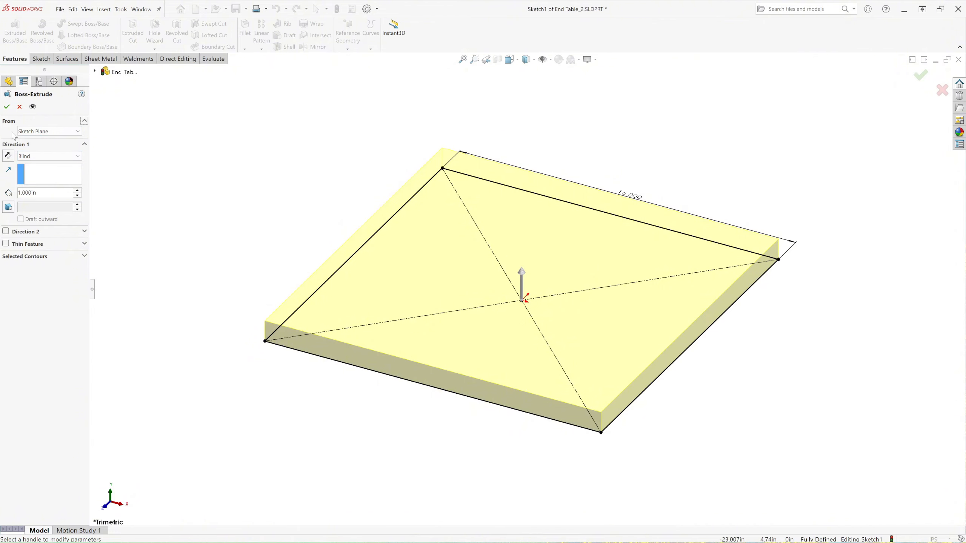
click(7, 106)
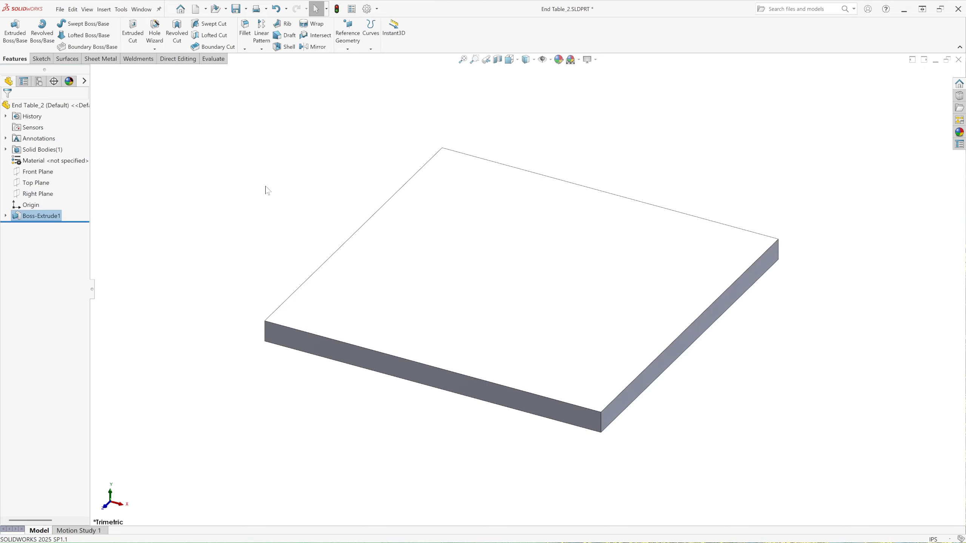
Toggle the RealView Graphics display setting for the model.
click(589, 60)
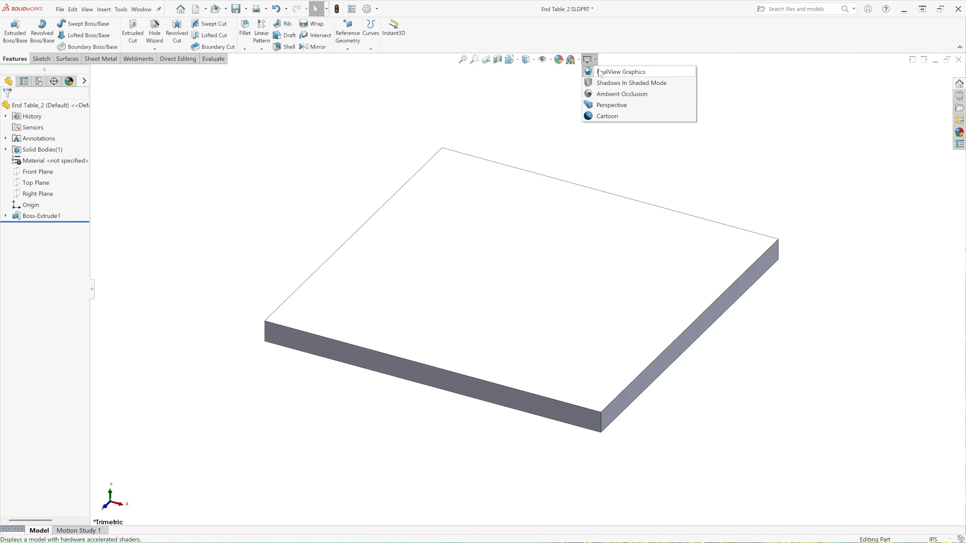
click(602, 72)
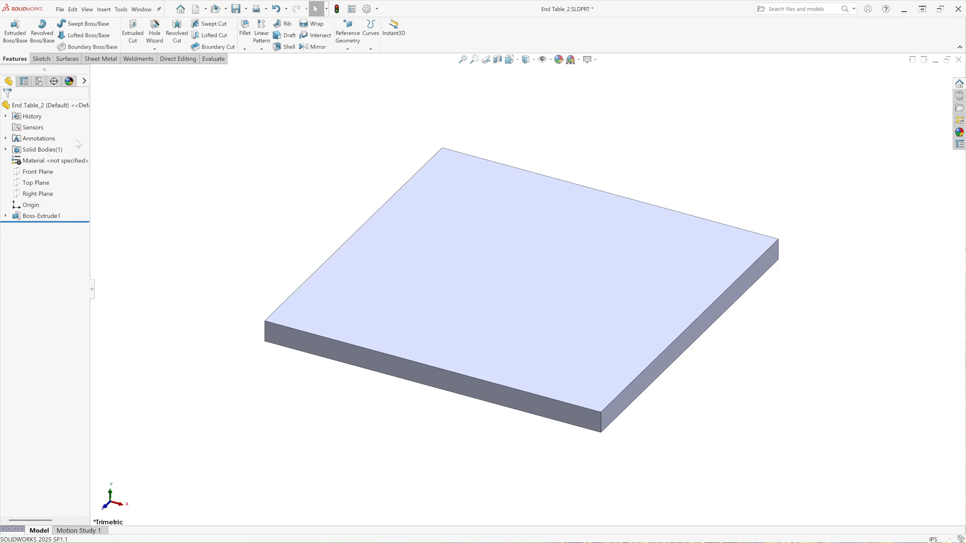
Create a reference plane offset 24 in above the Top Plane.
scroll(255, 270, up, 3)
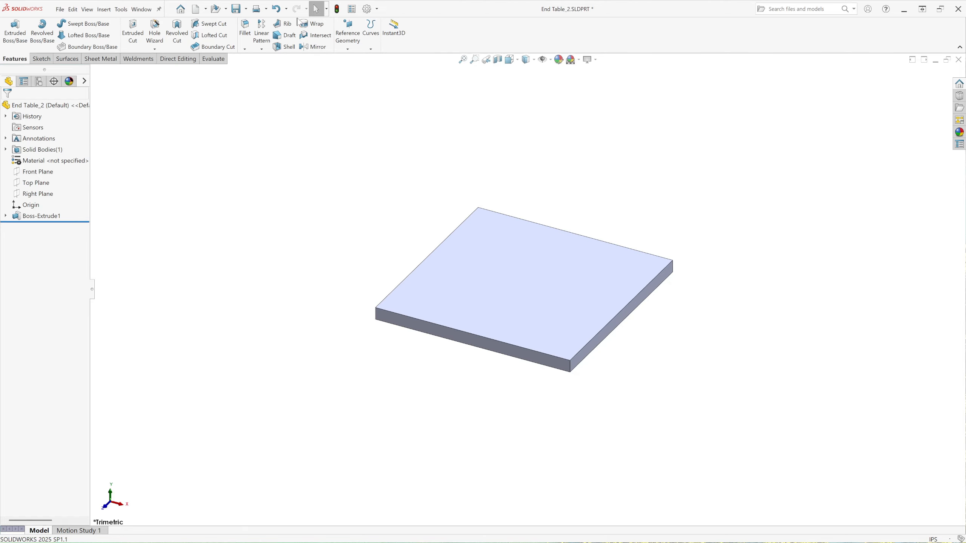
click(348, 49)
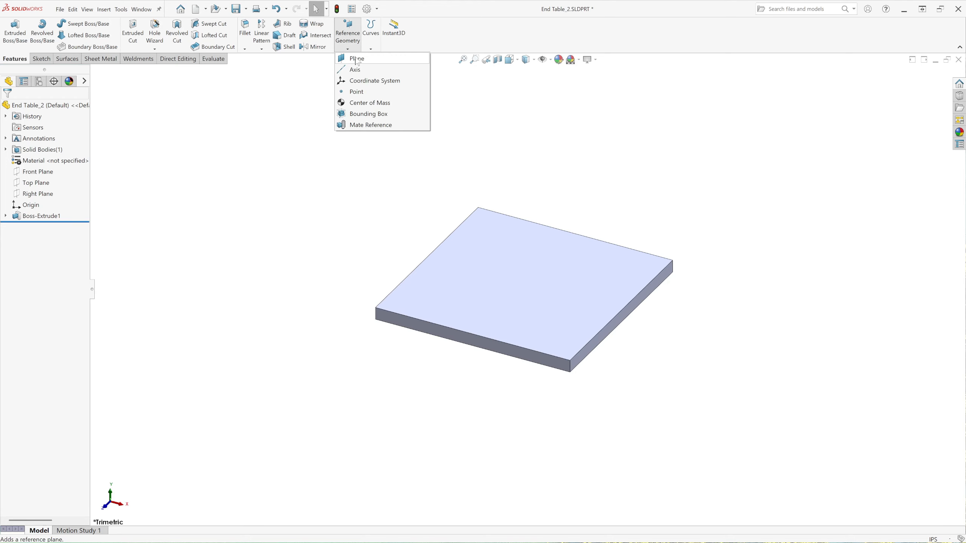
click(357, 59)
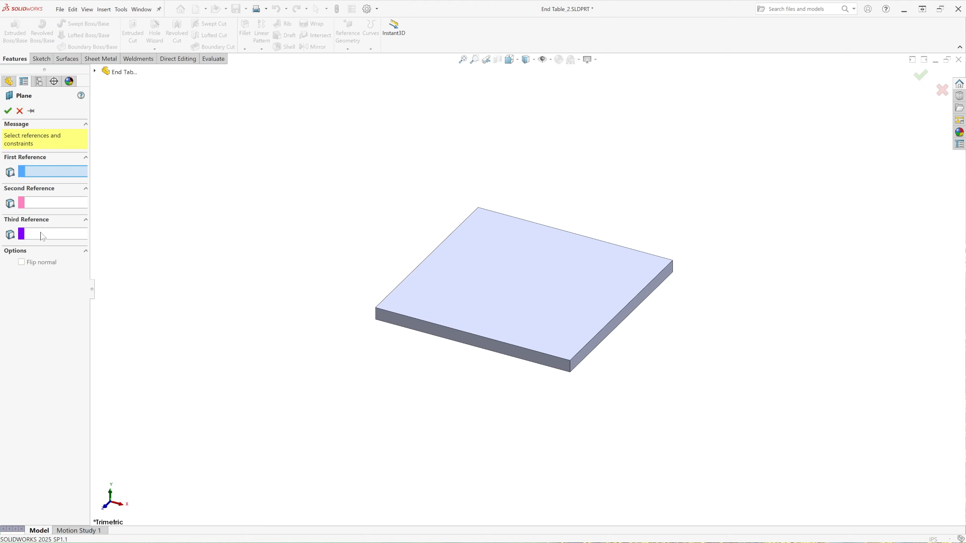
click(95, 71)
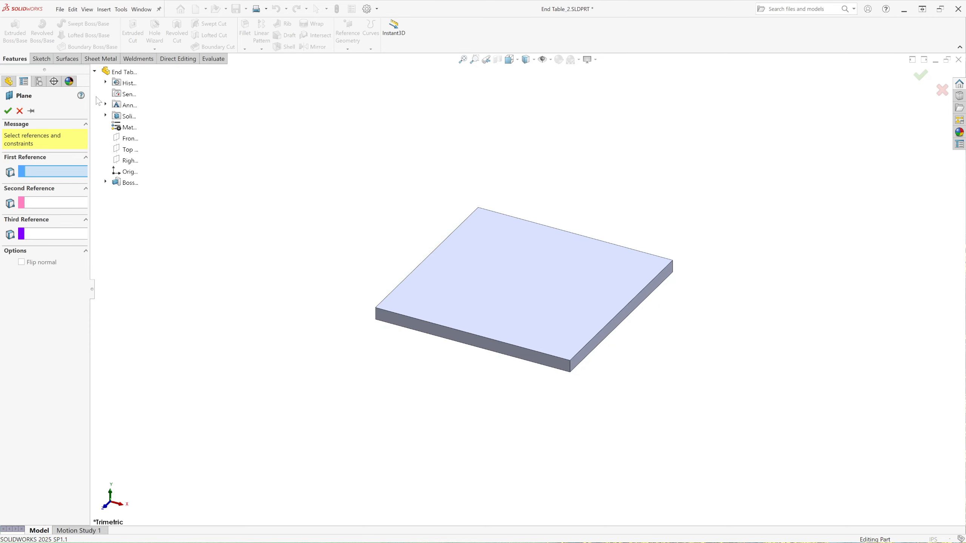
click(126, 149)
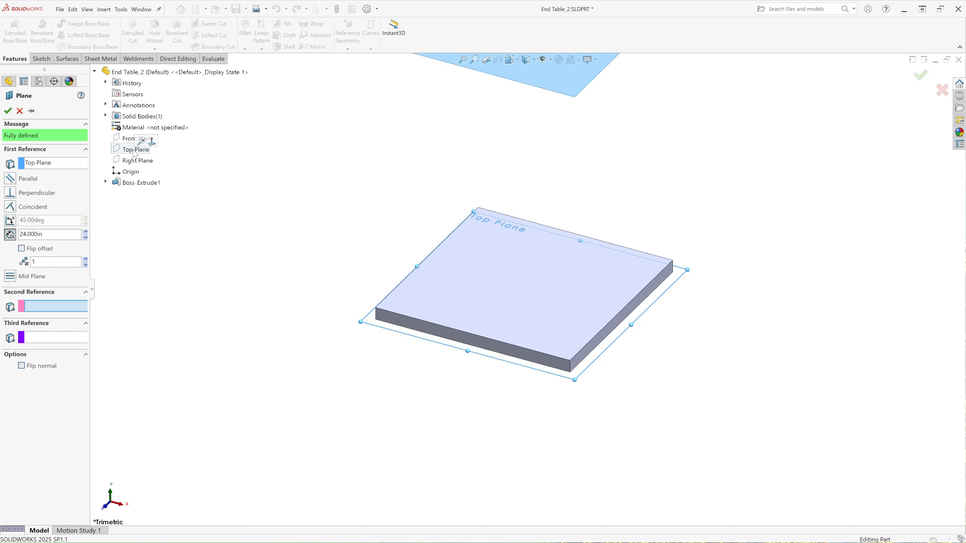
scroll(296, 266, up, 3)
scroll(550, 212, down, 2)
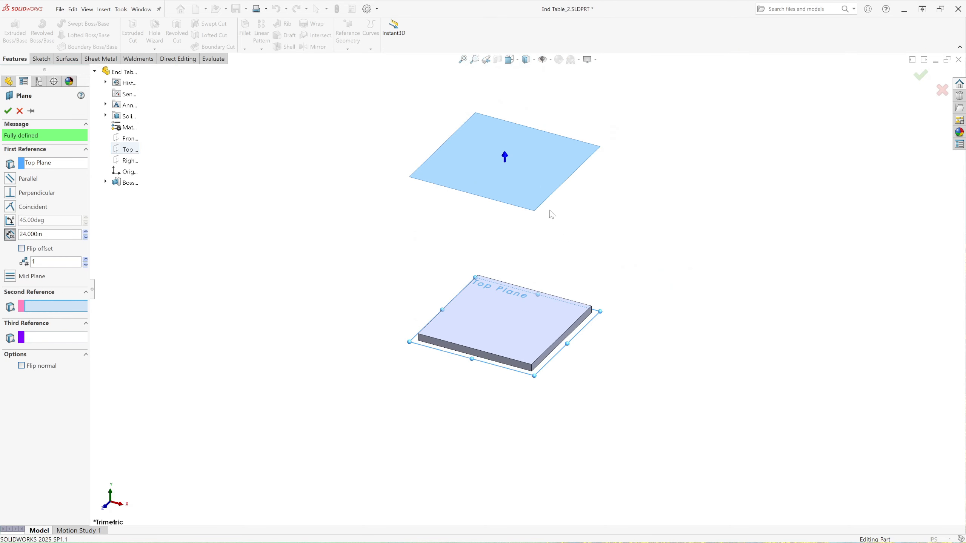
scroll(420, 202, down, 1)
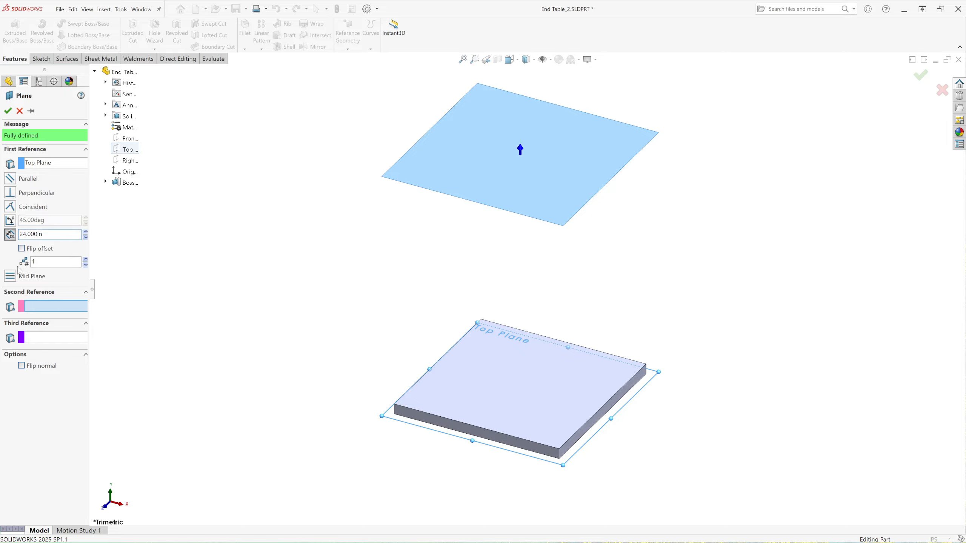
click(7, 111)
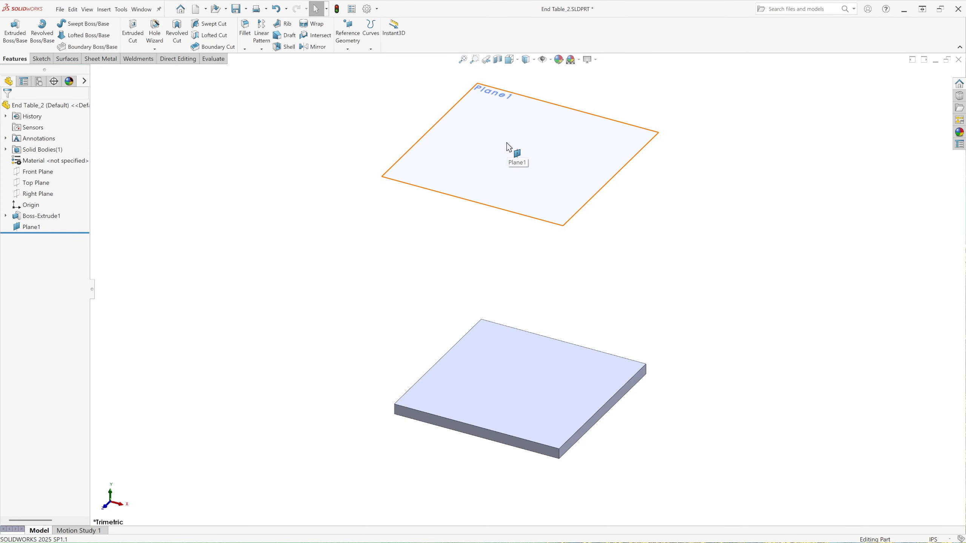
Start a sketch on the offset plane and convert the outline of the slab's upper face into sketch entities.
click(521, 143)
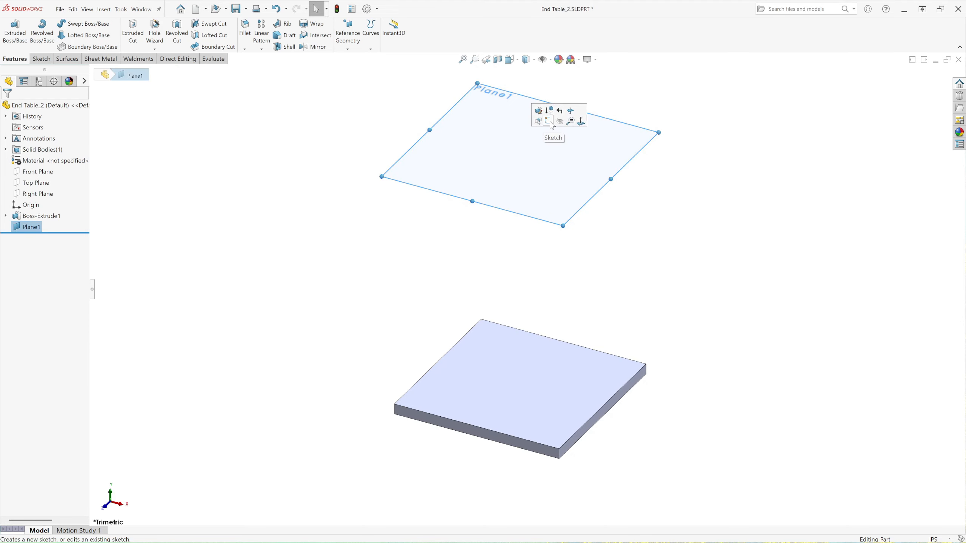
click(547, 121)
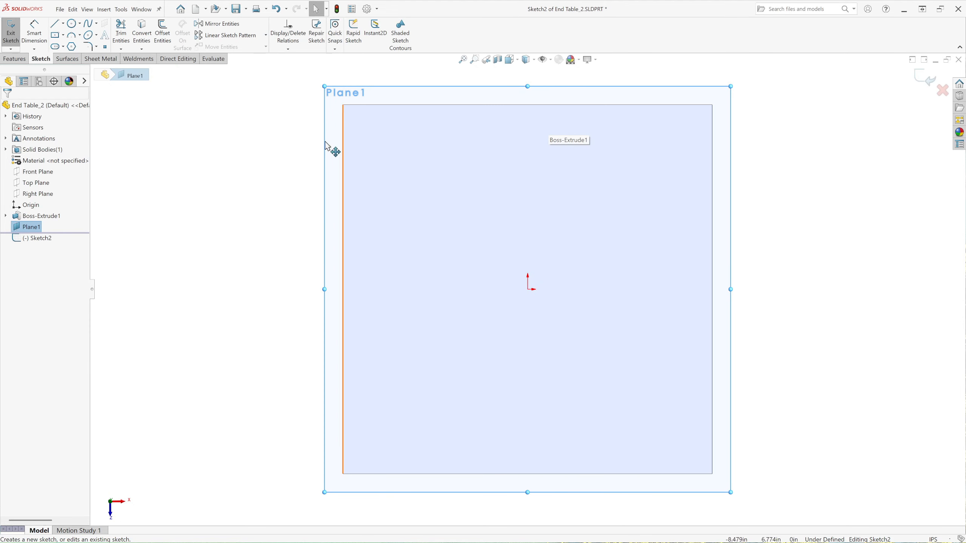
click(836, 242)
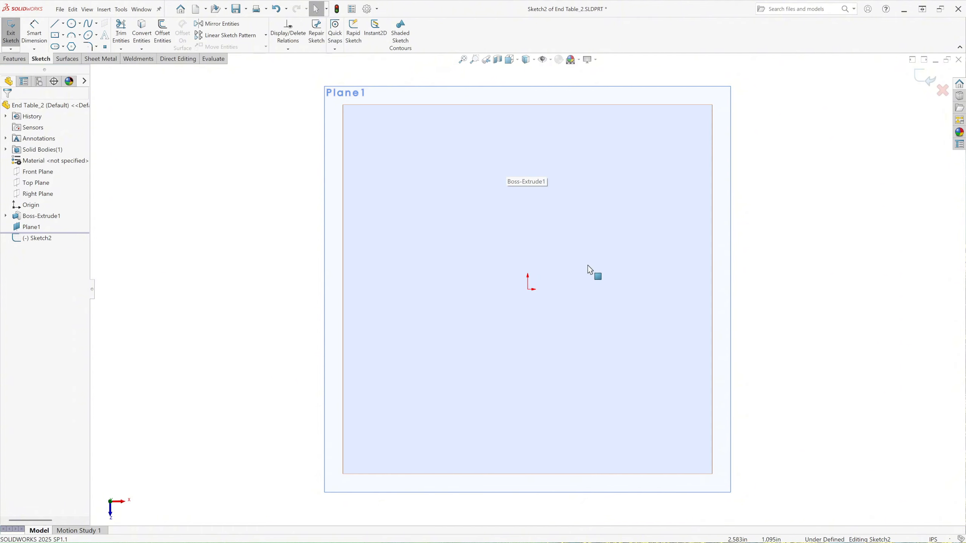
click(590, 236)
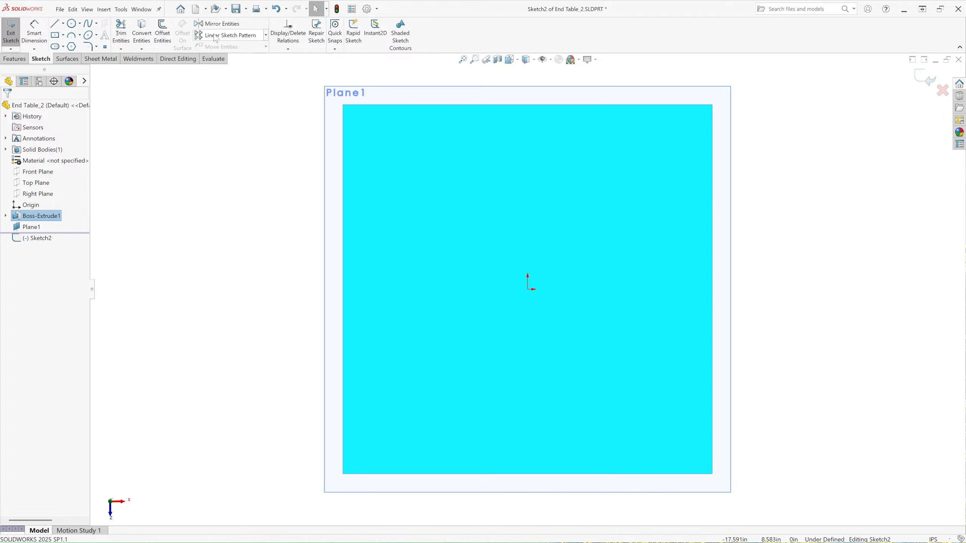
click(147, 41)
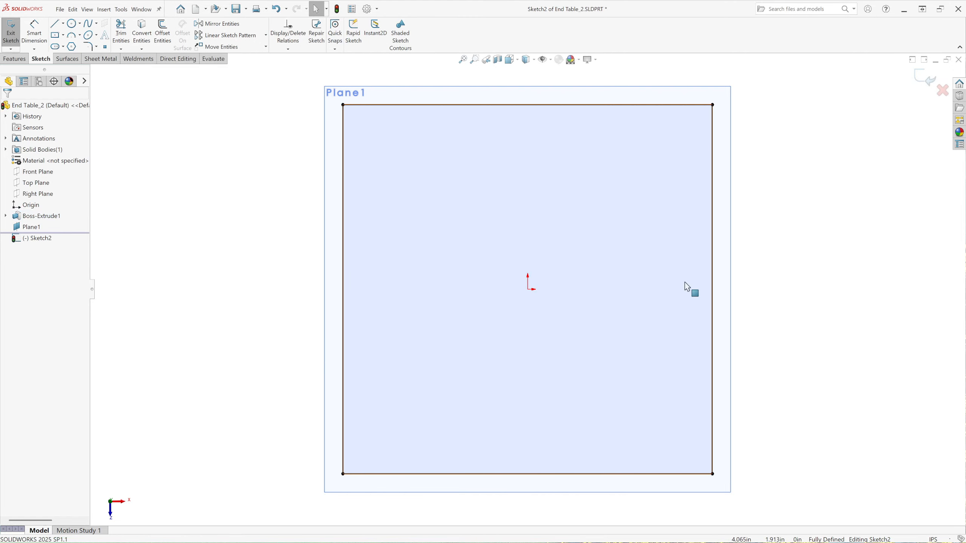
Extrude the converted square as a blind boss 1 in deep in the reversed, downward direction, with Merge result off.
middle_drag(456, 438, 438, 323)
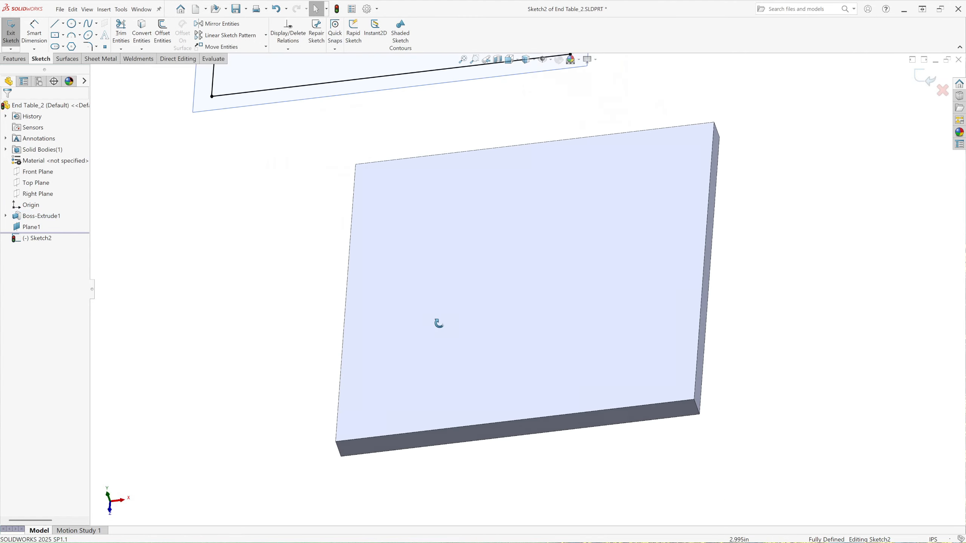
scroll(491, 153, up, 2)
click(510, 59)
click(558, 85)
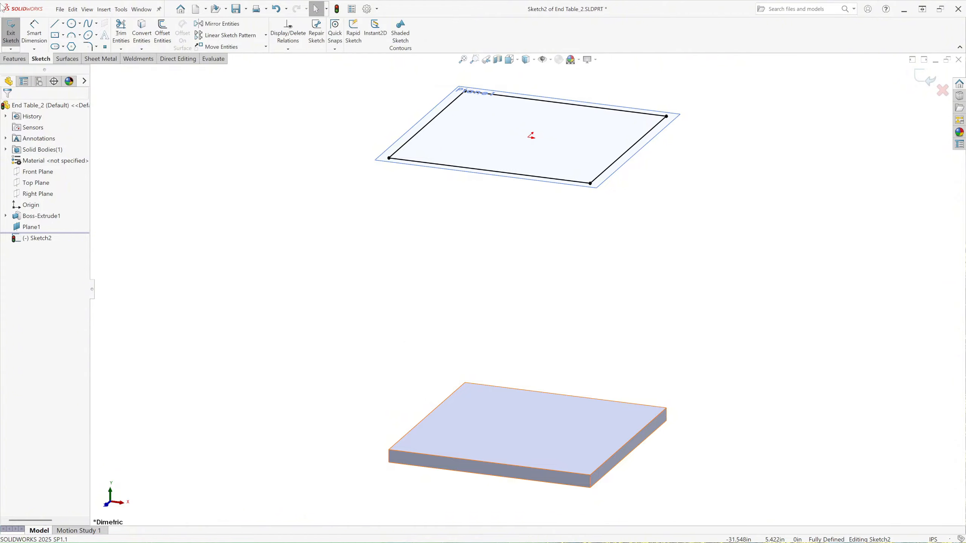
click(14, 58)
click(15, 33)
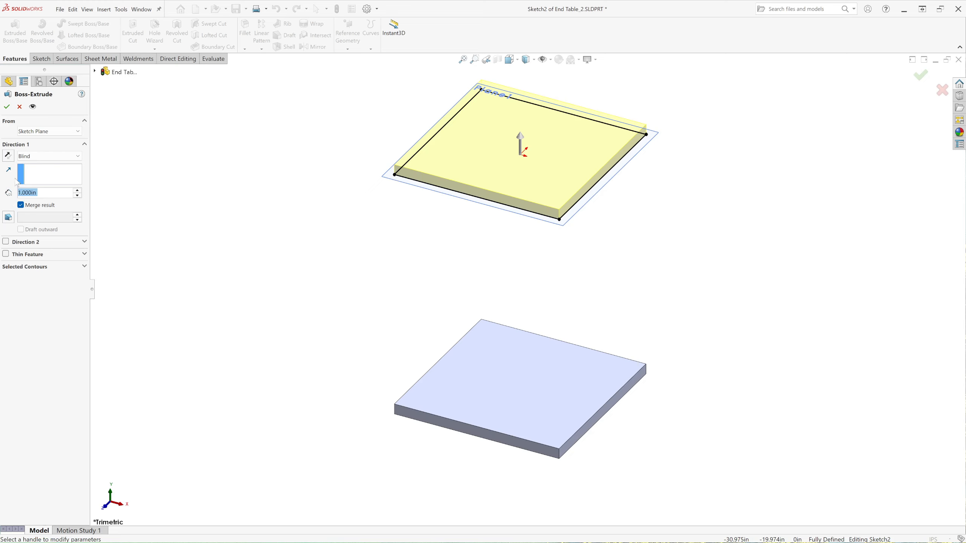
click(9, 156)
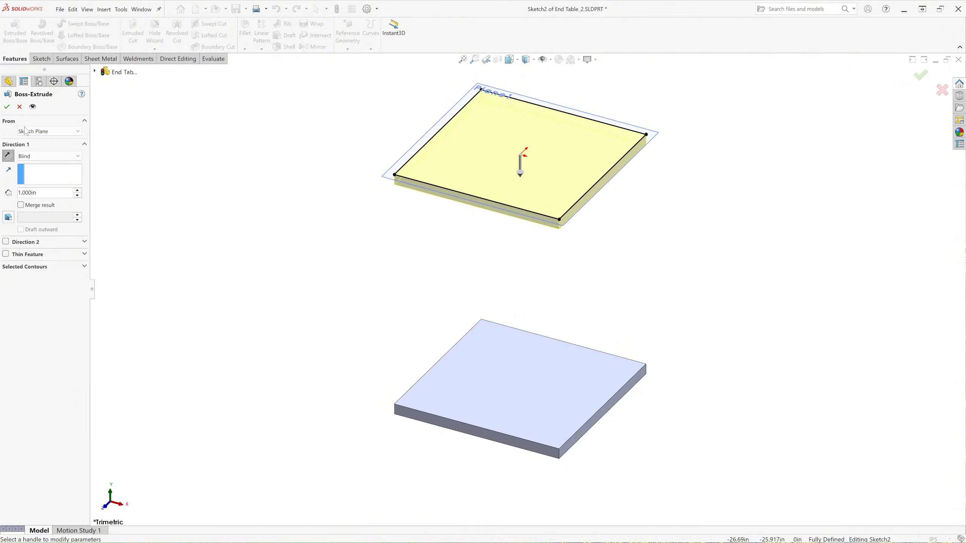
click(6, 107)
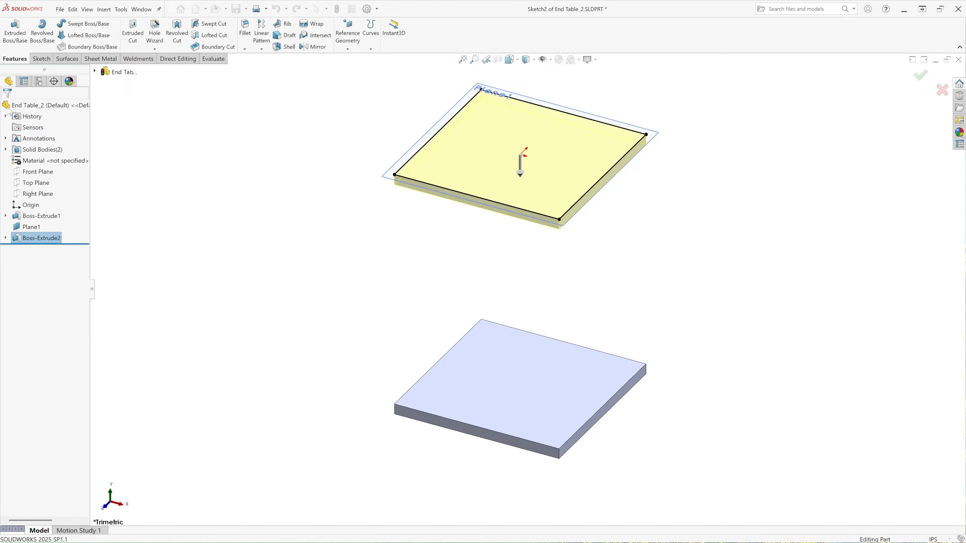
click(262, 281)
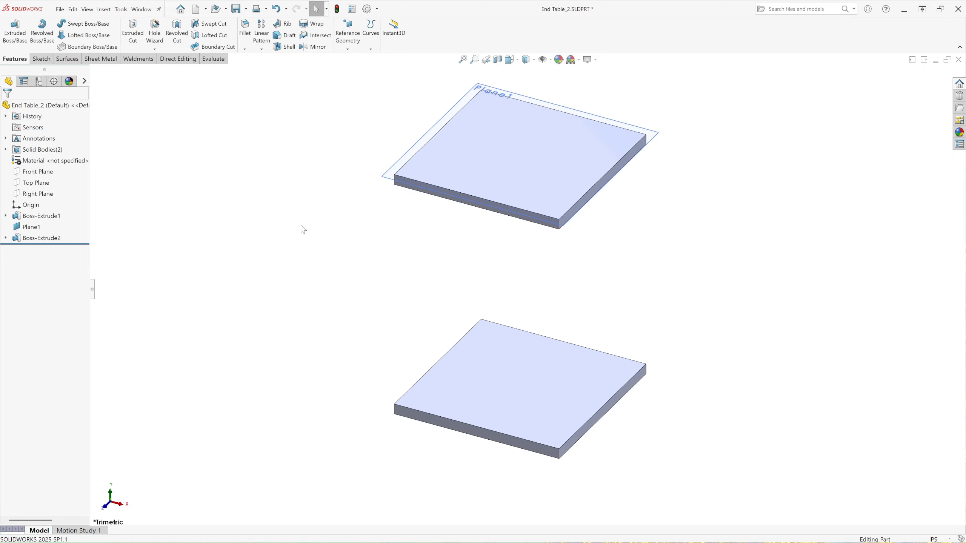
Hide the offset reference plane around the upper slab.
click(464, 111)
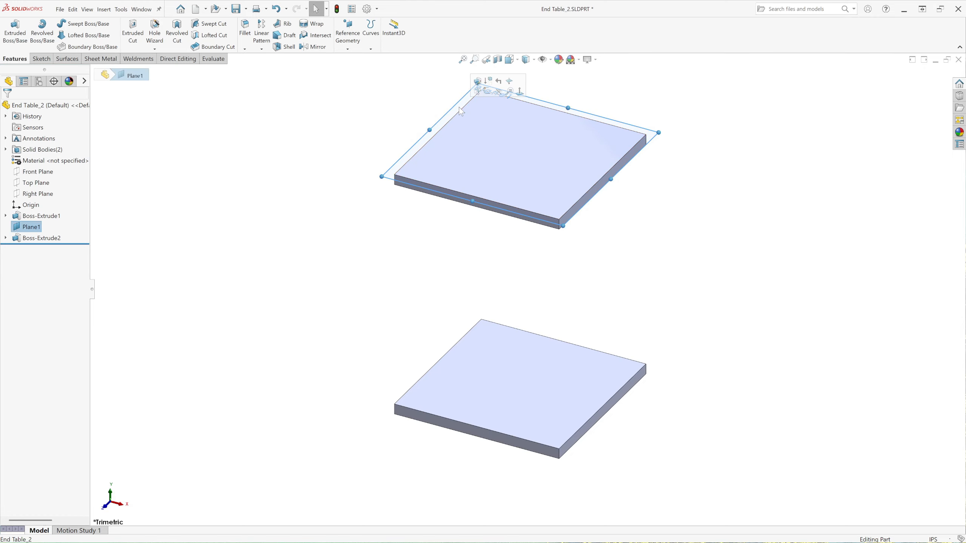
click(498, 92)
scroll(595, 362, up, 3)
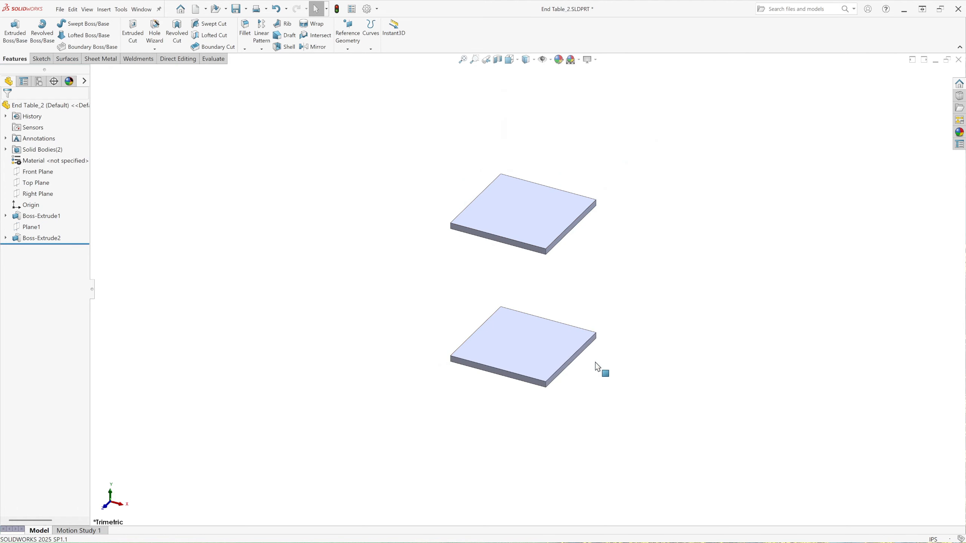
scroll(562, 324, down, 3)
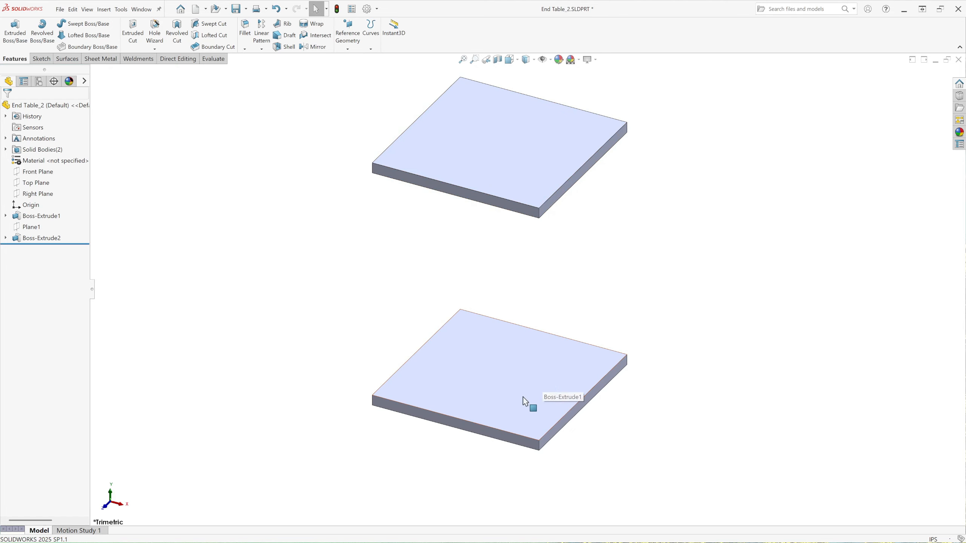
Sketch a corner rectangle about 1.18 in wide on the lower slab's upper face, spanning the full 16 in along its right edge.
click(561, 368)
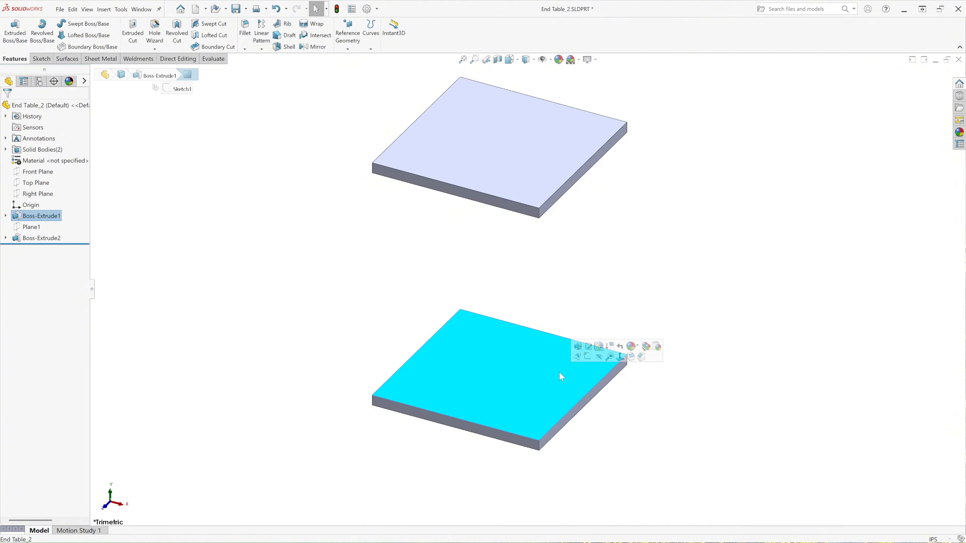
click(587, 357)
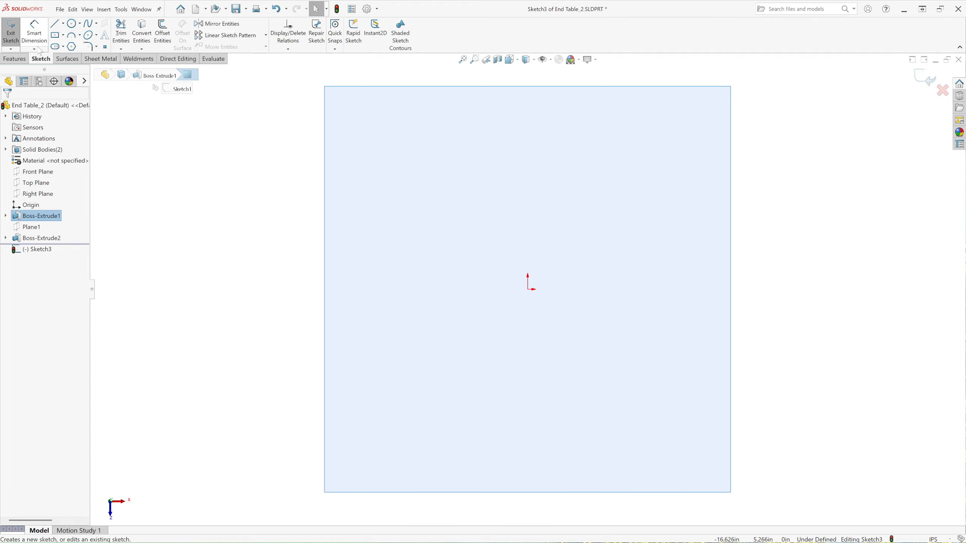
click(62, 35)
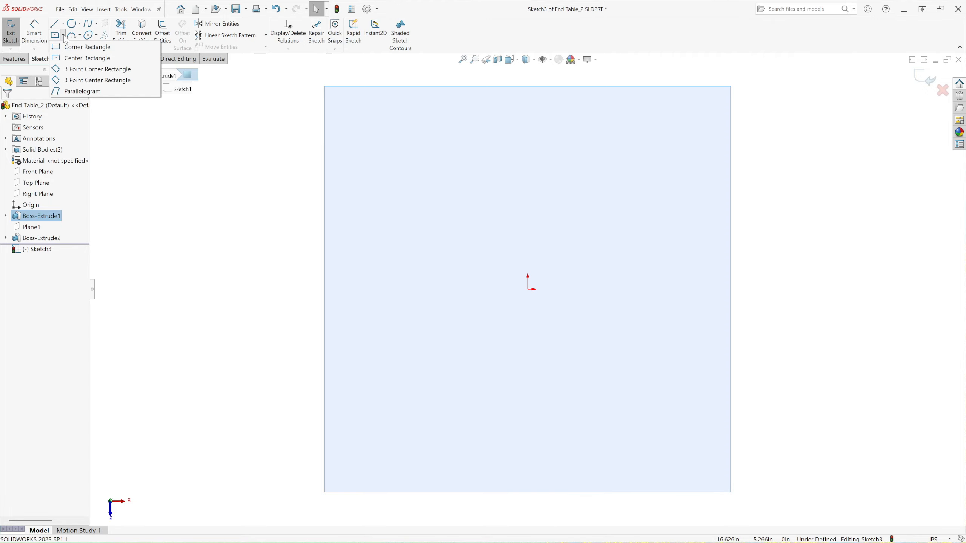
click(80, 46)
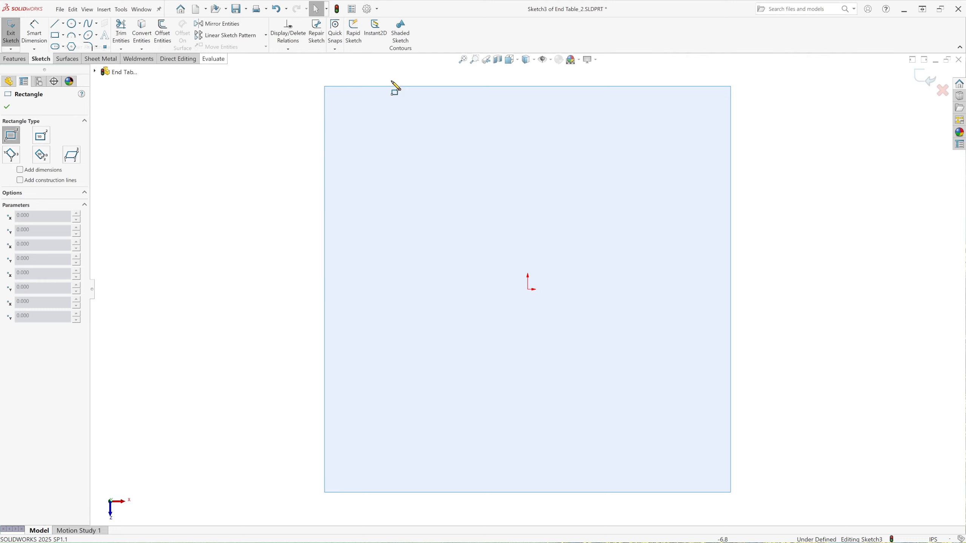
click(730, 86)
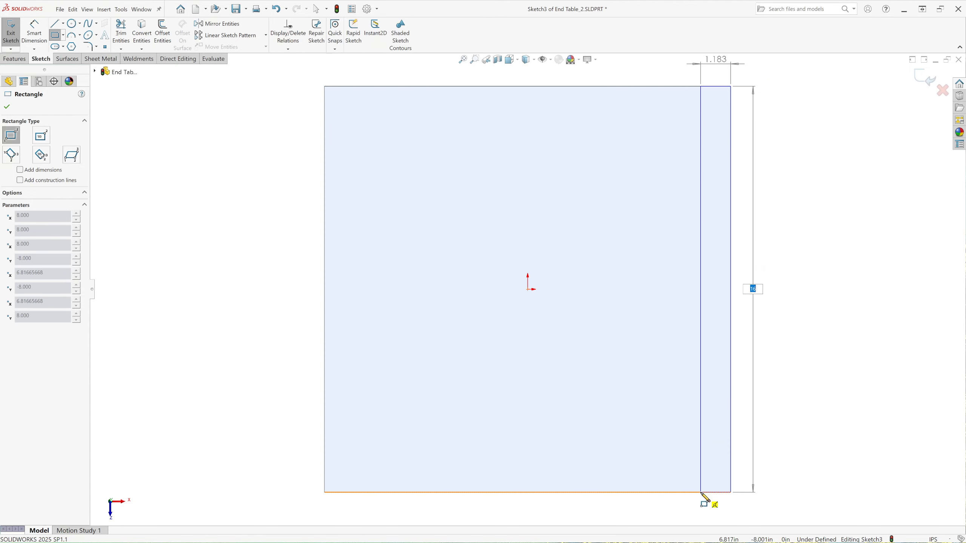
click(701, 492)
click(7, 107)
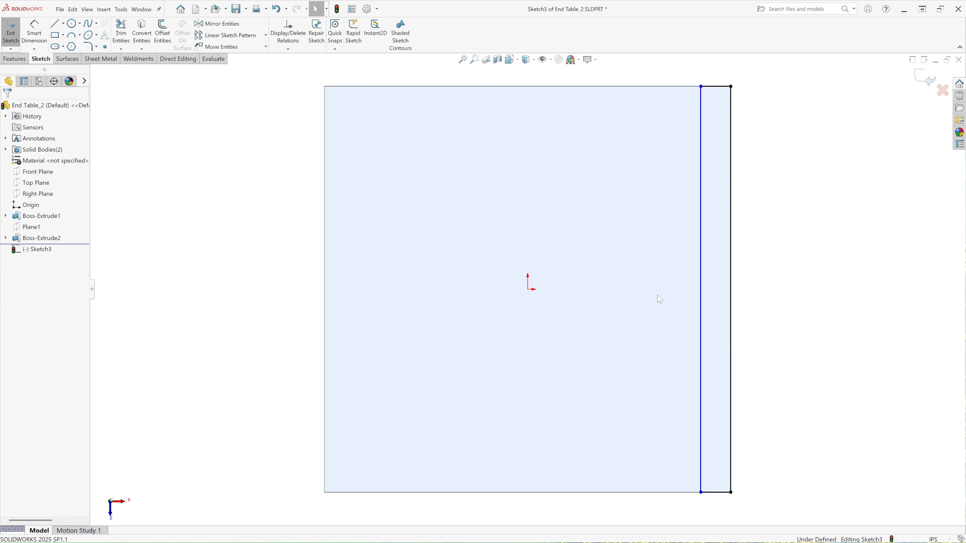
Dimension the short upper side of the strip rectangle at 1.205 in.
click(34, 32)
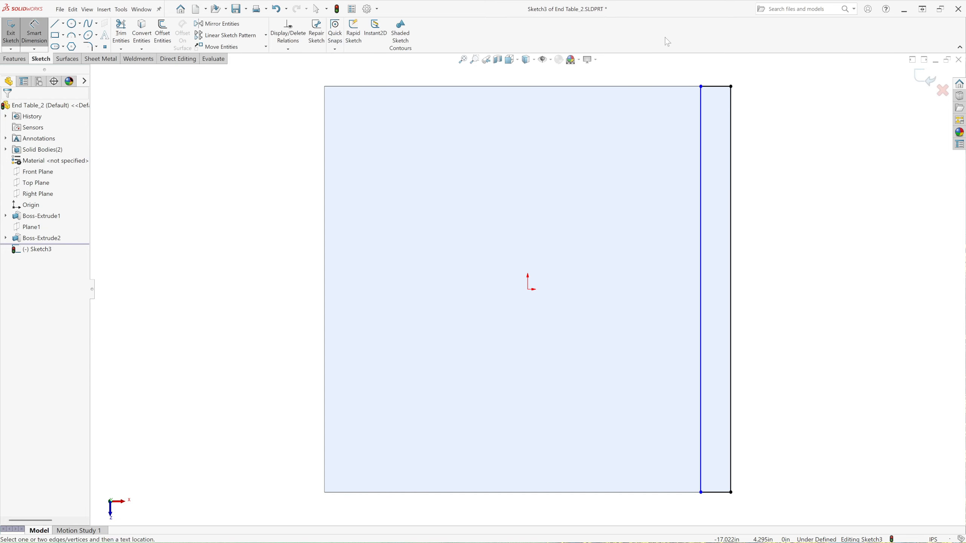
click(723, 87)
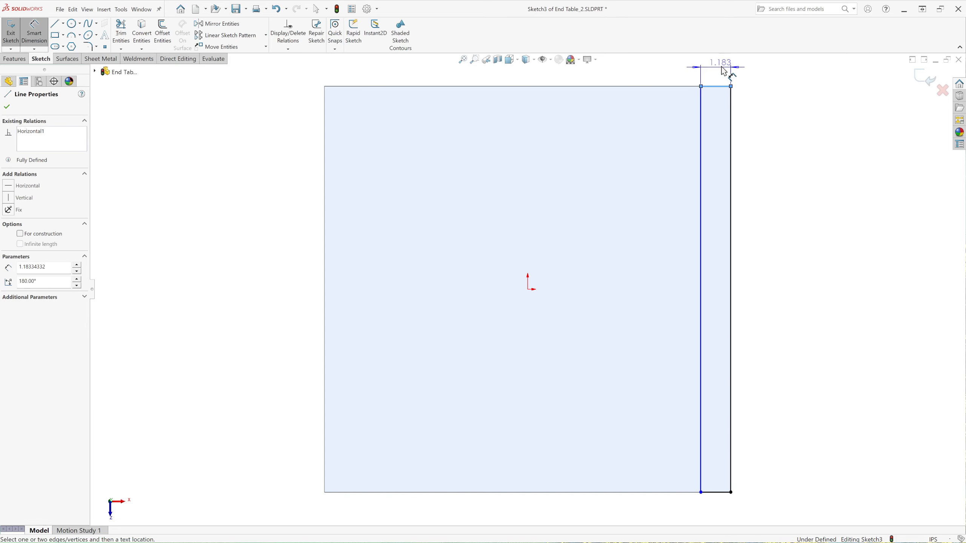
click(757, 73)
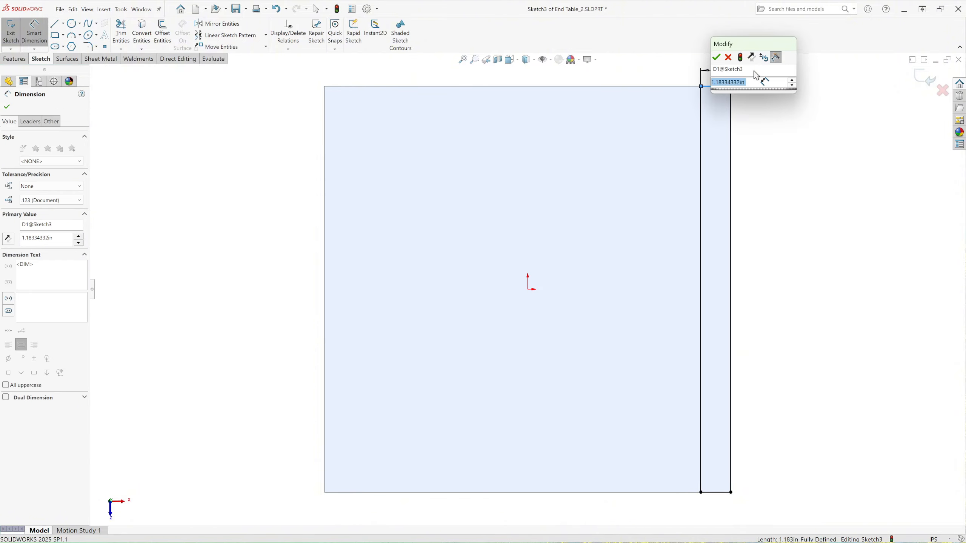
text(1.20)
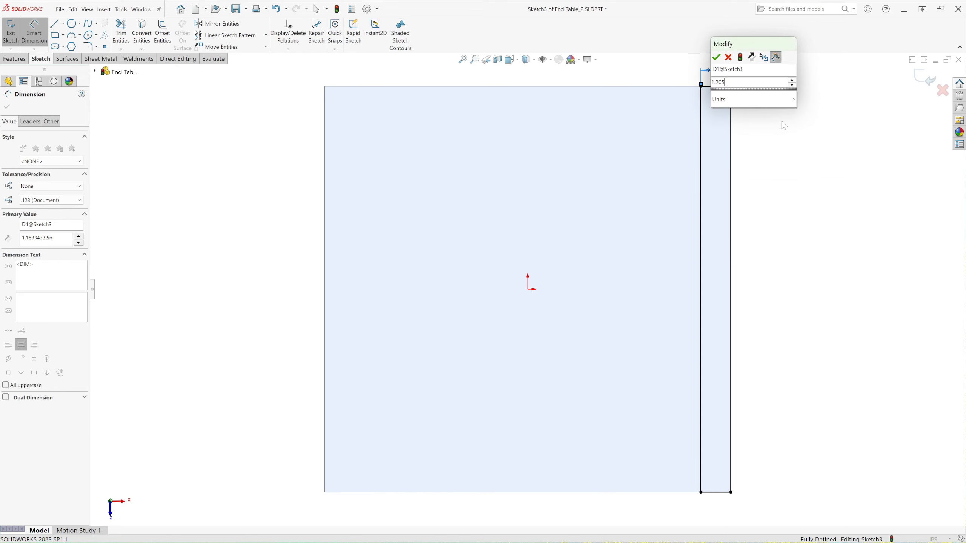
text(5)
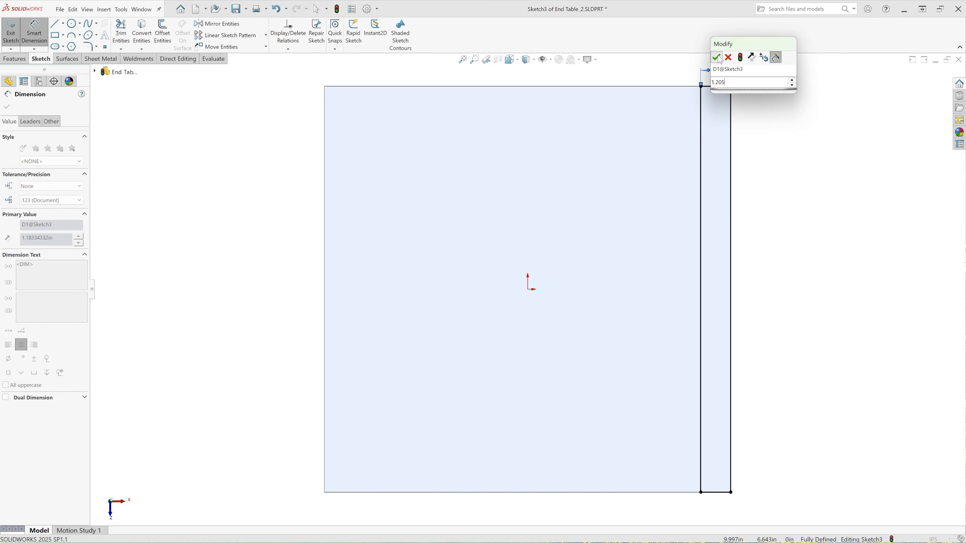
click(717, 58)
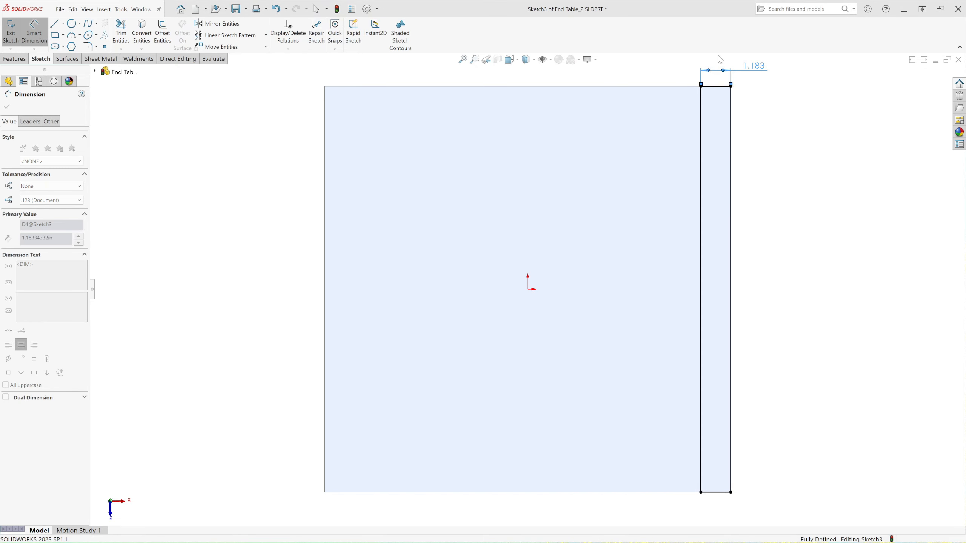
click(814, 173)
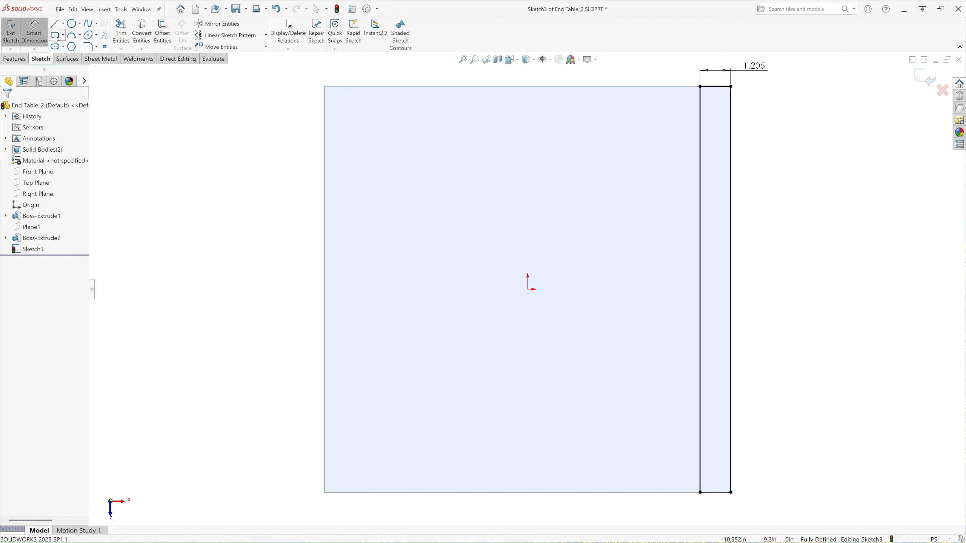
Close the strip rectangle's sketch and open a new sketch on the underside of the upper slab.
click(34, 33)
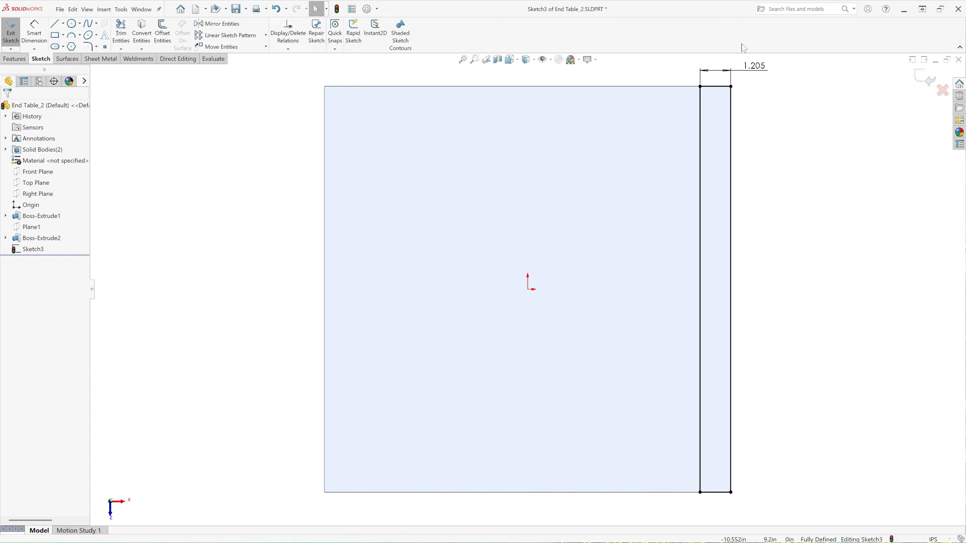
click(924, 79)
click(511, 59)
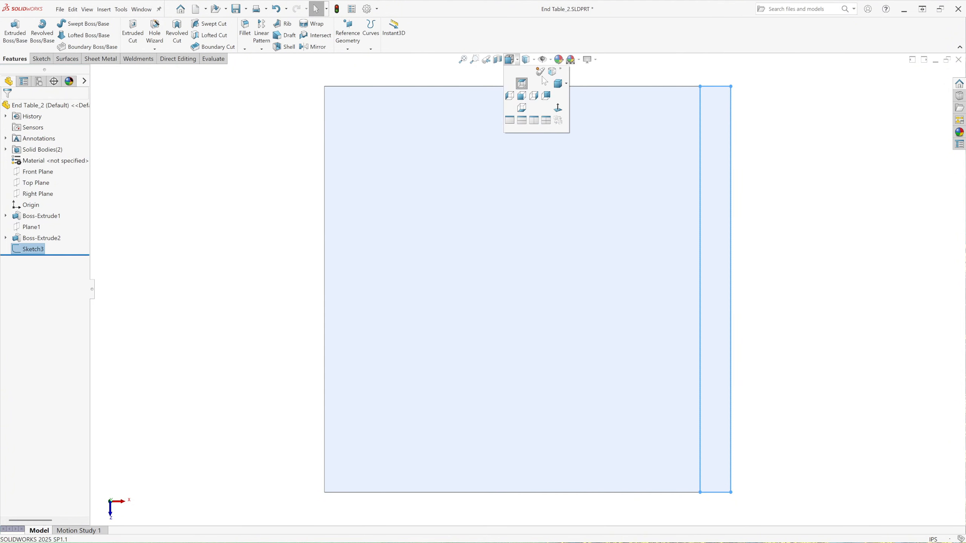
click(558, 83)
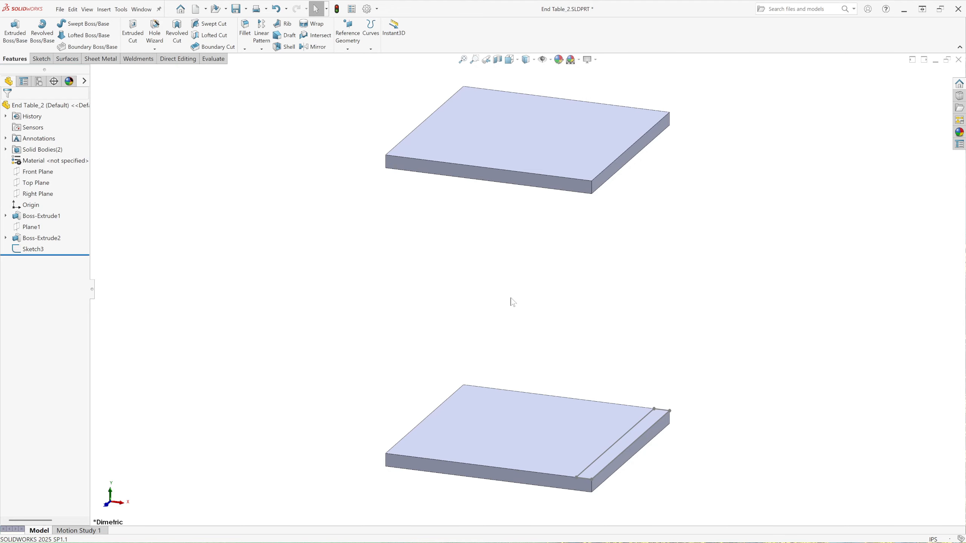
middle_drag(513, 302, 491, 136)
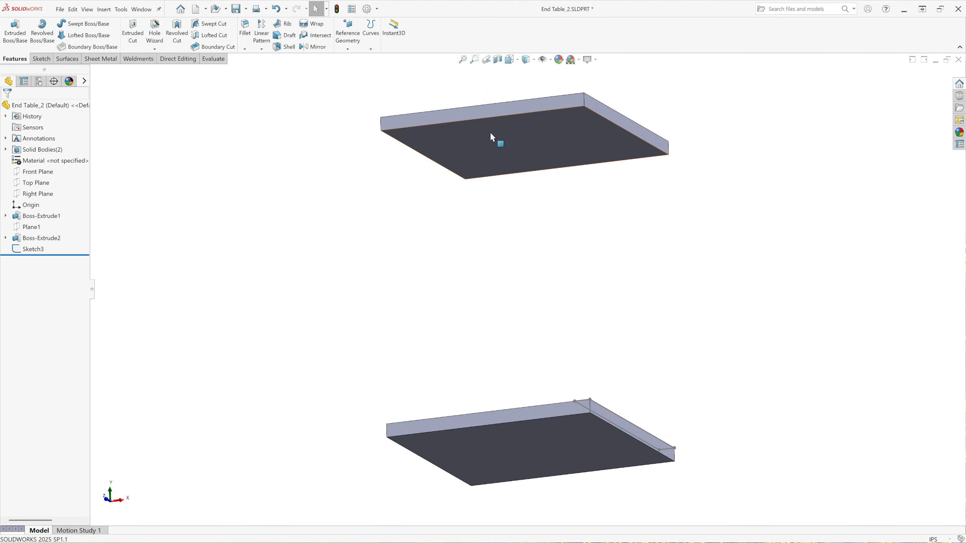
click(465, 149)
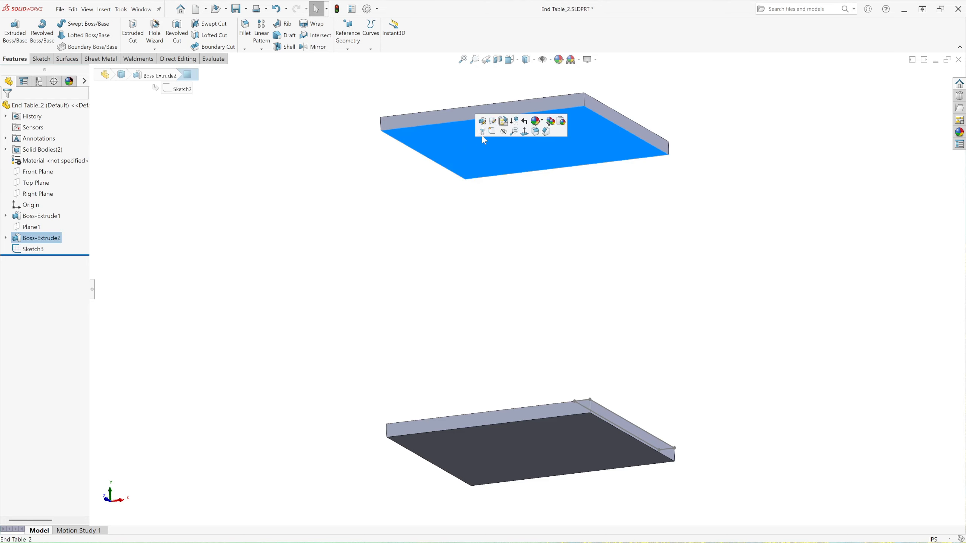
click(492, 132)
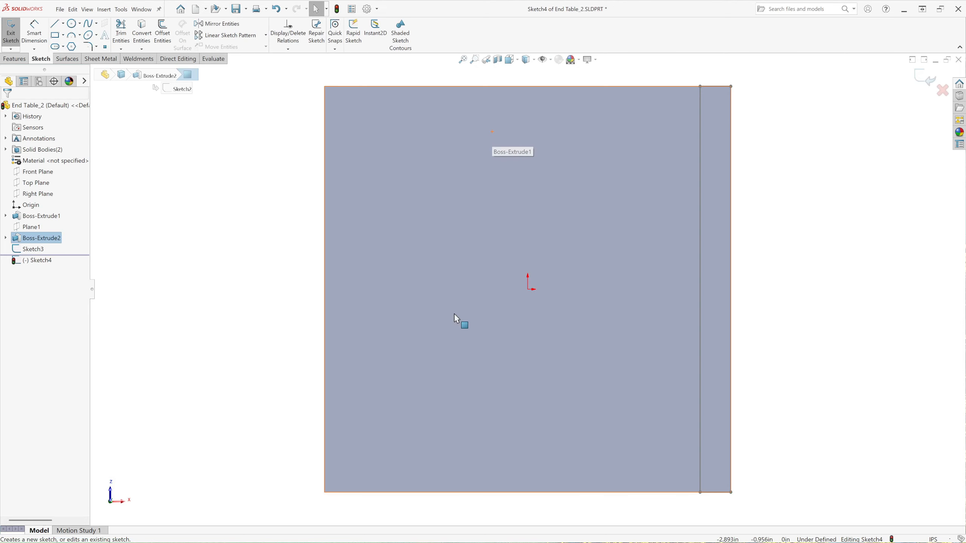
In Top view, sketch a corner rectangle about 1.57 by 1.56 in starting at the upper slab's rear left corner.
click(514, 63)
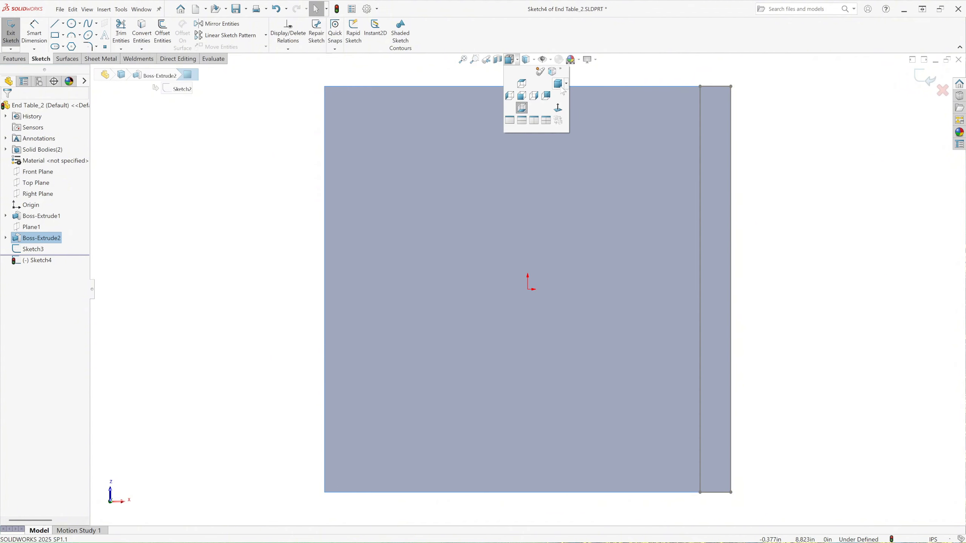
click(555, 85)
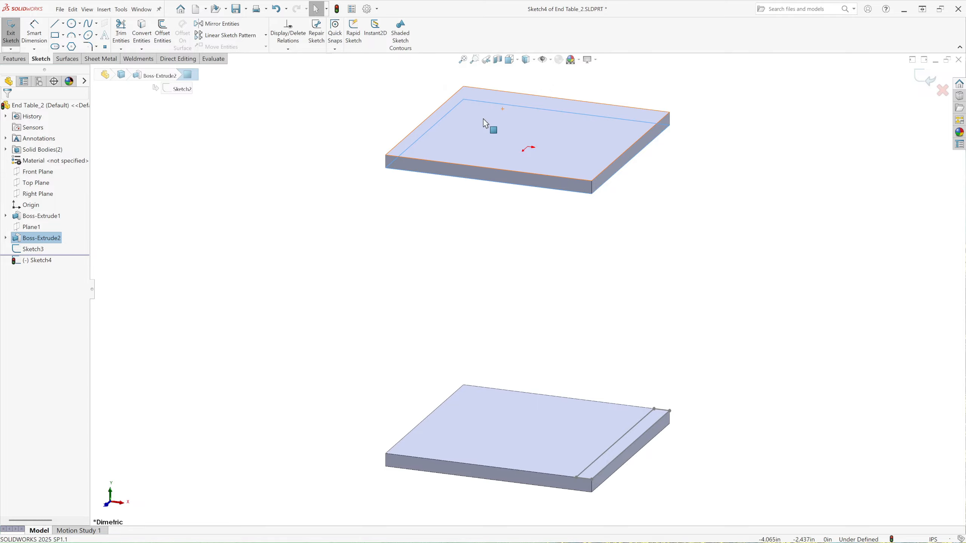
click(511, 59)
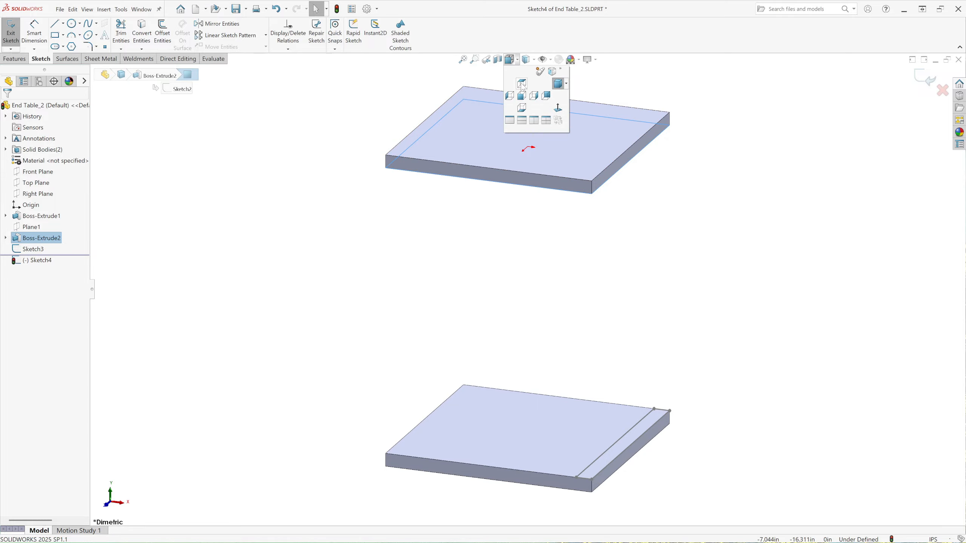
click(524, 86)
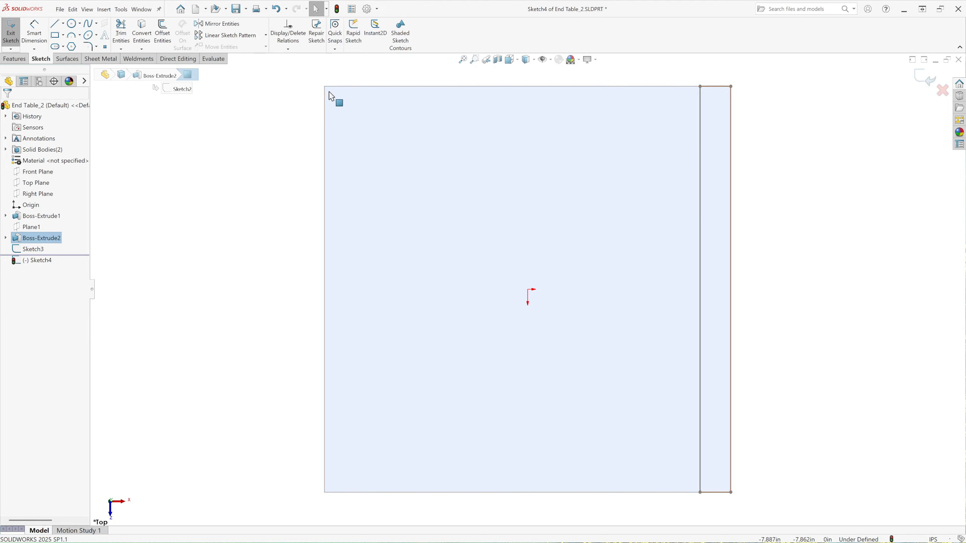
click(56, 35)
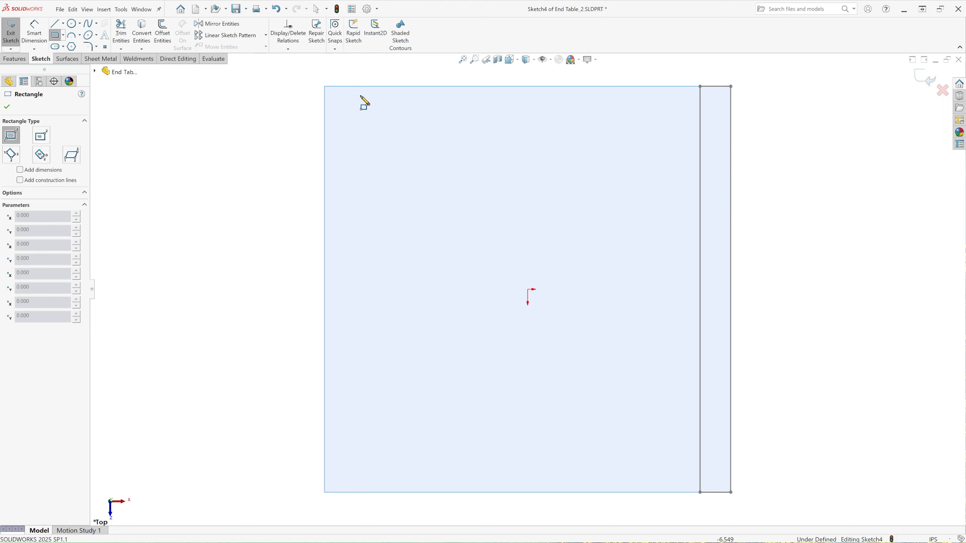
click(325, 86)
click(365, 126)
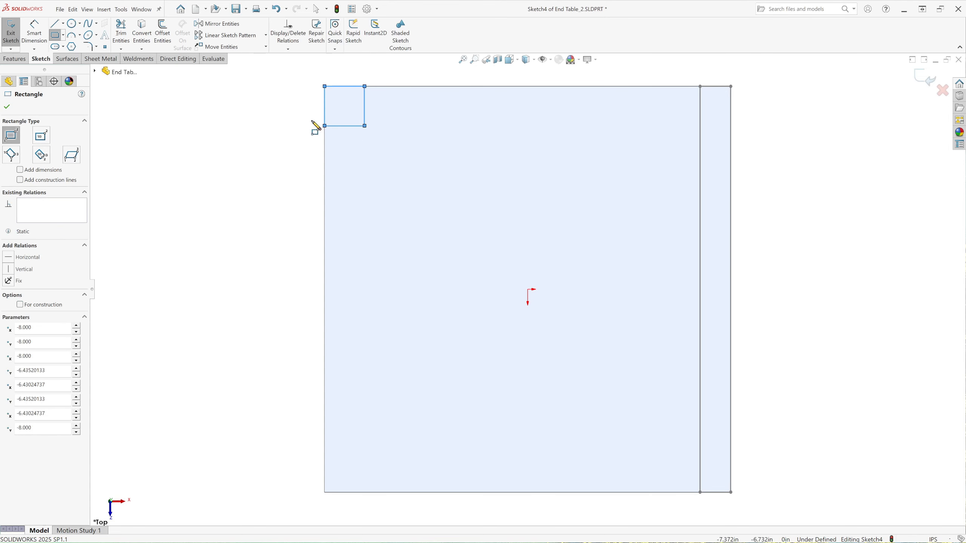
key(Escape)
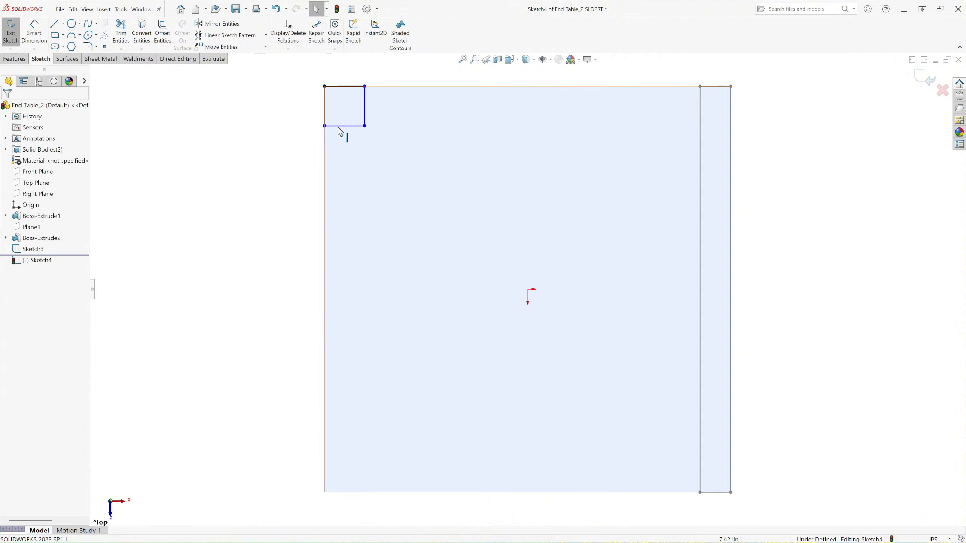
Select all four sides of the small rectangle and add an Equal relation between them.
scroll(349, 132, up, 3)
scroll(447, 165, down, 6)
drag(288, 113, 546, 298)
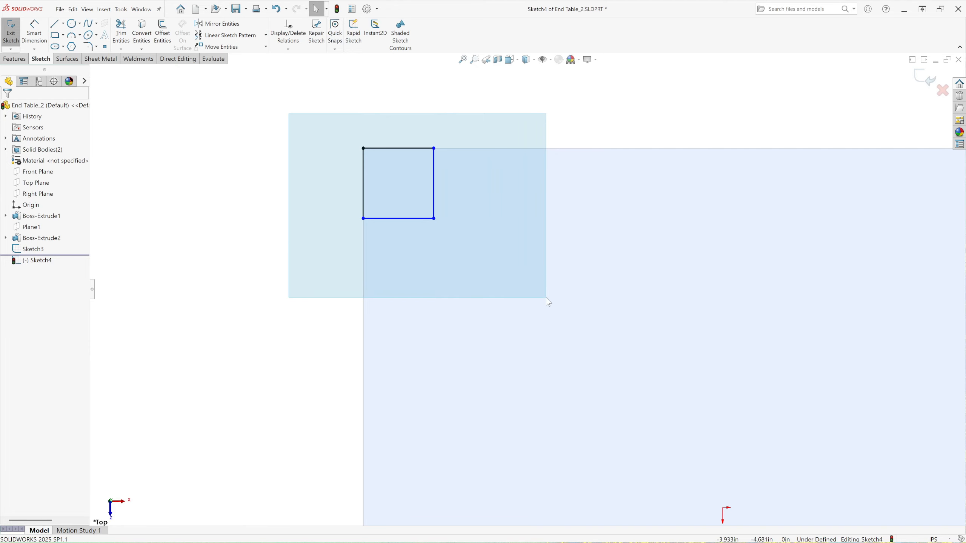
drag(545, 297, 545, 297)
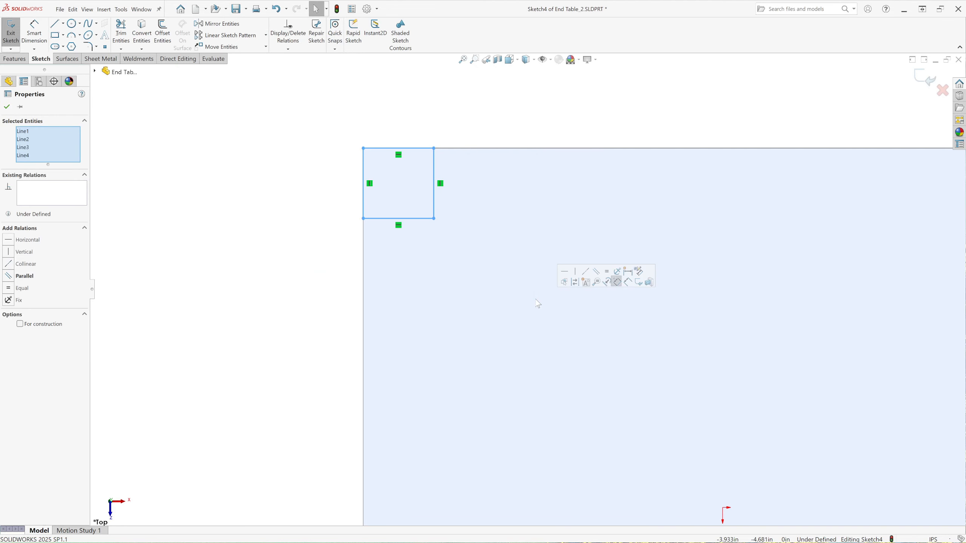
click(9, 288)
click(255, 230)
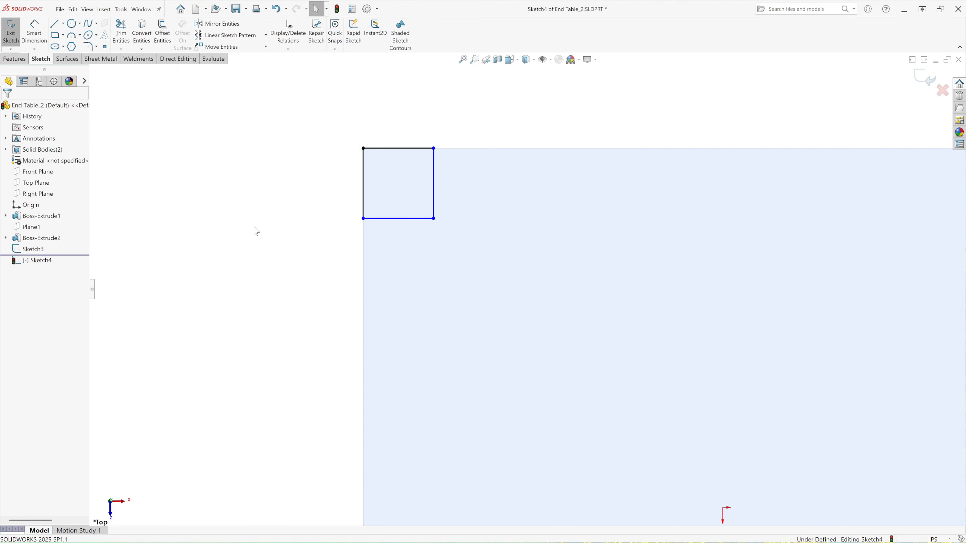
Dimension the small square's rear side at 1.205 in.
click(43, 29)
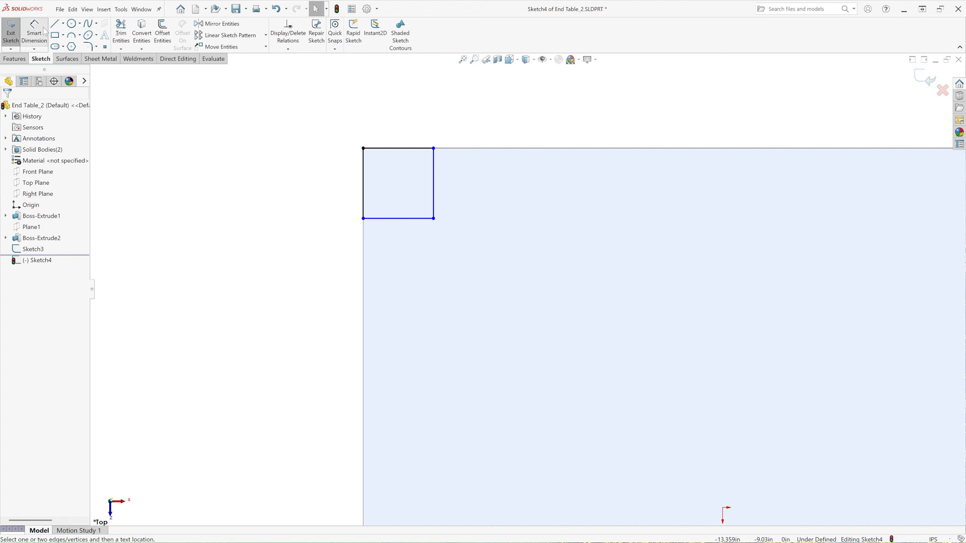
click(400, 148)
click(400, 134)
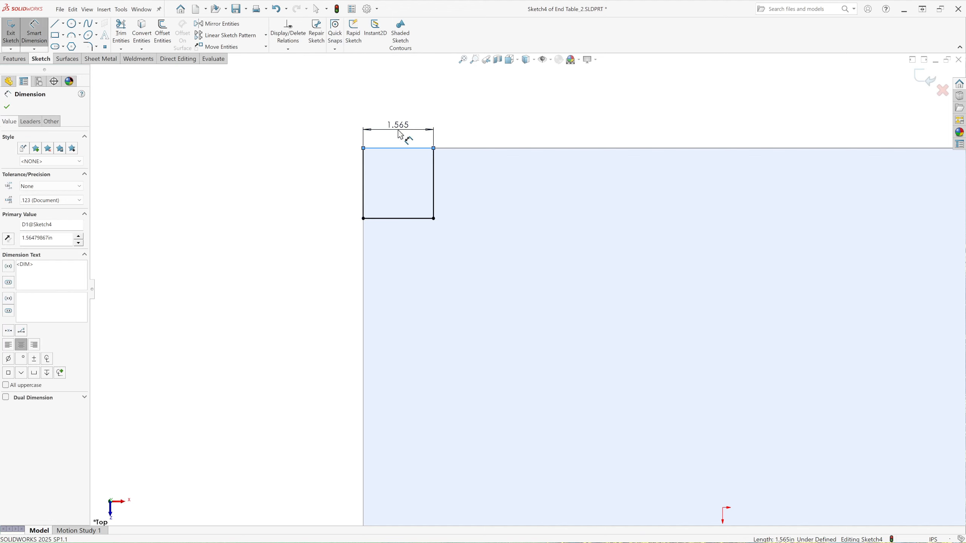
text(1.)
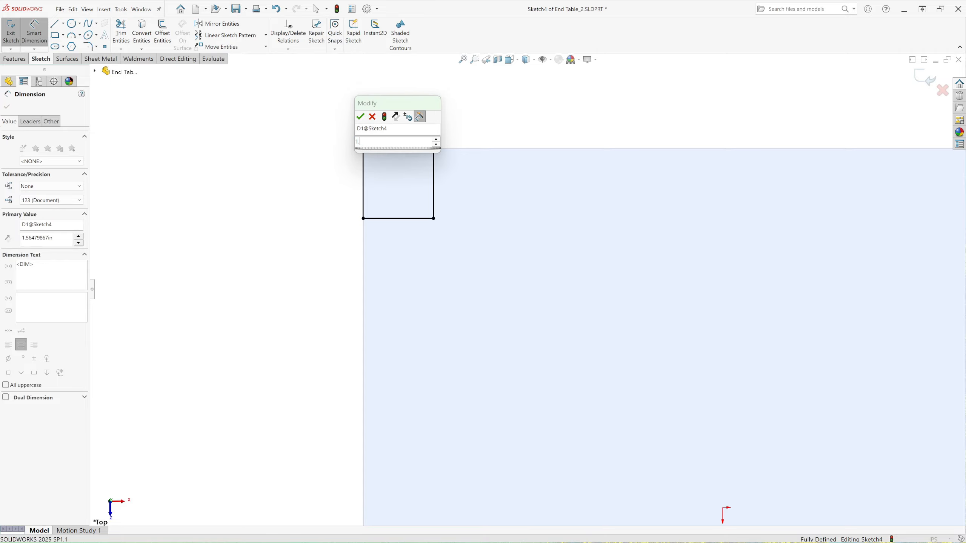
text(205)
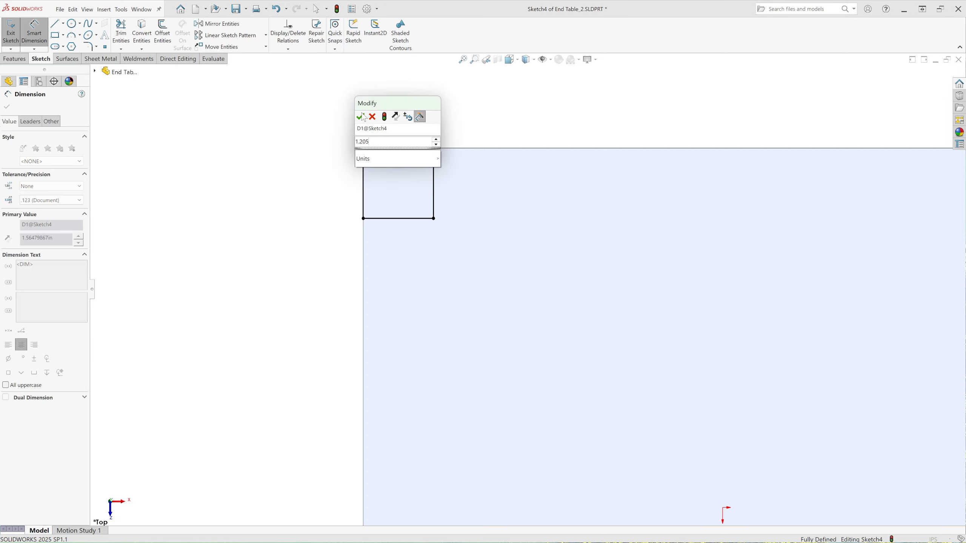
click(361, 117)
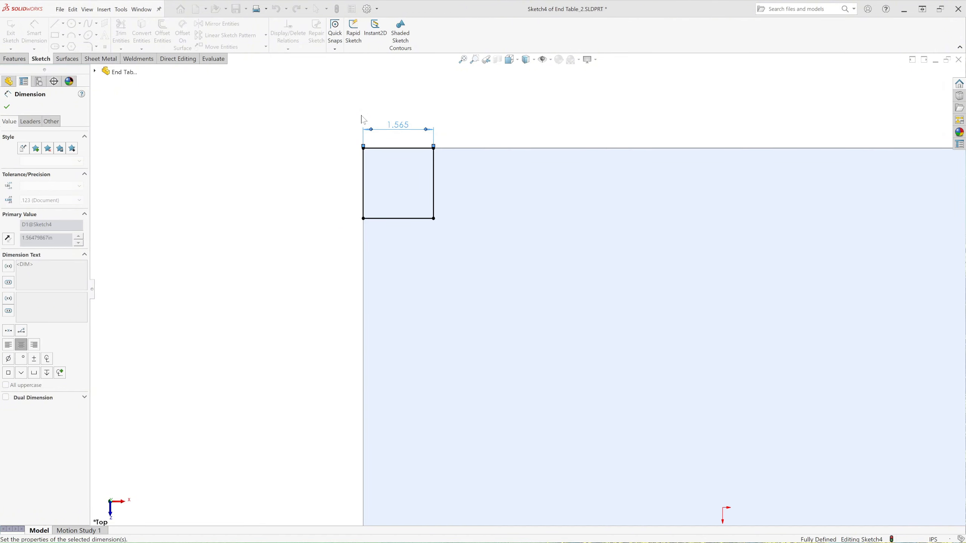
click(512, 130)
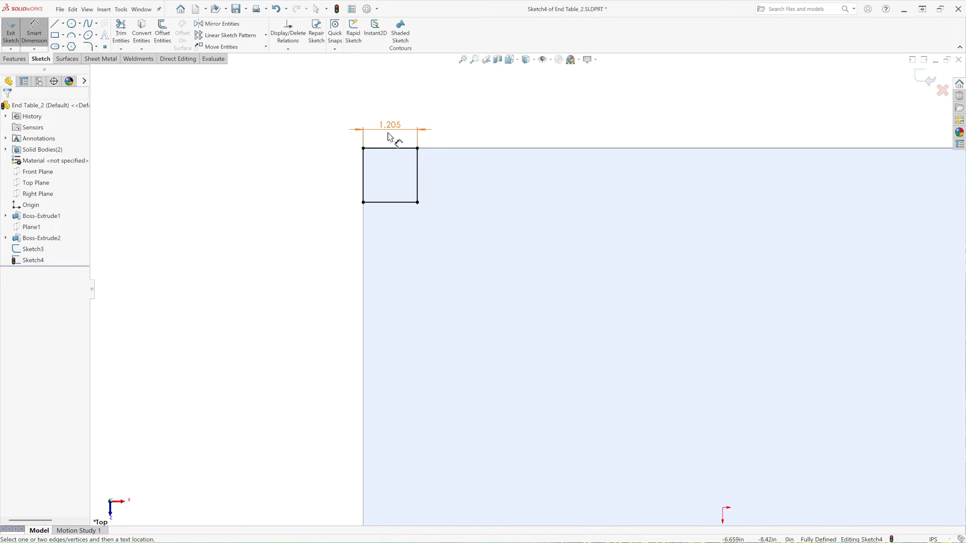
Add a driven reference dimension to the small square's left side.
click(363, 185)
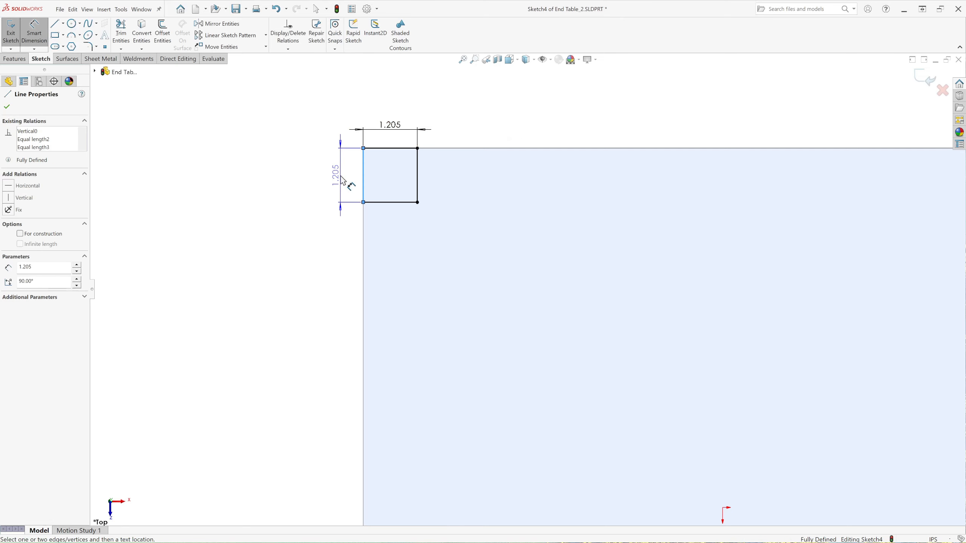
click(344, 180)
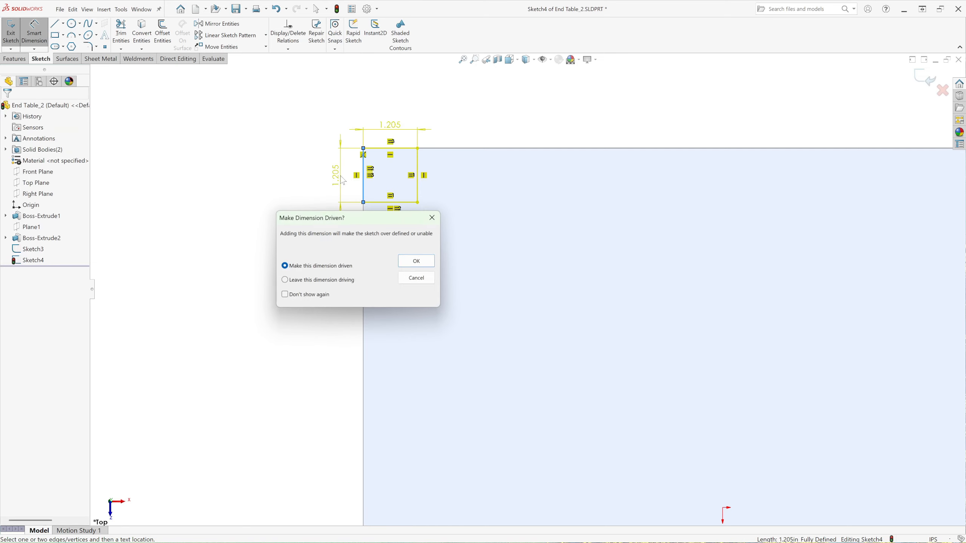
click(414, 262)
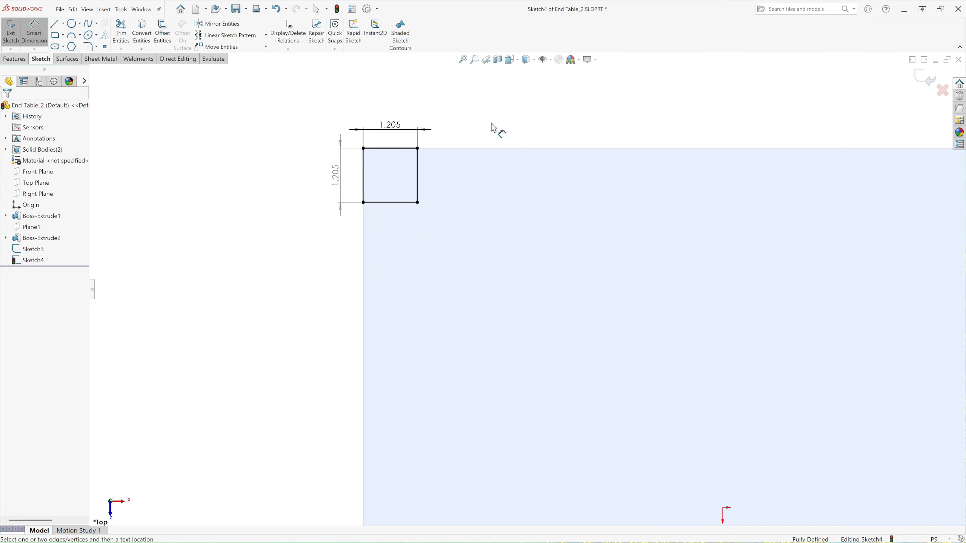
click(30, 41)
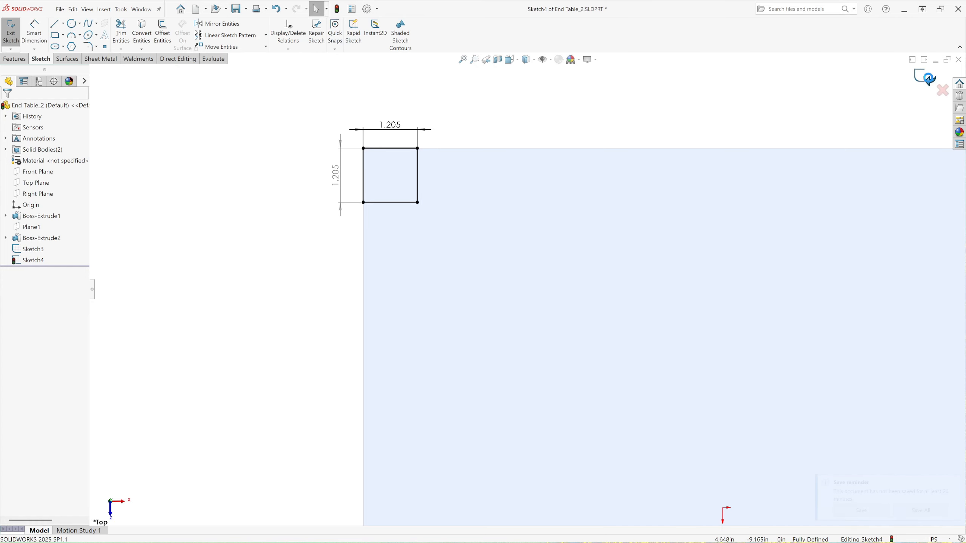
Close the square's sketch, start a Lofted Boss/Base in Dimetric view and clear its preselected profile.
scroll(235, 261, up, 8)
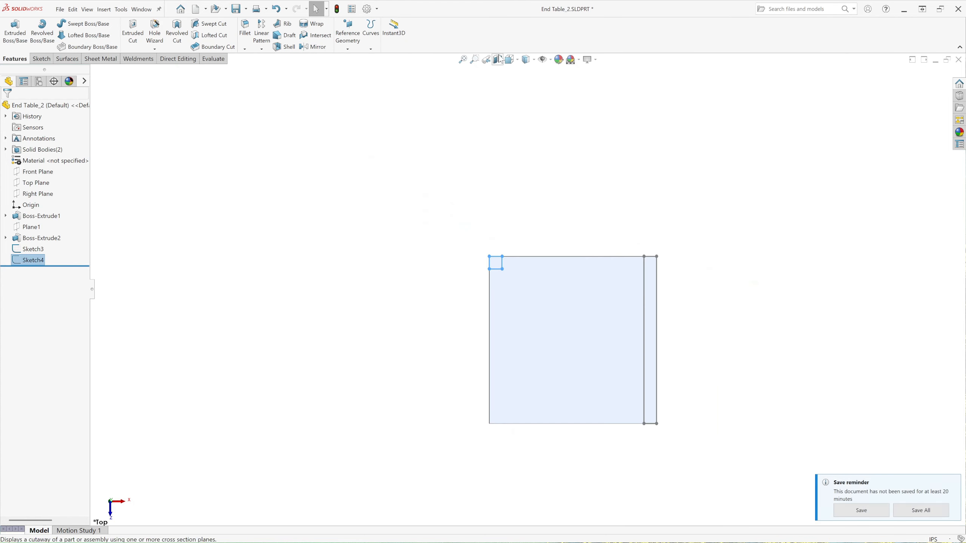
click(498, 59)
click(546, 89)
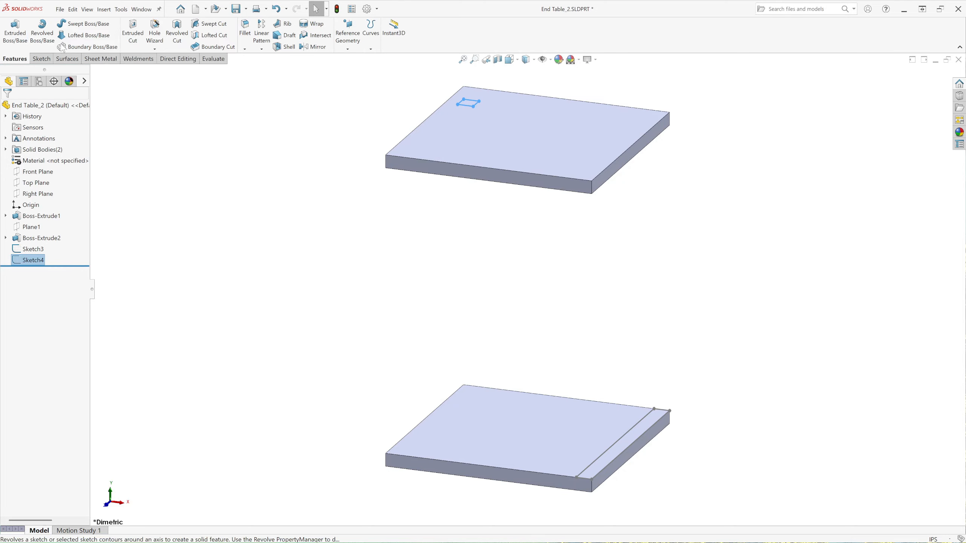
click(89, 35)
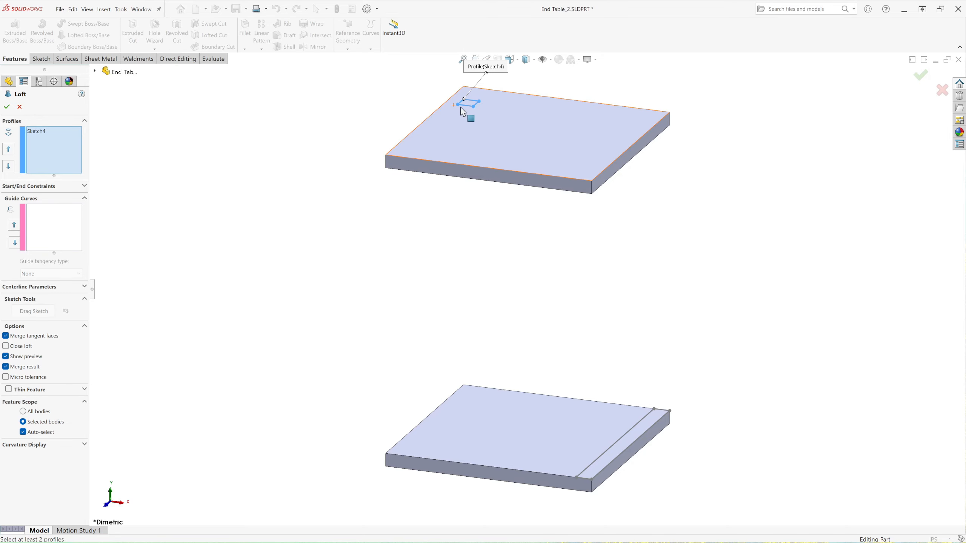
right_click(43, 152)
click(65, 162)
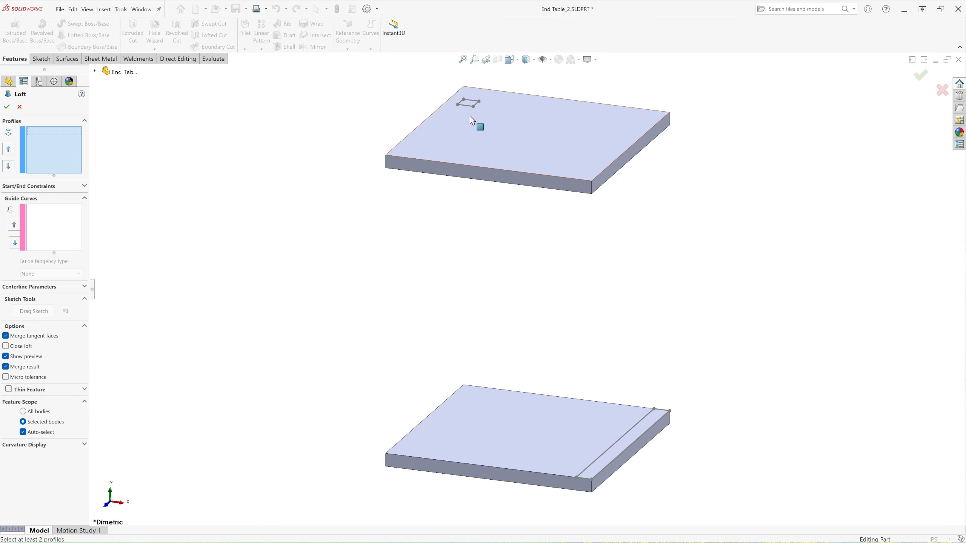
Pick the small square and the lower slab's strip rectangle as loft profiles, each at its rear right corner.
click(479, 106)
scroll(478, 105, down, 5)
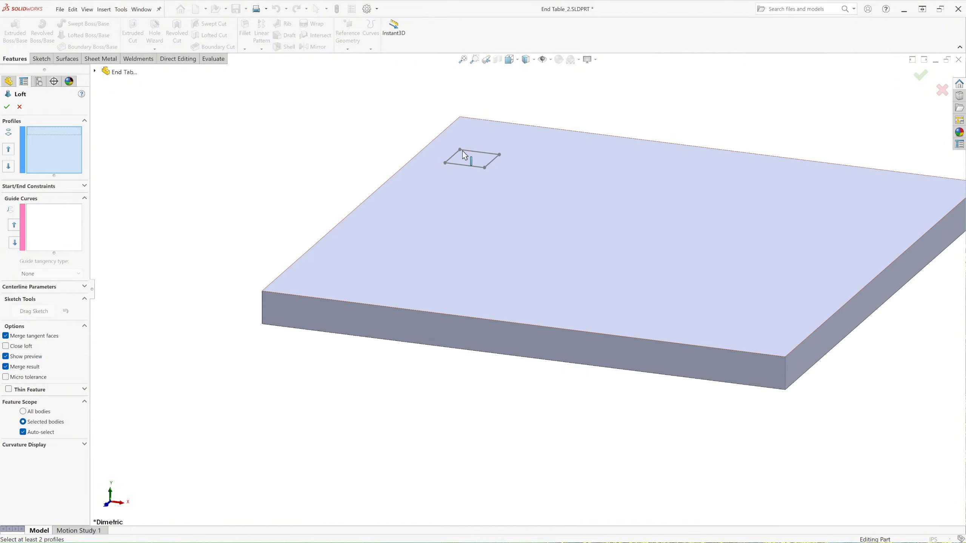
click(500, 159)
scroll(463, 201, up, 8)
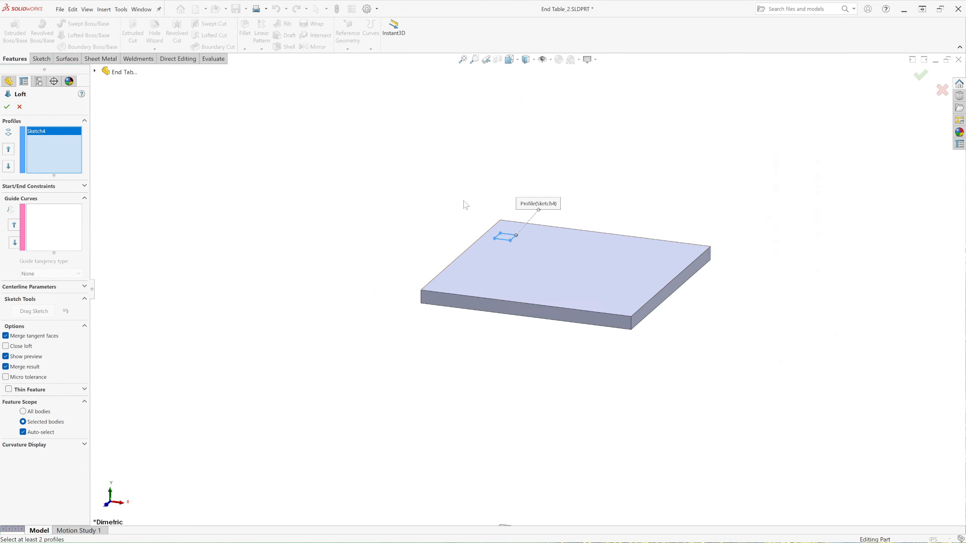
scroll(598, 409, down, 3)
scroll(566, 320, down, 5)
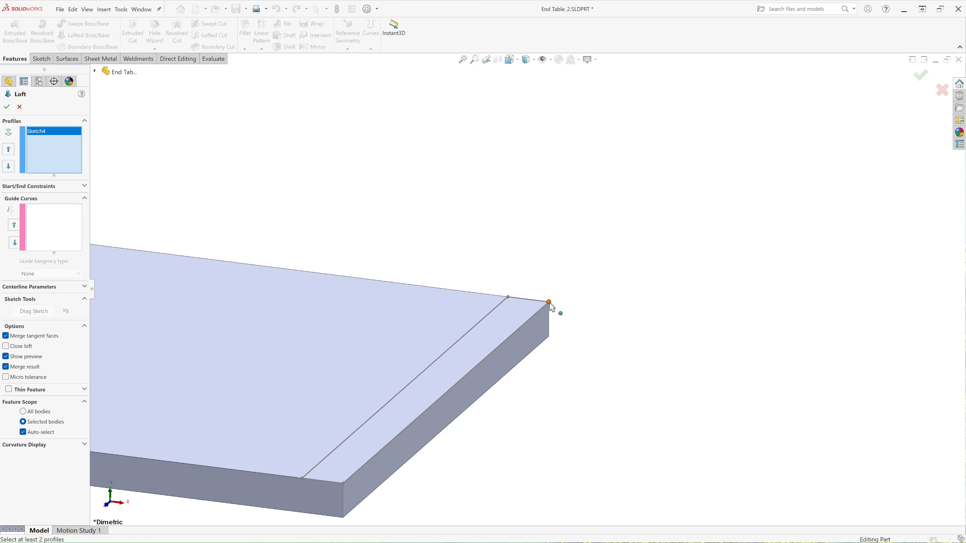
click(550, 303)
scroll(681, 388, up, 8)
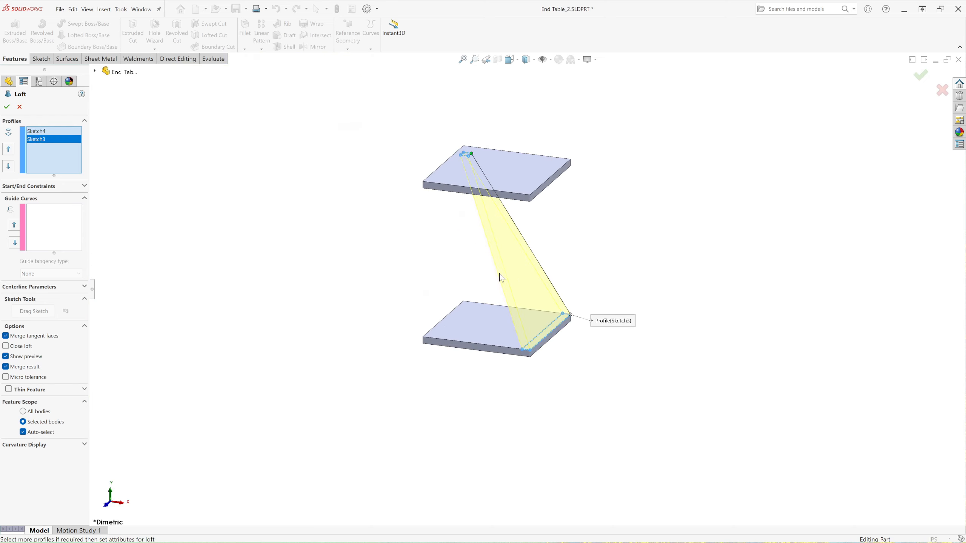
scroll(469, 211, down, 3)
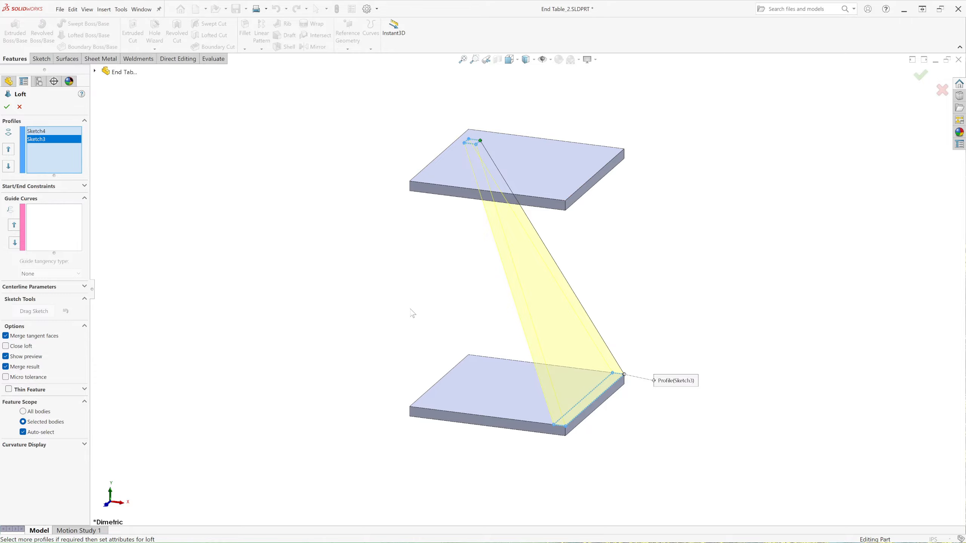
Turn off Merge result and complete the loft between the two profiles as a separate body.
click(6, 367)
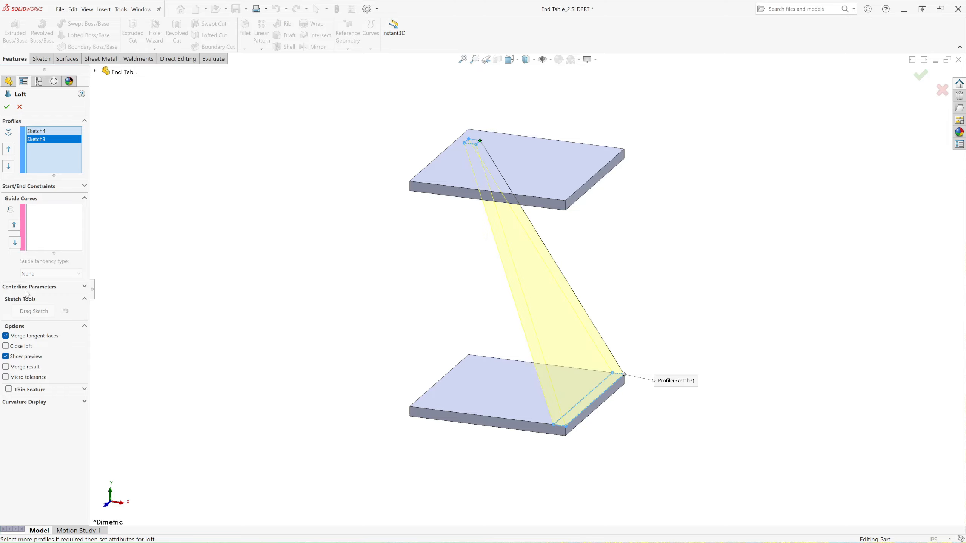
click(7, 108)
key(f)
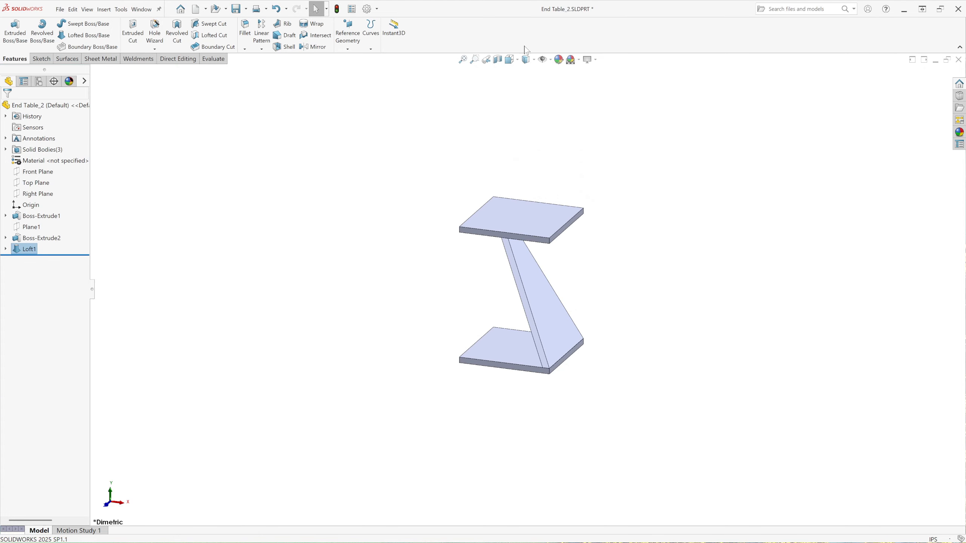
Start a new sketch on the underside face of the upper slab.
click(511, 59)
click(521, 92)
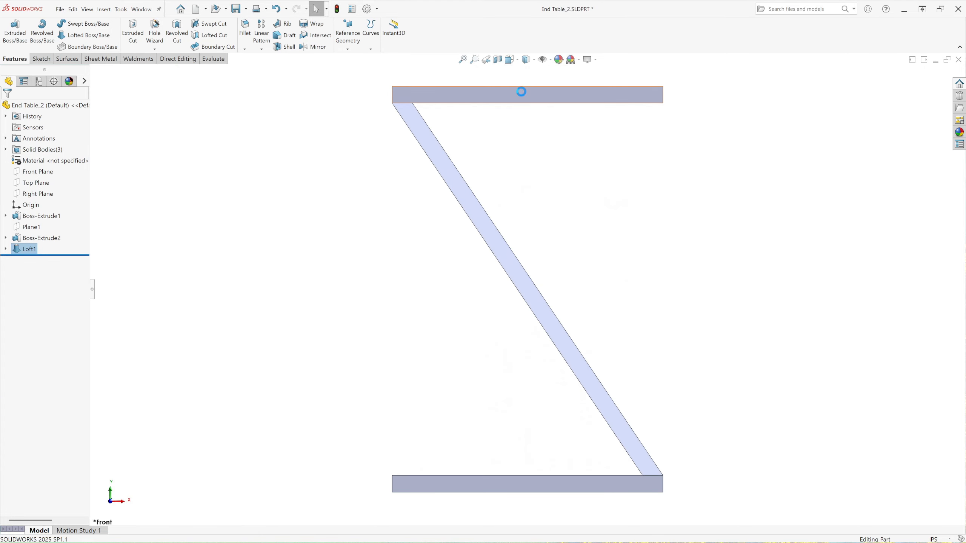
middle_drag(644, 223, 636, 324)
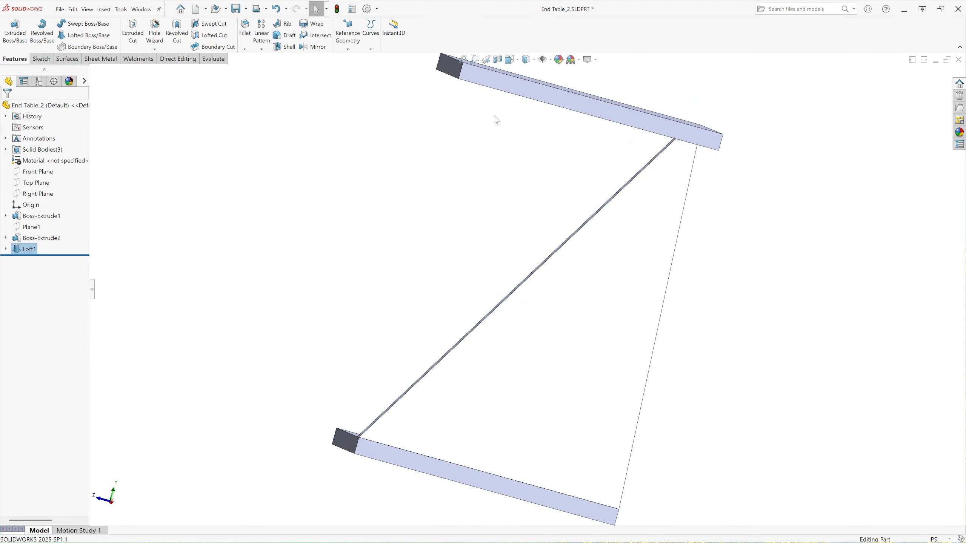
click(510, 59)
click(560, 88)
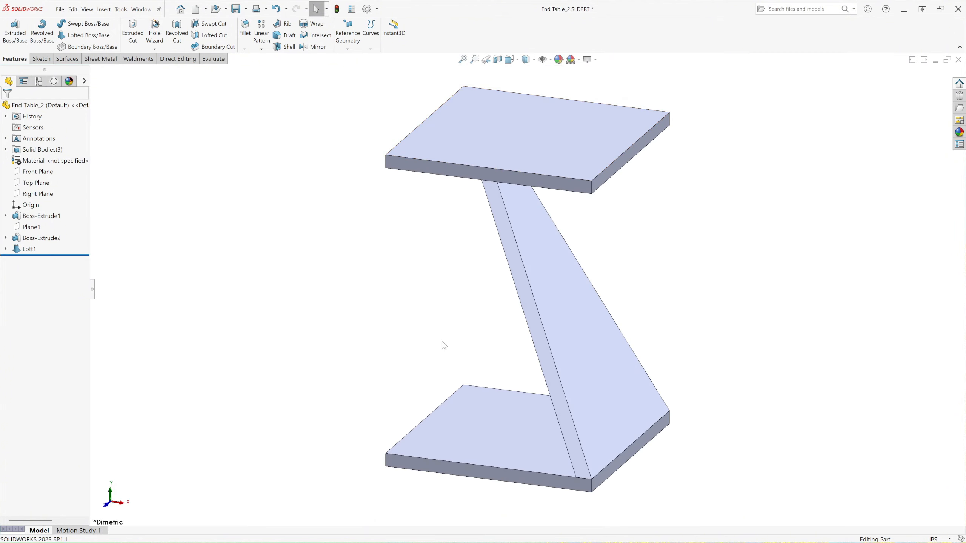
middle_drag(633, 308, 653, 194)
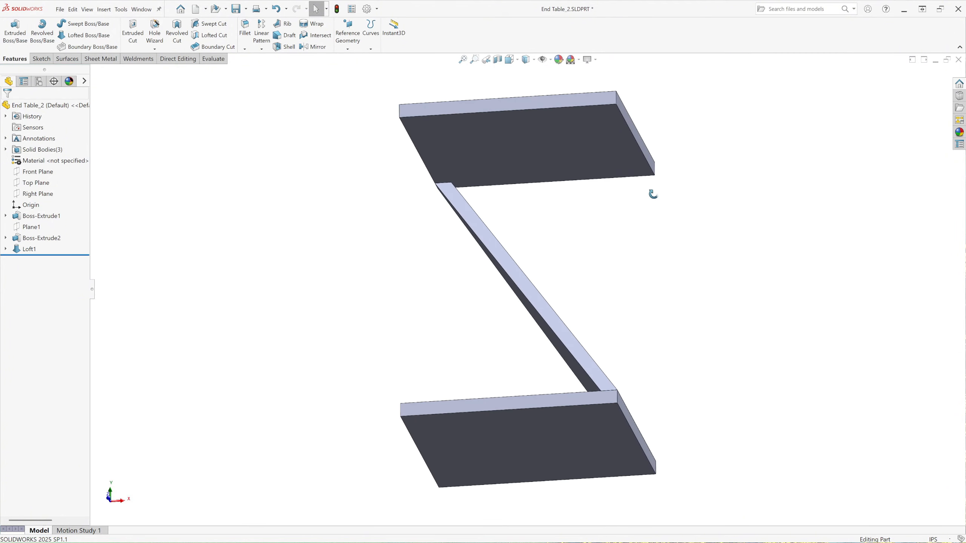
click(563, 146)
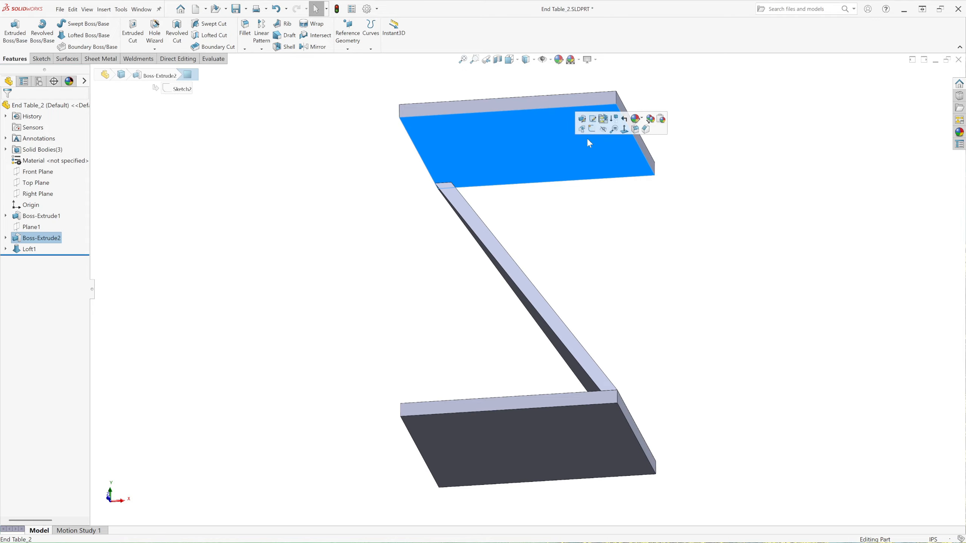
click(591, 128)
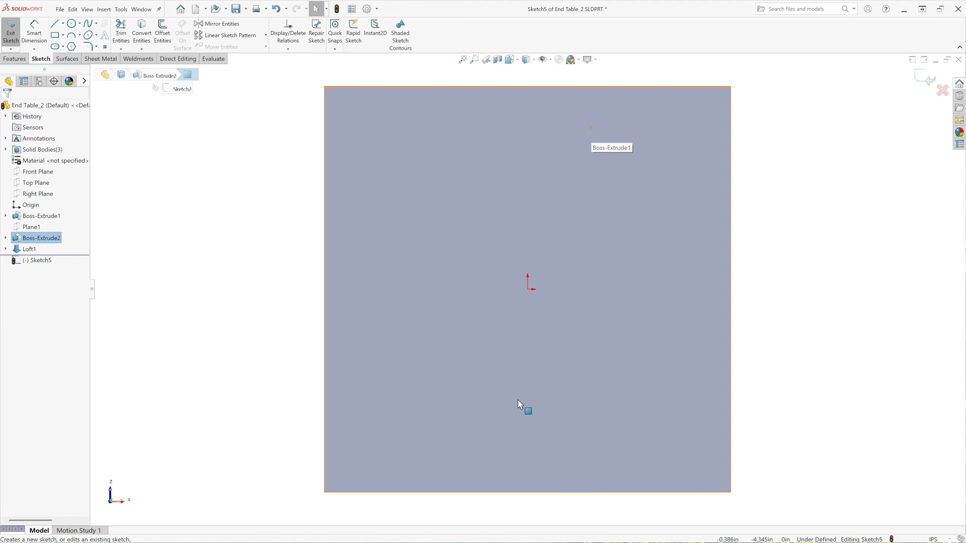
Display the model with hidden lines visible and orient the sketch to the Top view.
click(528, 60)
click(527, 108)
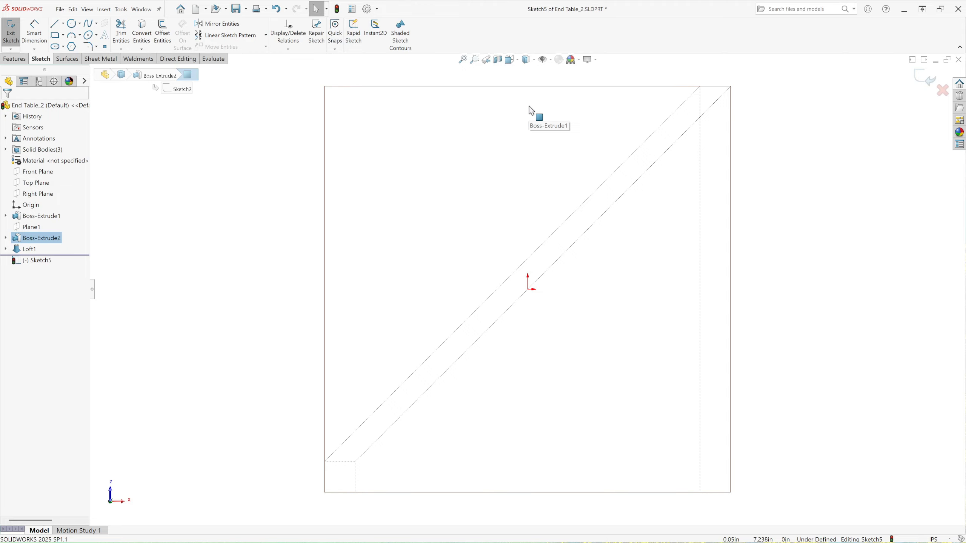
click(512, 60)
click(561, 84)
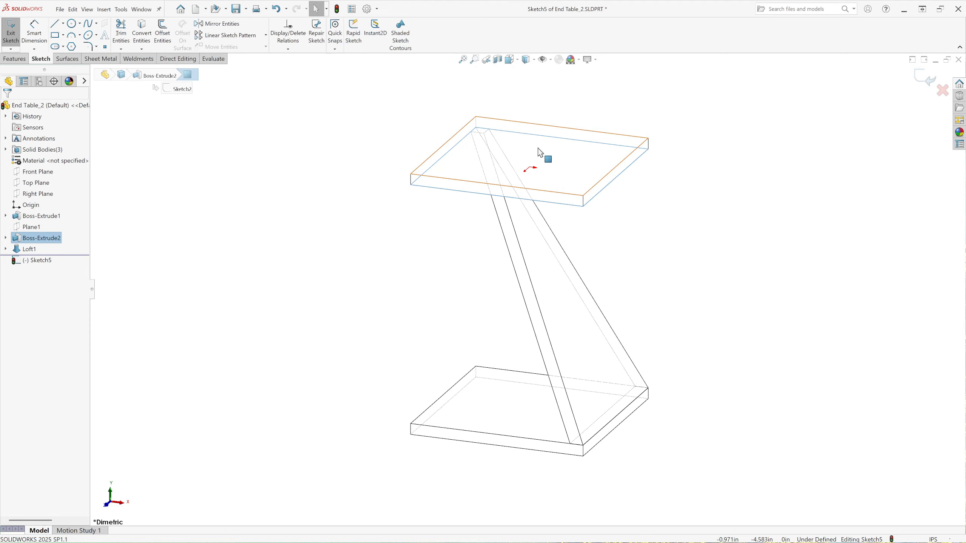
click(511, 61)
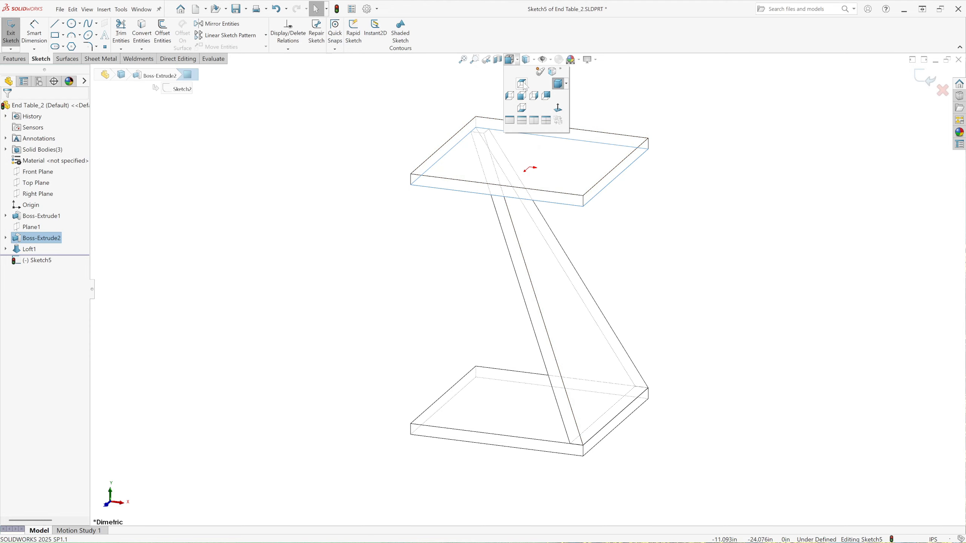
click(522, 85)
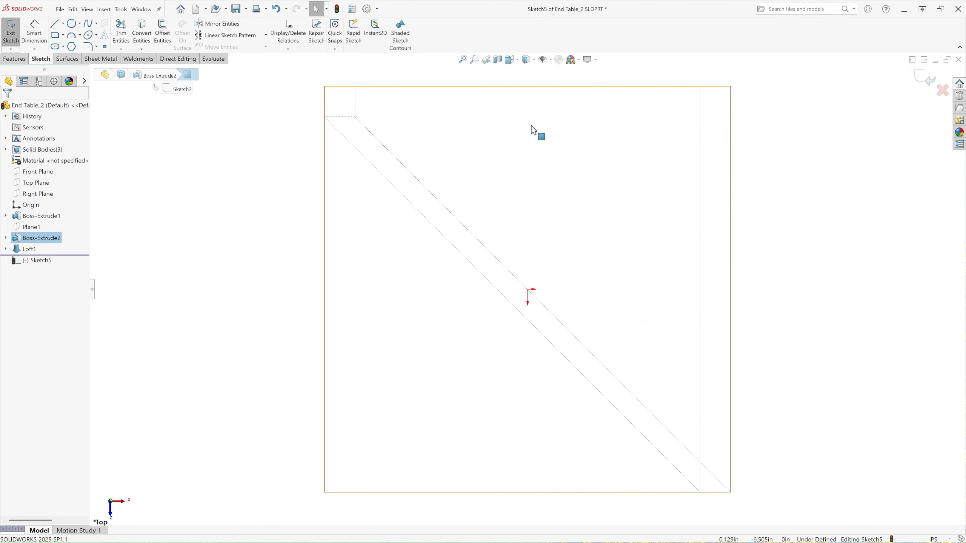
scroll(518, 125, up, 2)
scroll(512, 133, down, 2)
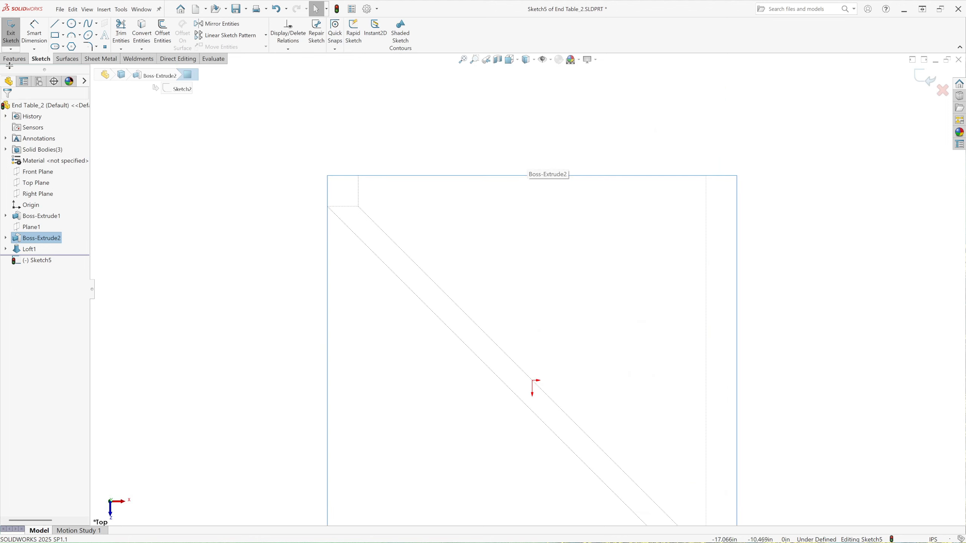
Draw a corner rectangle about 14.8 by 1.2 in along the slab's rear edge, from its rear right corner to the small square's front right corner.
click(56, 35)
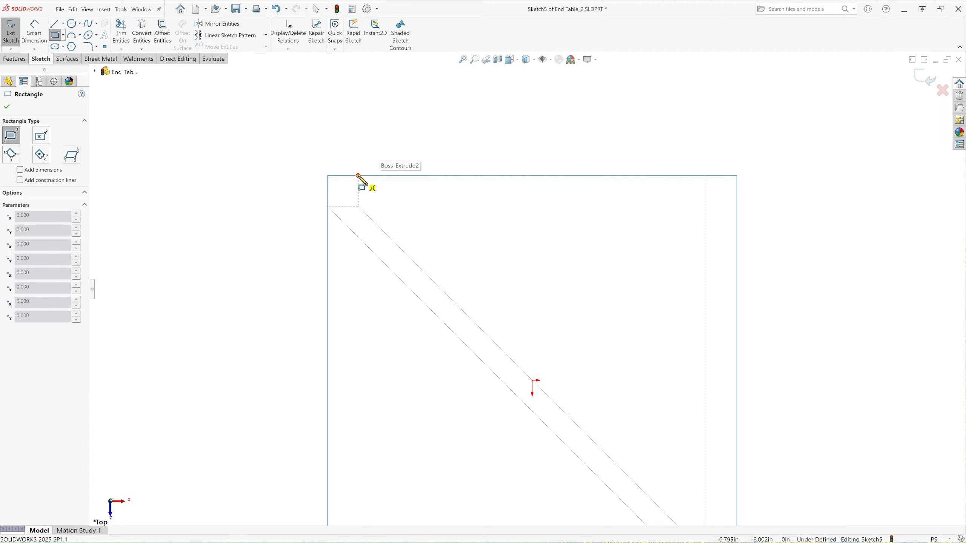
click(736, 176)
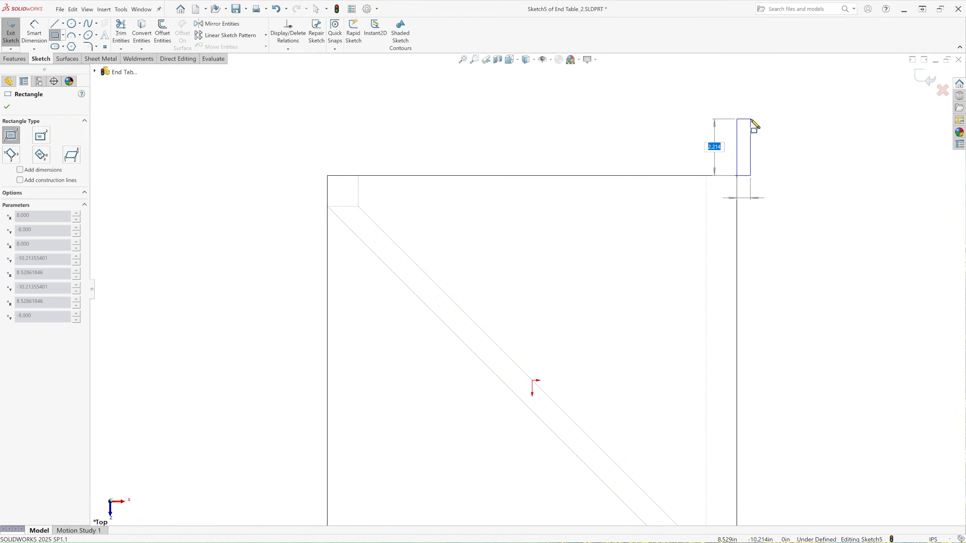
click(358, 206)
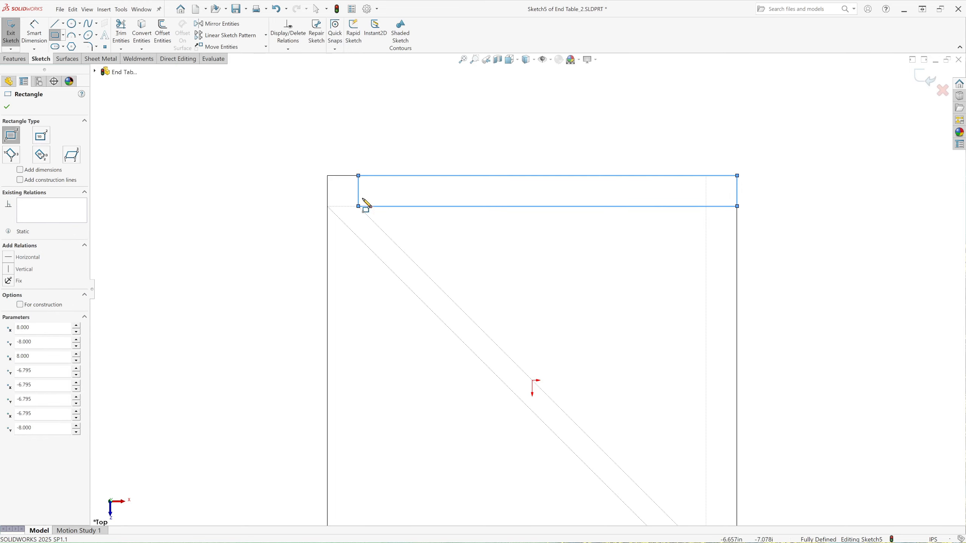
click(9, 108)
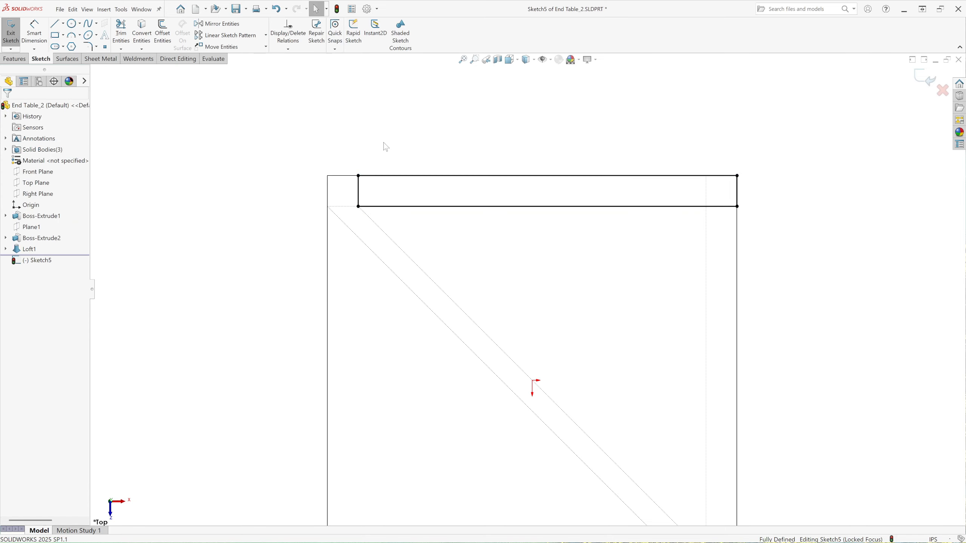
Add a driven reference dimension to the long rear side of the rectangle.
key(d)
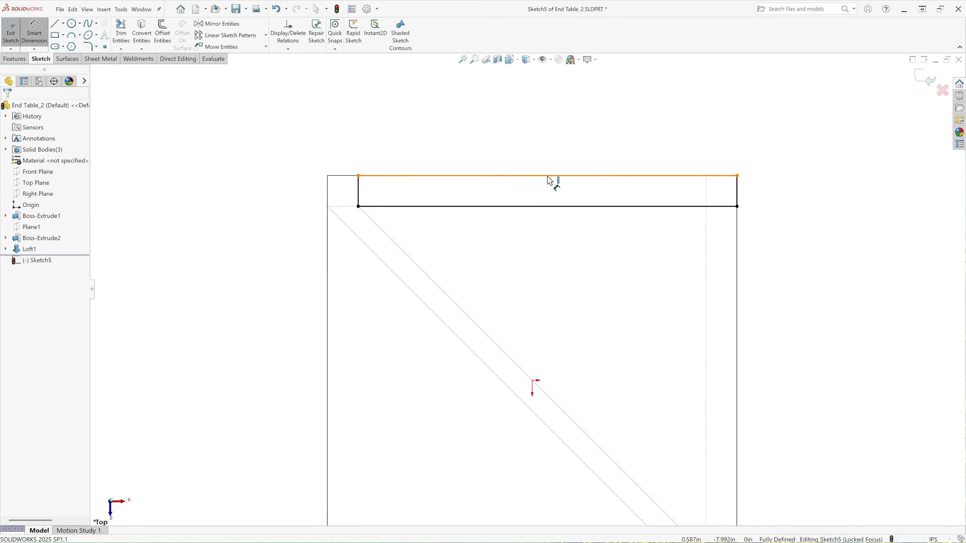
click(546, 175)
click(544, 163)
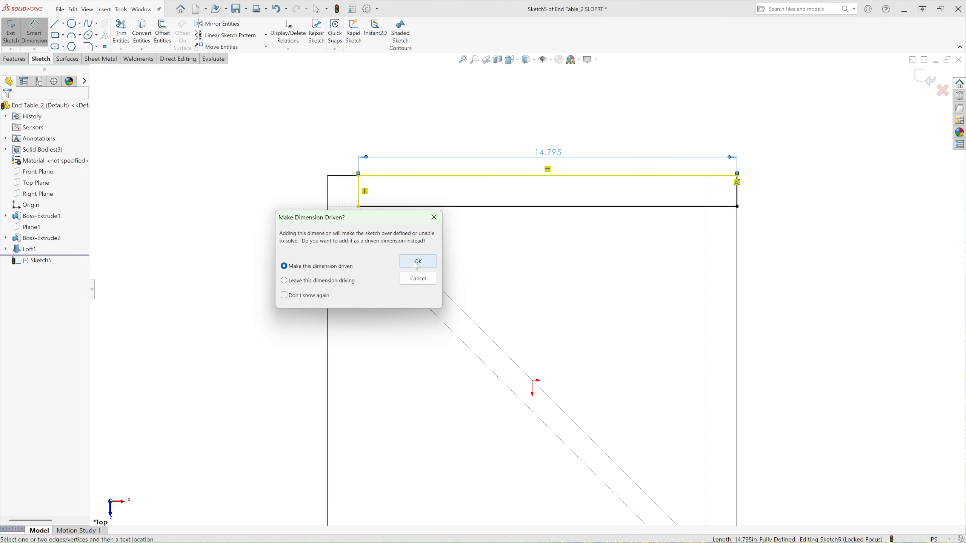
click(419, 265)
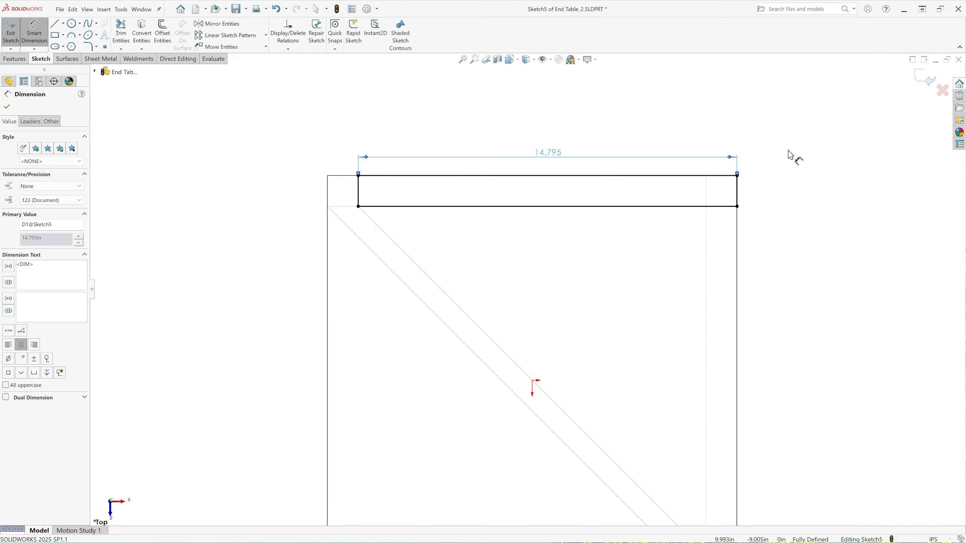
click(790, 154)
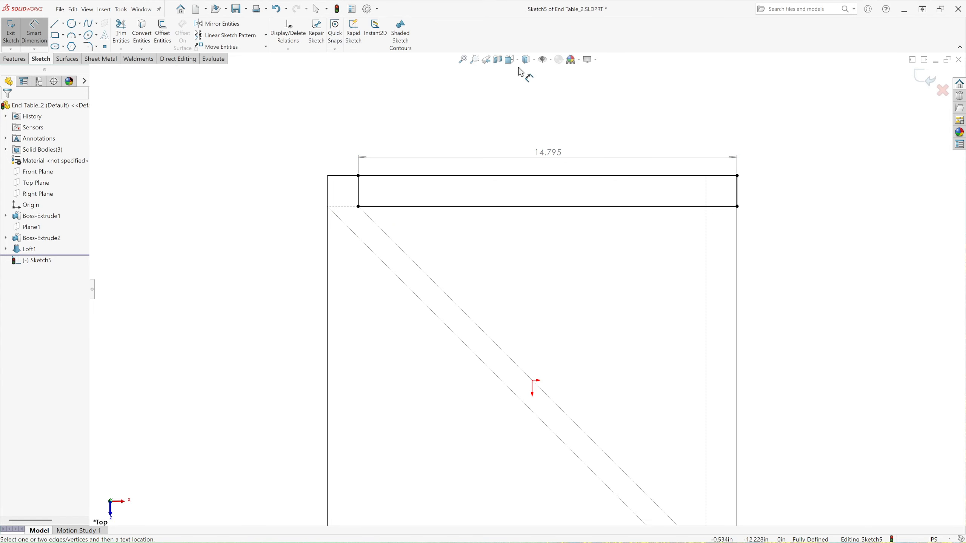
Check the rectangle in Dimetric view and close its sketch.
click(511, 60)
click(561, 87)
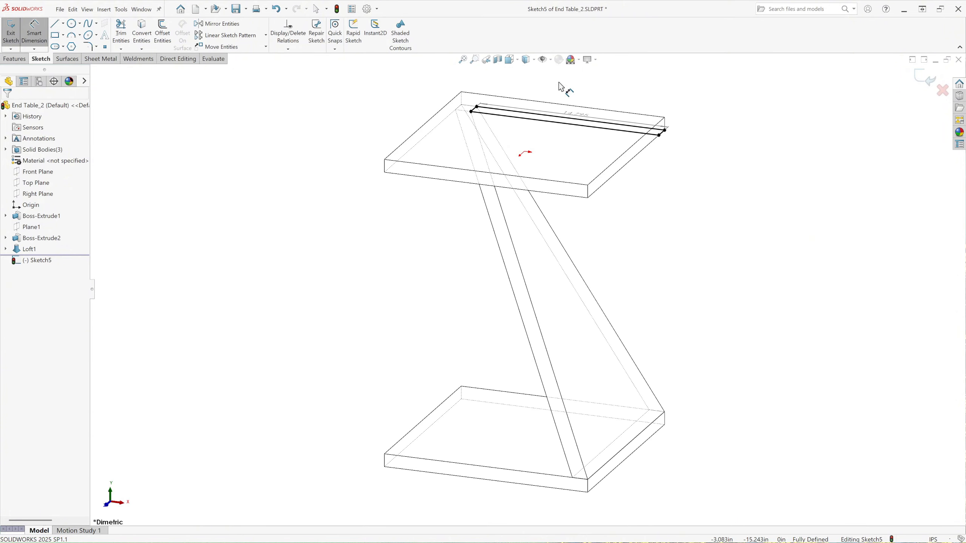
scroll(575, 120, down, 2)
scroll(534, 153, up, 3)
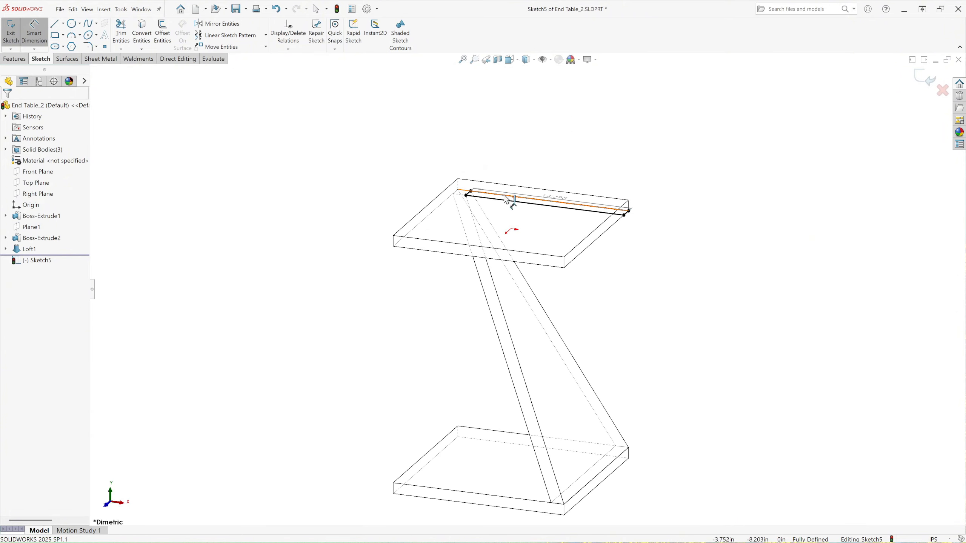
key(Escape)
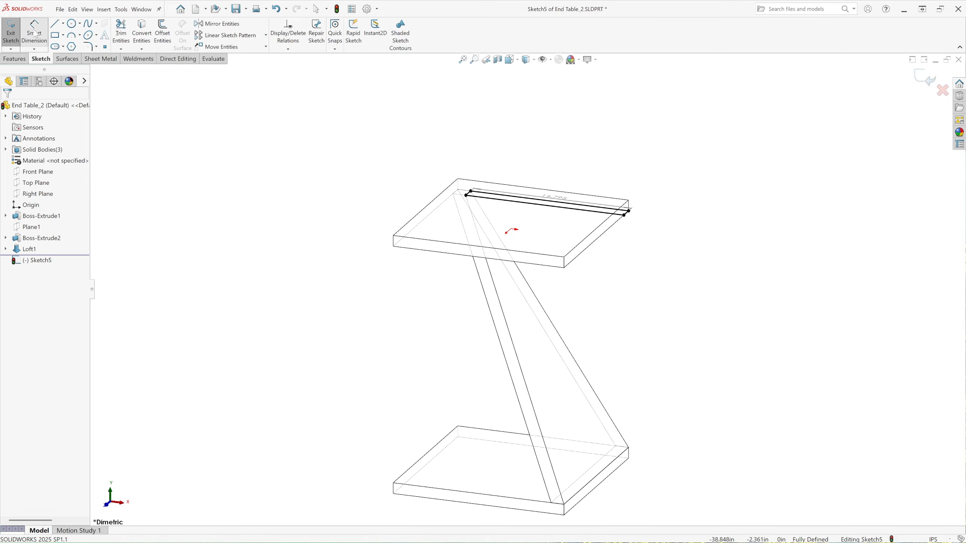
click(929, 81)
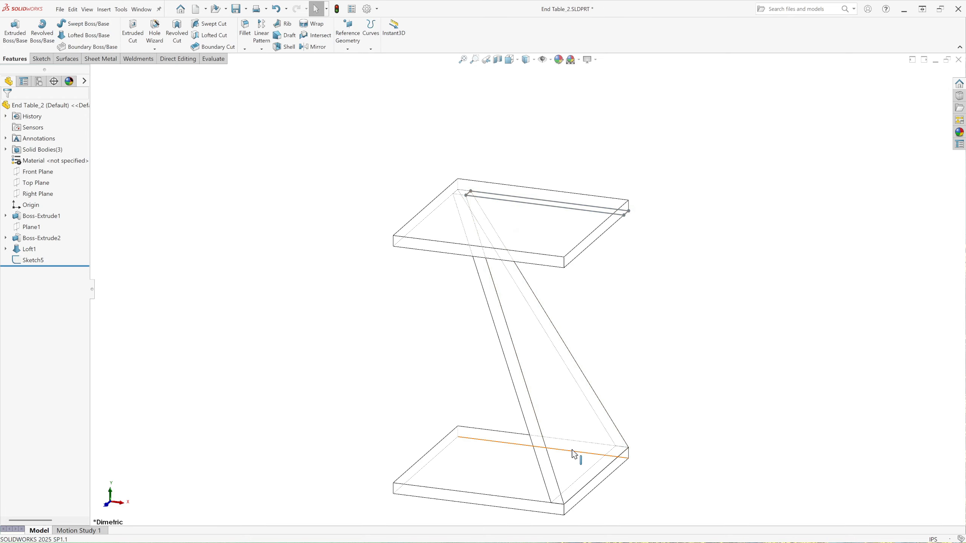
Restore the Shaded With Edges display style for the model.
scroll(572, 450, up, 3)
scroll(533, 433, down, 3)
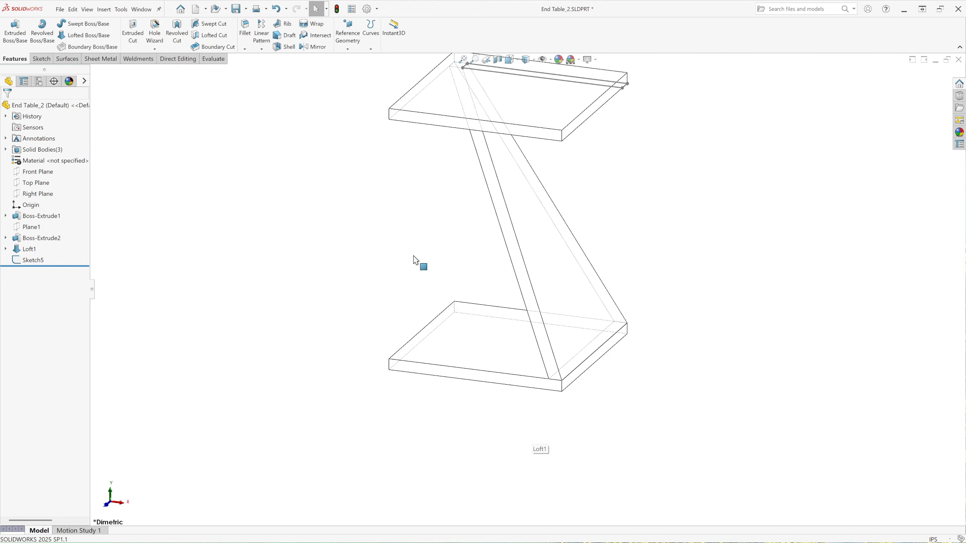
click(505, 357)
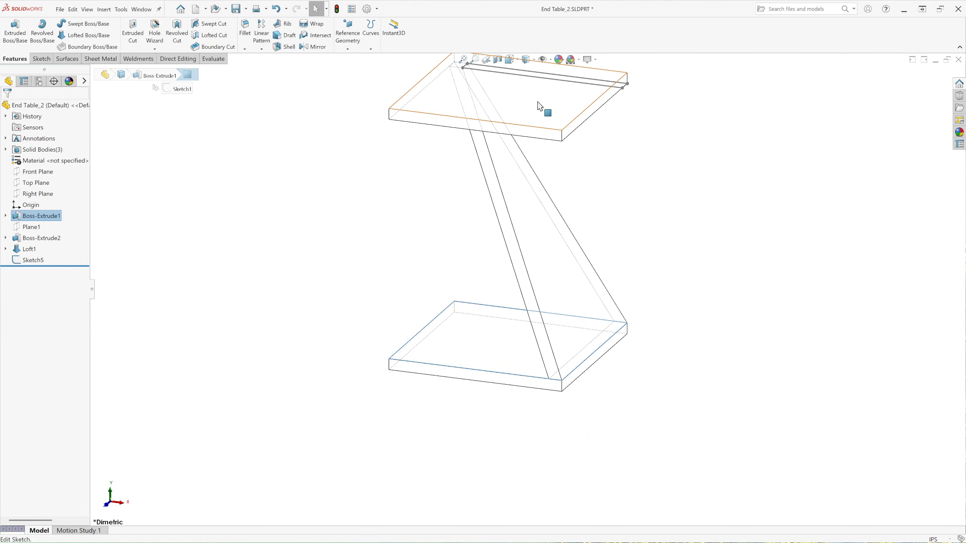
click(528, 62)
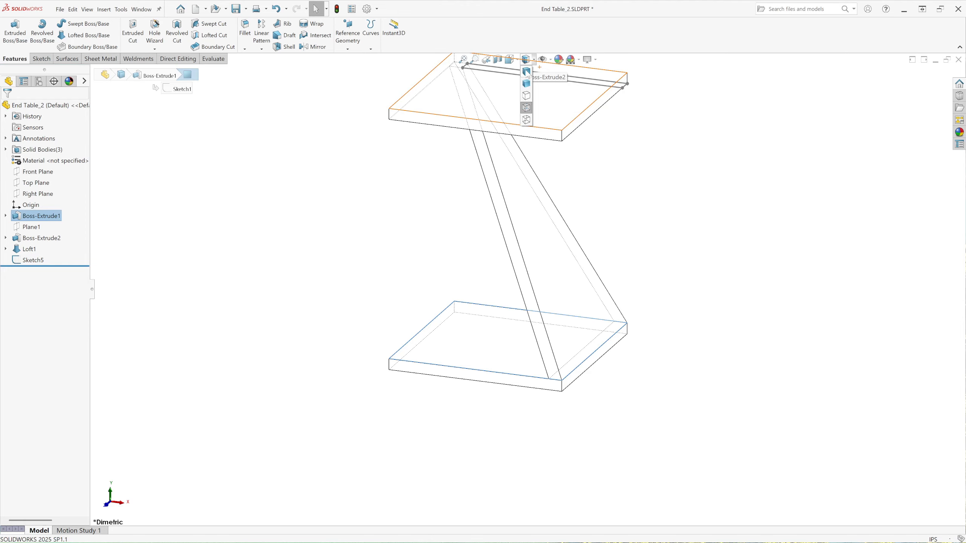
click(526, 71)
Start a new sketch on the lower slab's top face and return to Dimetric view.
click(494, 422)
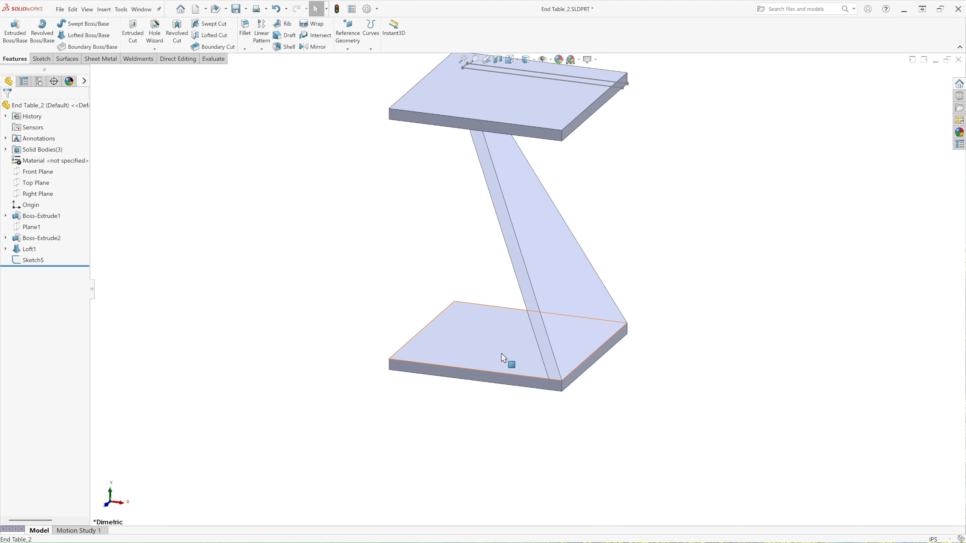
click(501, 353)
right_click(481, 341)
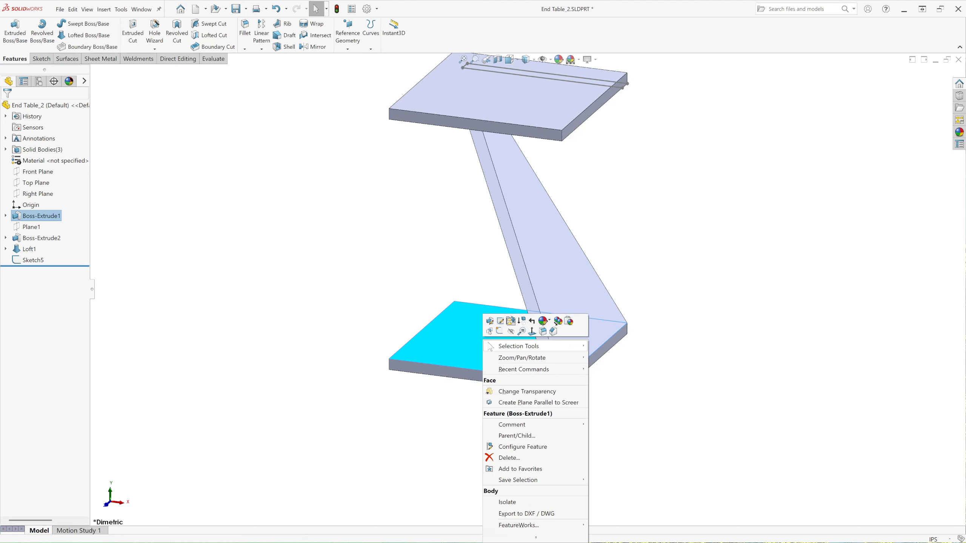
click(502, 331)
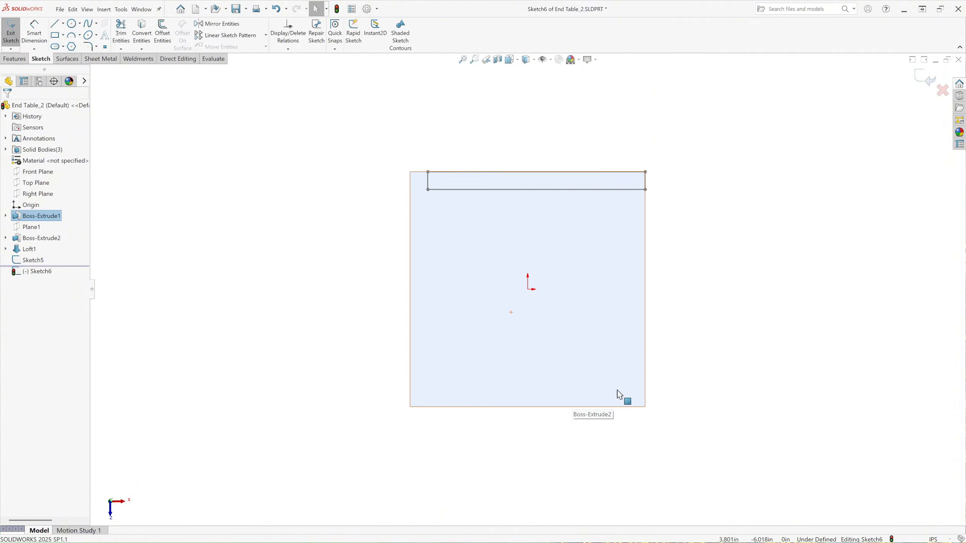
scroll(667, 413, down, 1)
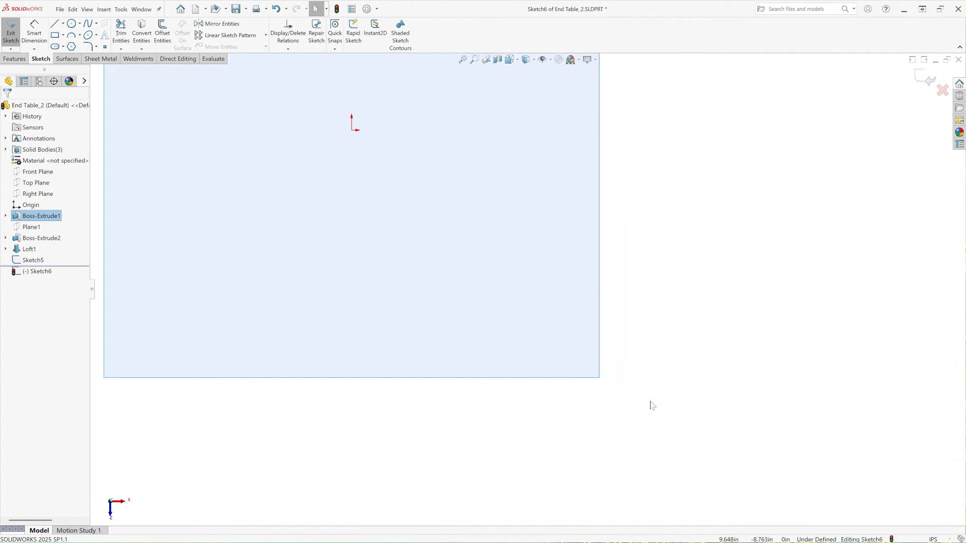
click(510, 59)
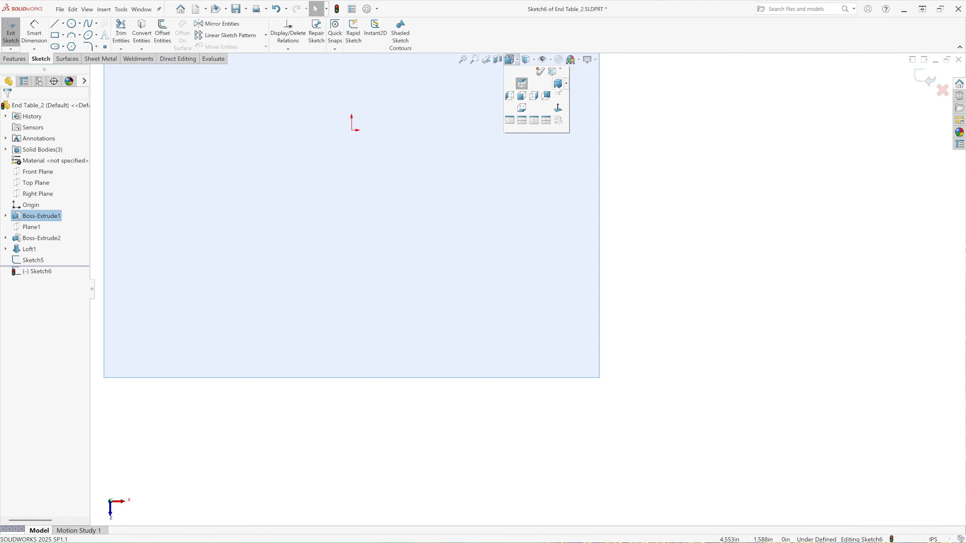
click(559, 90)
scroll(537, 443, down, 3)
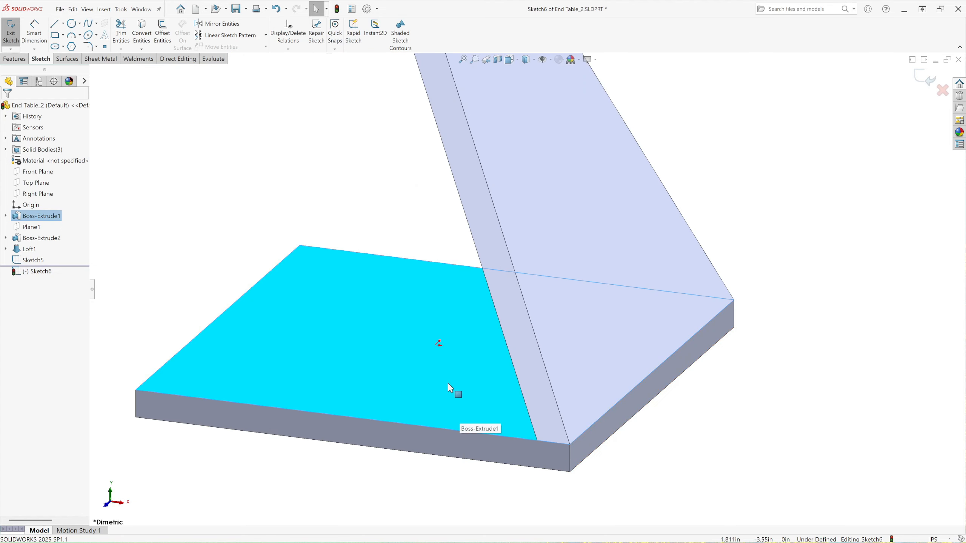
scroll(485, 306, up, 4)
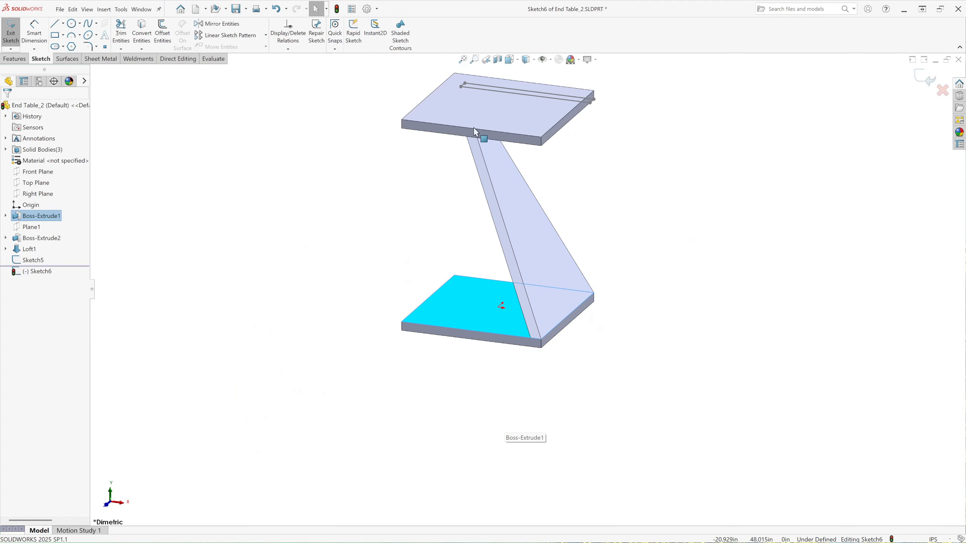
In Top view, sketch a corner rectangle about 0.003 by 0.052 in, starting at the lower slab's front right corner.
click(511, 59)
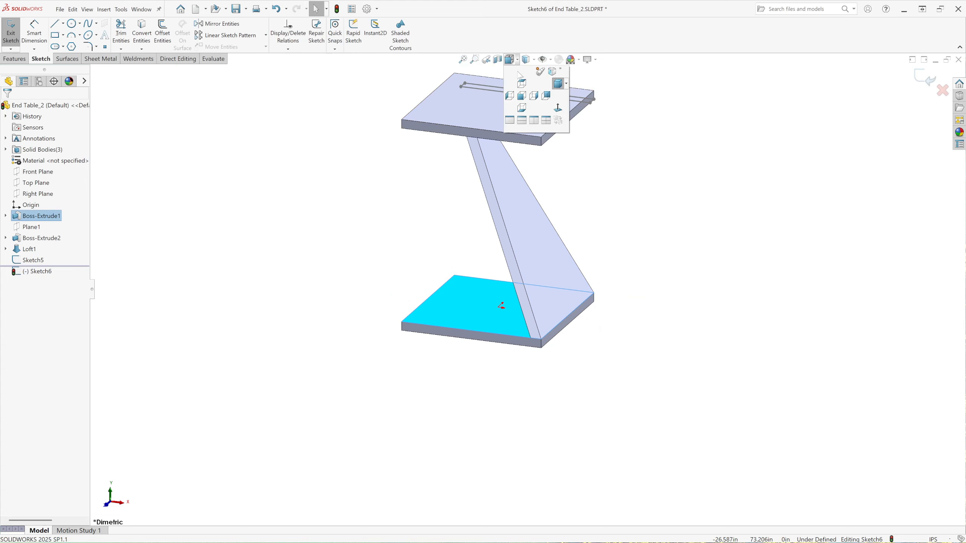
click(521, 83)
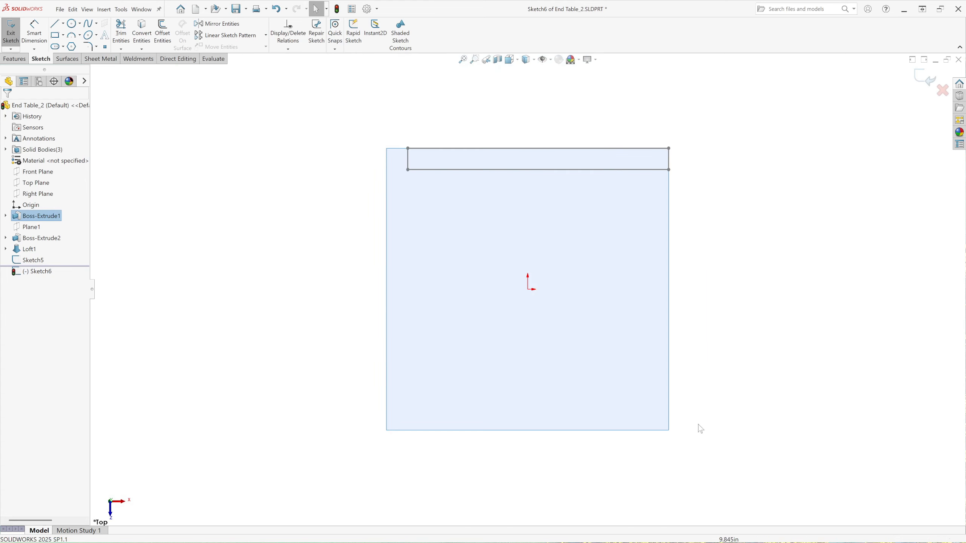
scroll(700, 428, down, 5)
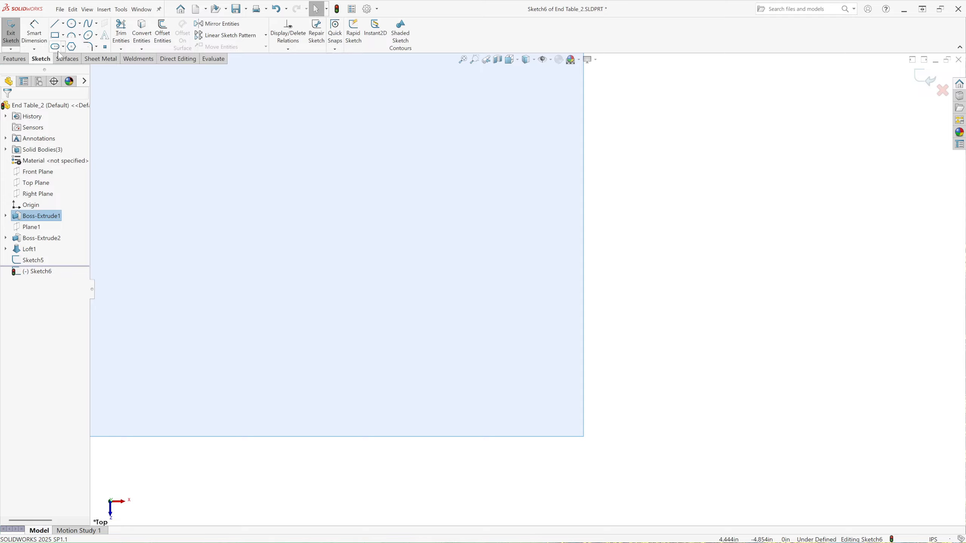
click(56, 35)
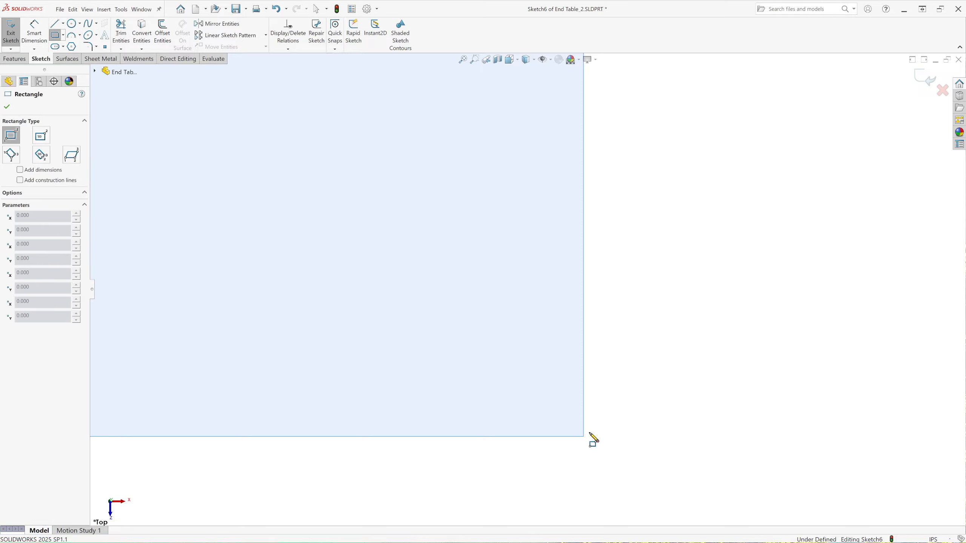
scroll(589, 434, down, 4)
scroll(566, 395, down, 5)
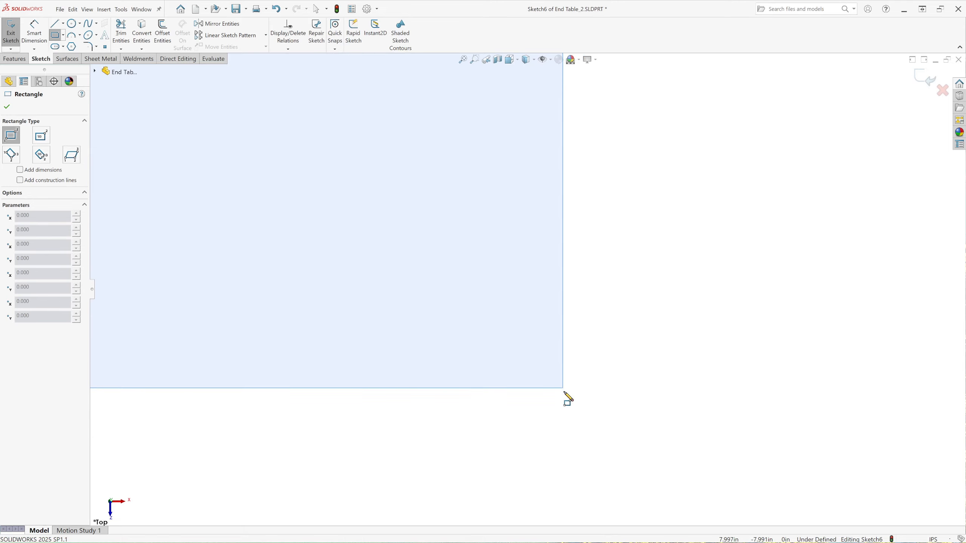
click(565, 350)
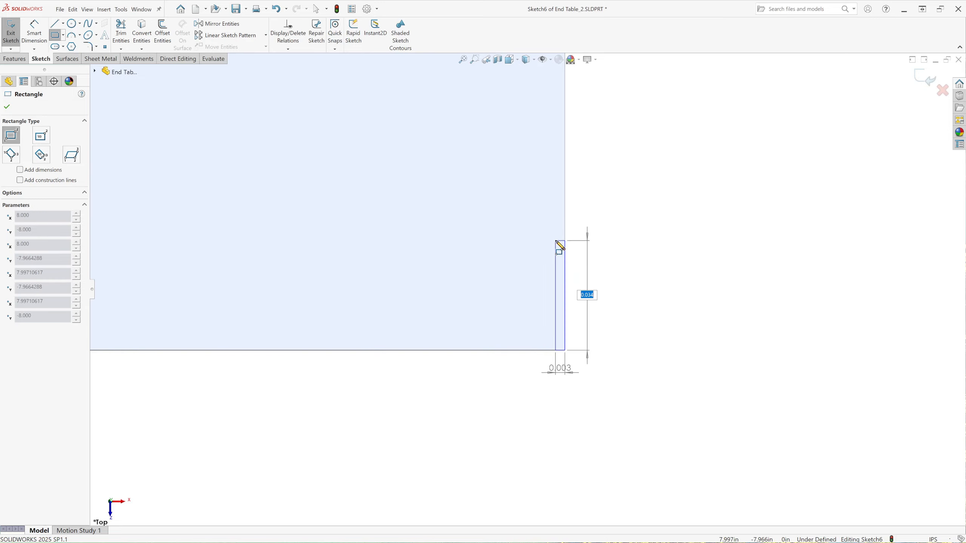
click(555, 180)
key(Escape)
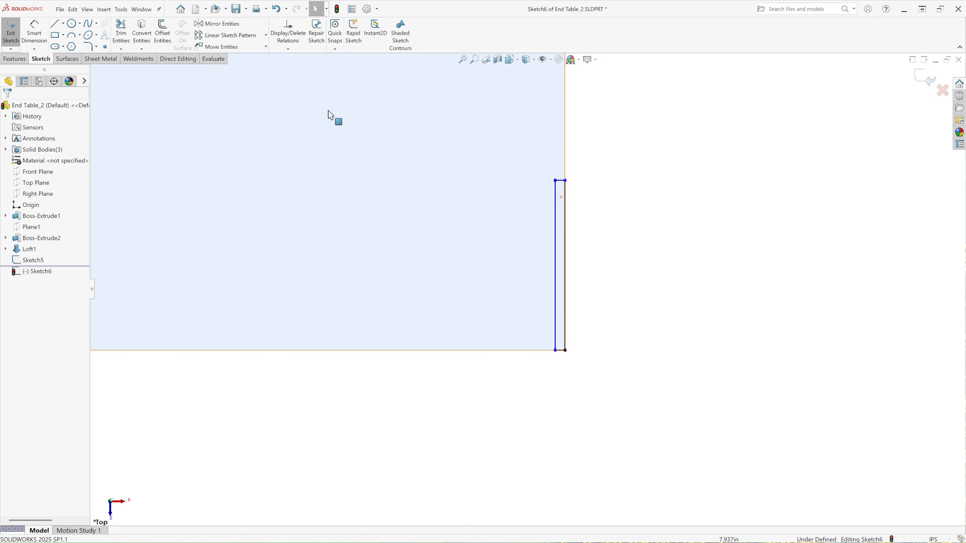
Dimension the rectangle's long side along the slab's right edge and set it to 1.205 in.
click(34, 32)
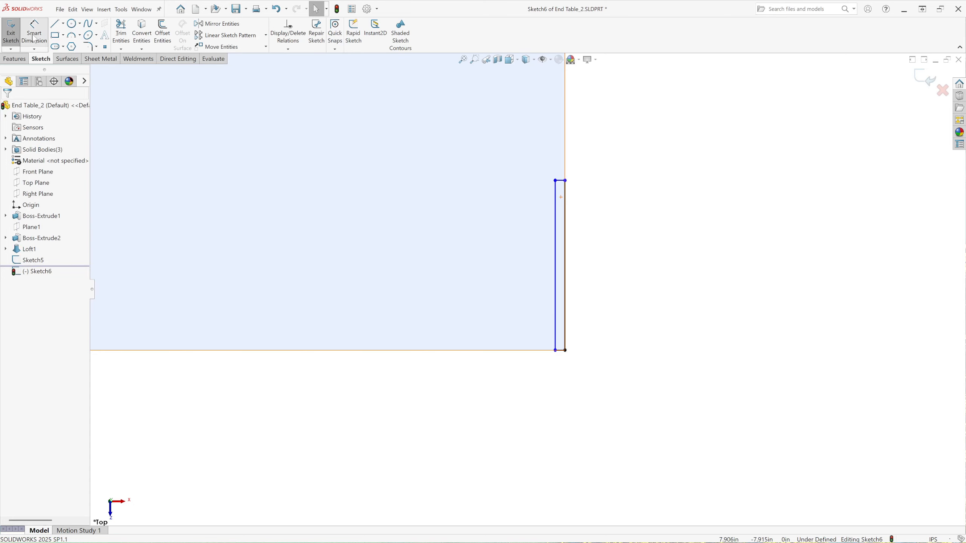
click(566, 298)
click(602, 269)
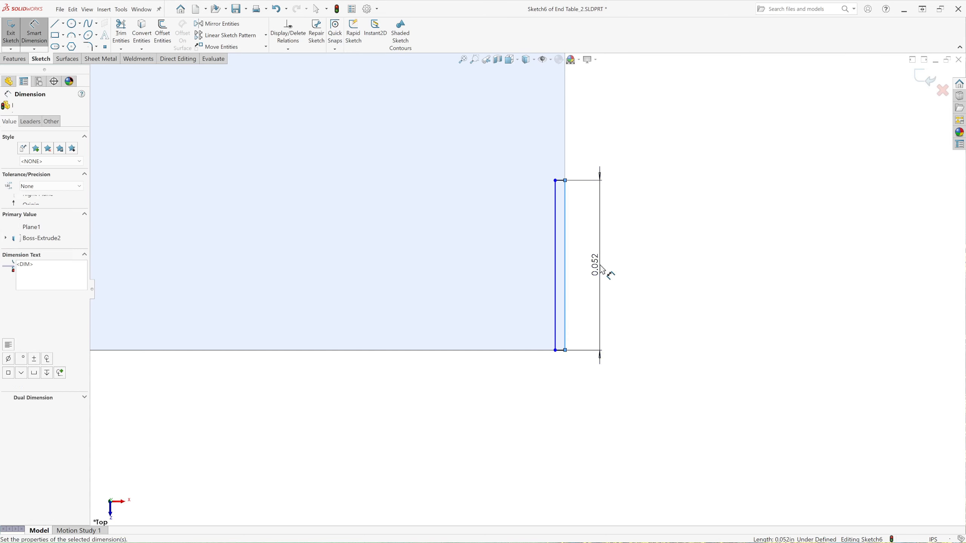
text(1.)
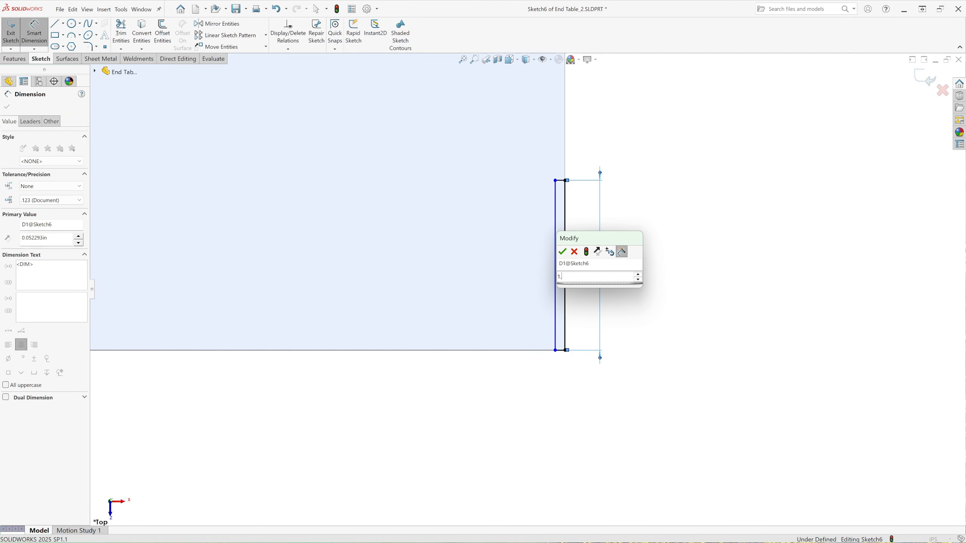
text(205)
click(566, 253)
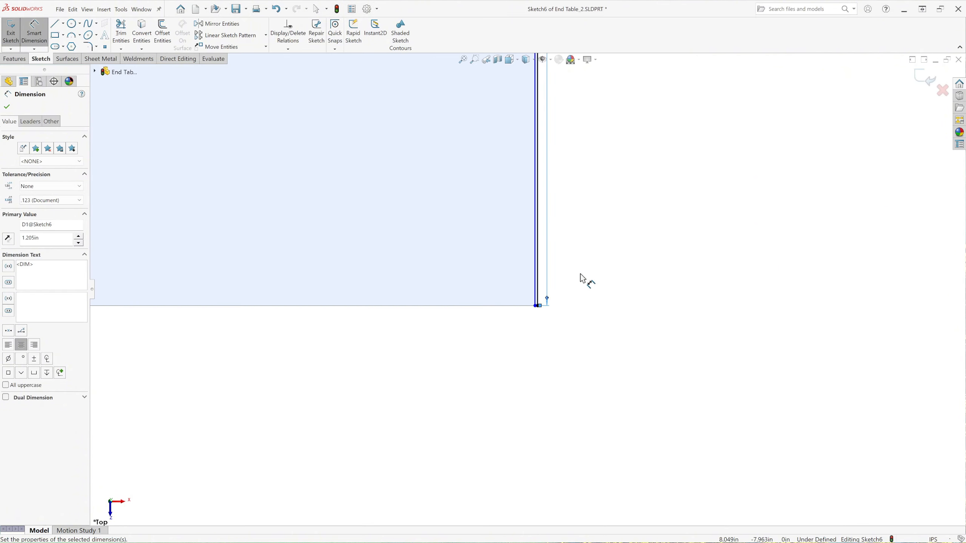
Reposition the 1.205 in dimension clear of the slab, outside its right edge.
scroll(580, 274, up, 12)
scroll(517, 229, down, 4)
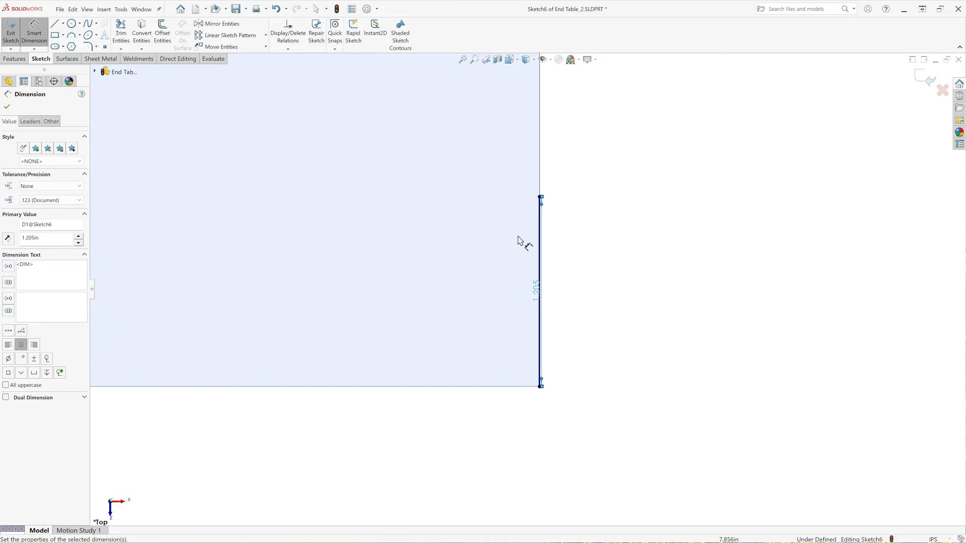
scroll(519, 241, down, 2)
drag(555, 308, 581, 306)
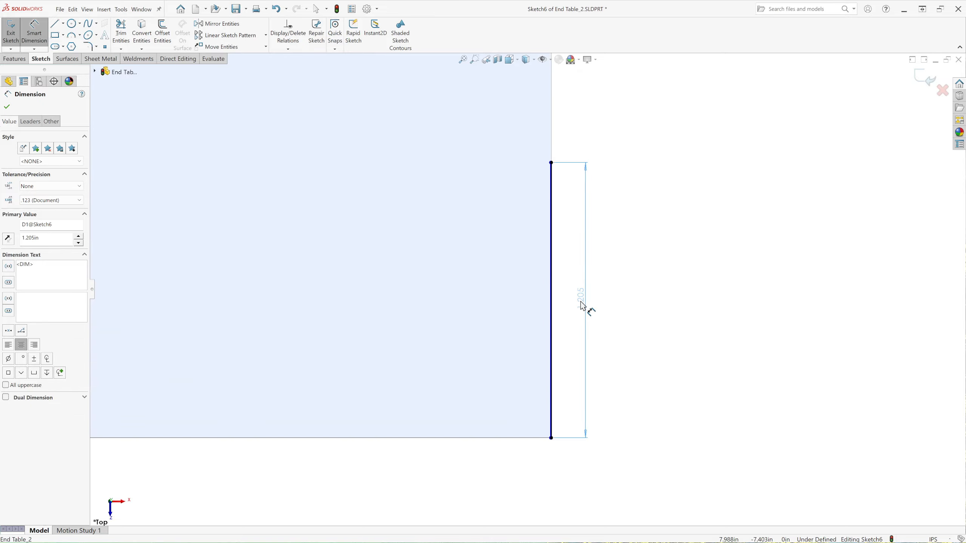
click(642, 265)
Dimension the rectangle's short rear side and set its width to 0.001 in.
scroll(557, 142, down, 4)
scroll(532, 224, down, 5)
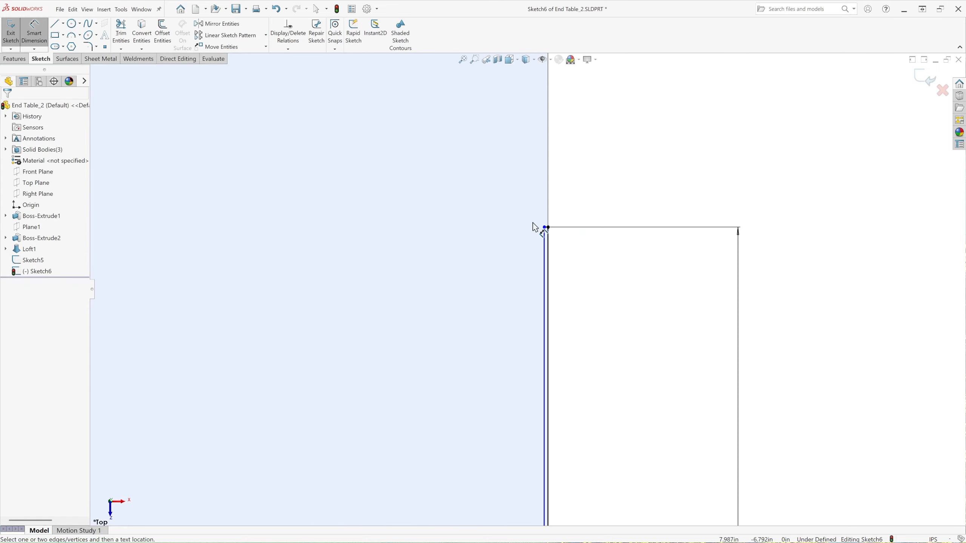
scroll(536, 232, down, 5)
scroll(524, 270, down, 4)
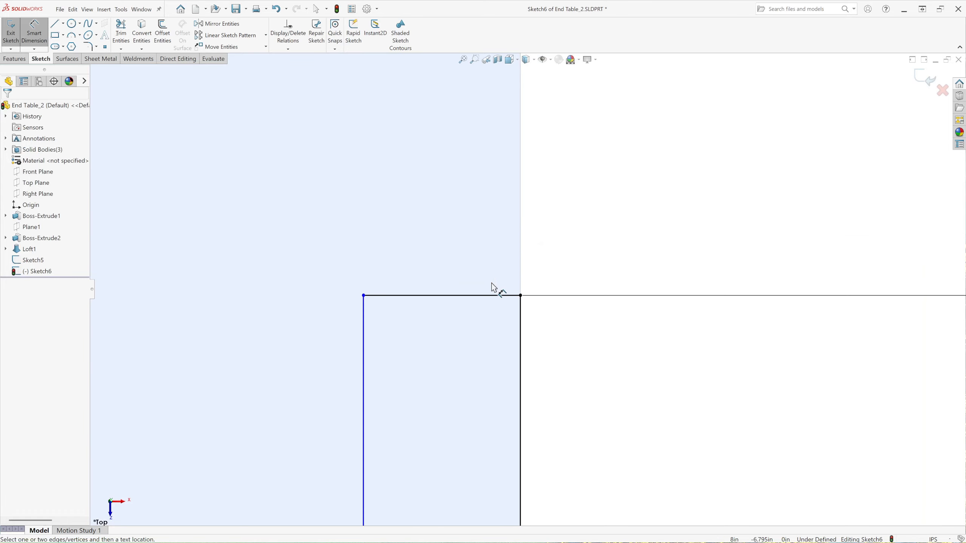
scroll(494, 287, up, 5)
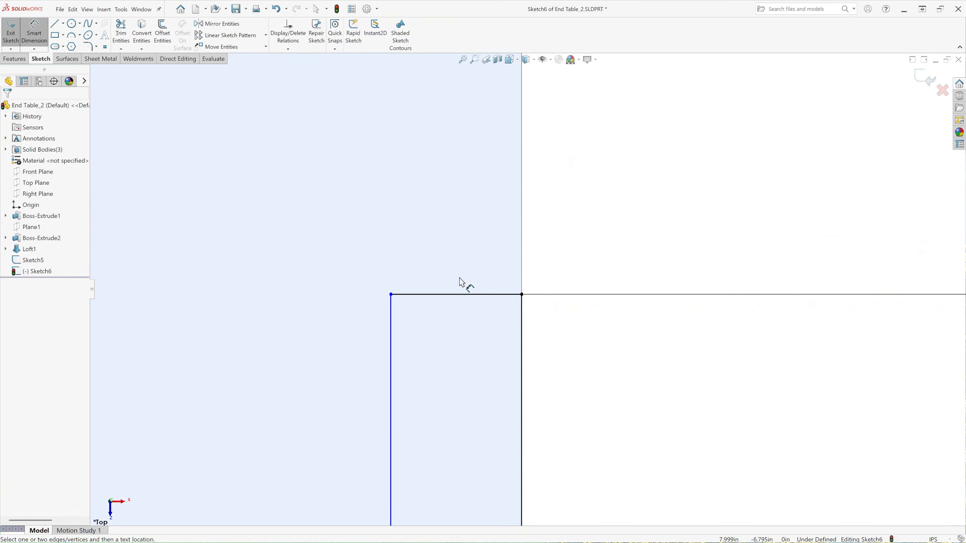
click(497, 292)
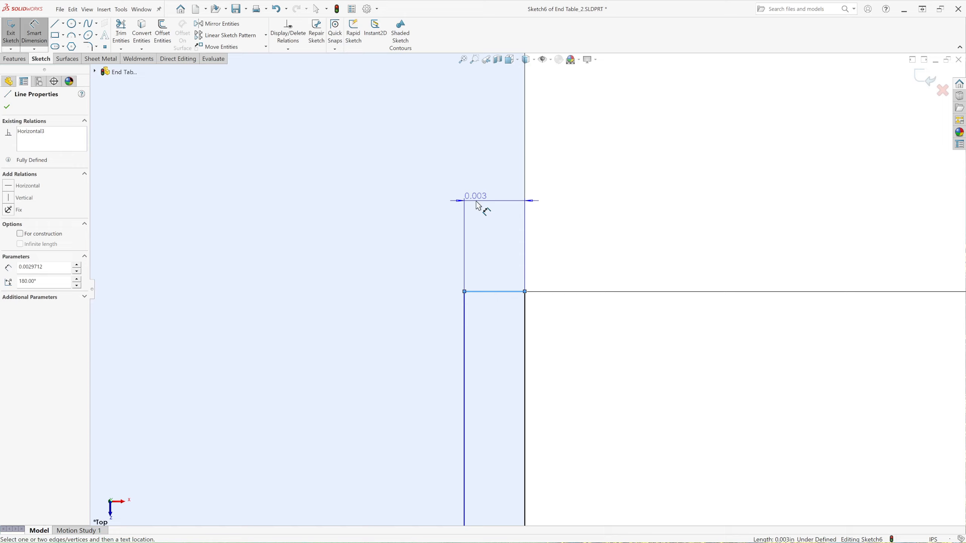
click(556, 271)
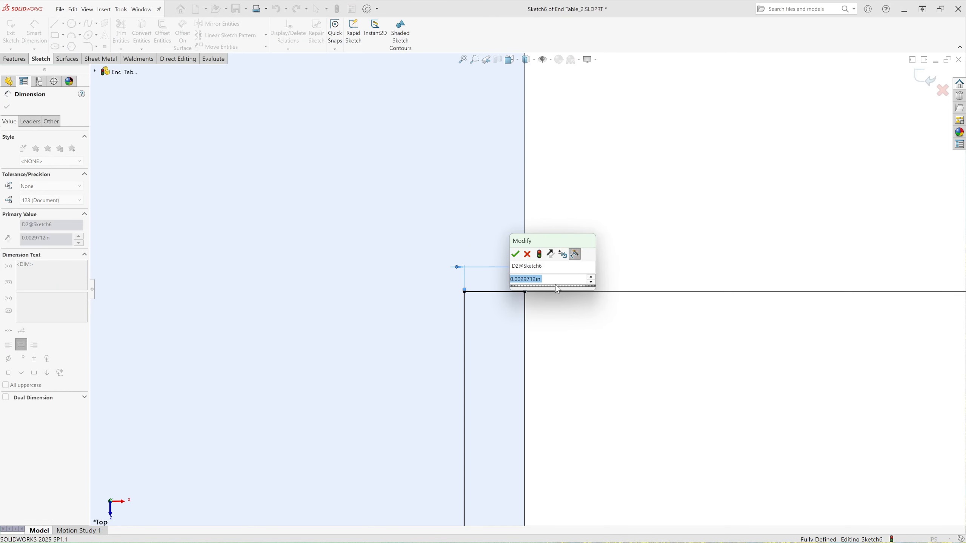
text(.0)
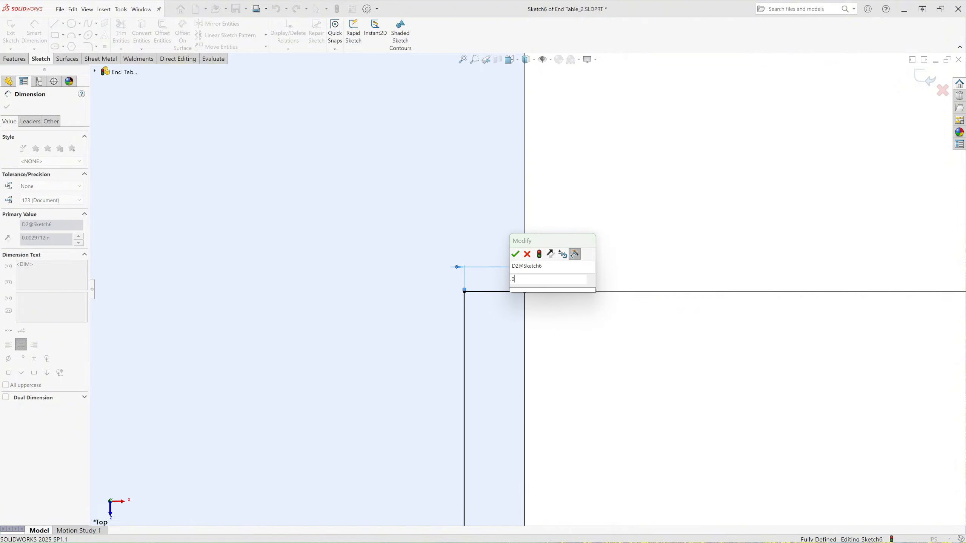
text(01)
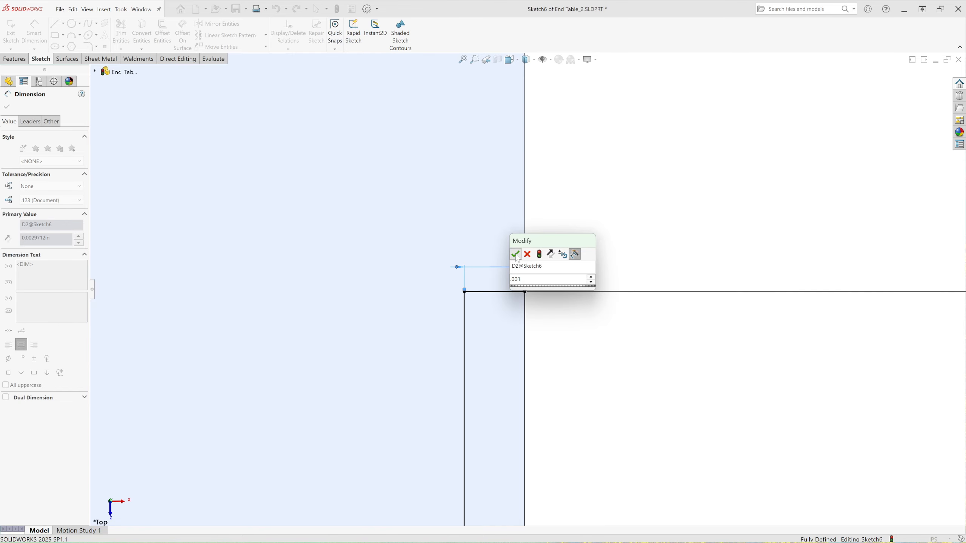
click(526, 254)
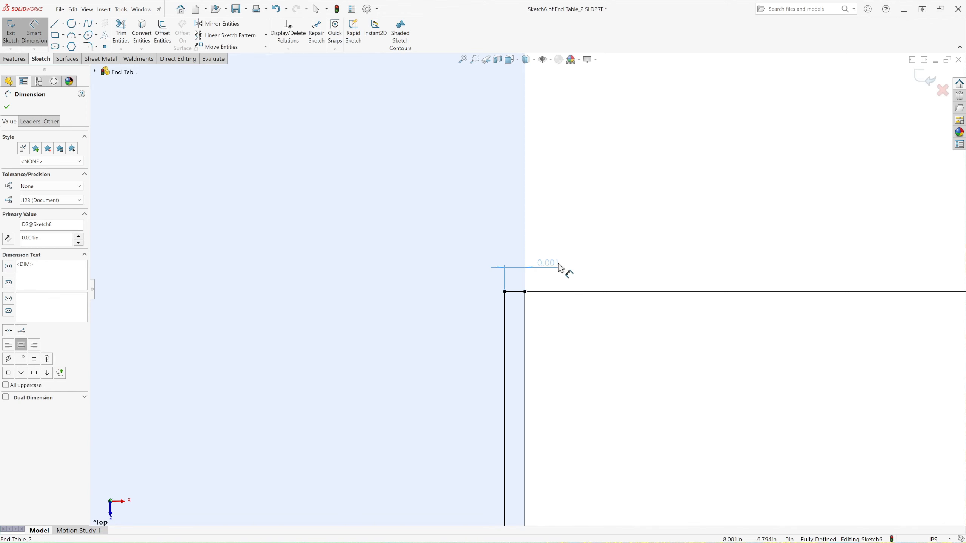
click(576, 229)
Check the thin rectangle against the whole slab, close its sketch and clear the selection.
scroll(491, 274, up, 3)
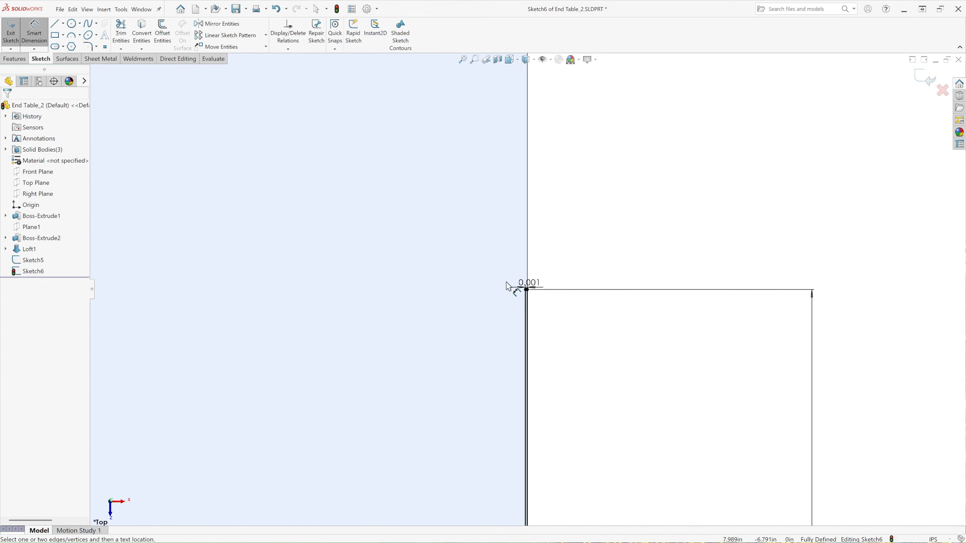
scroll(523, 303, up, 20)
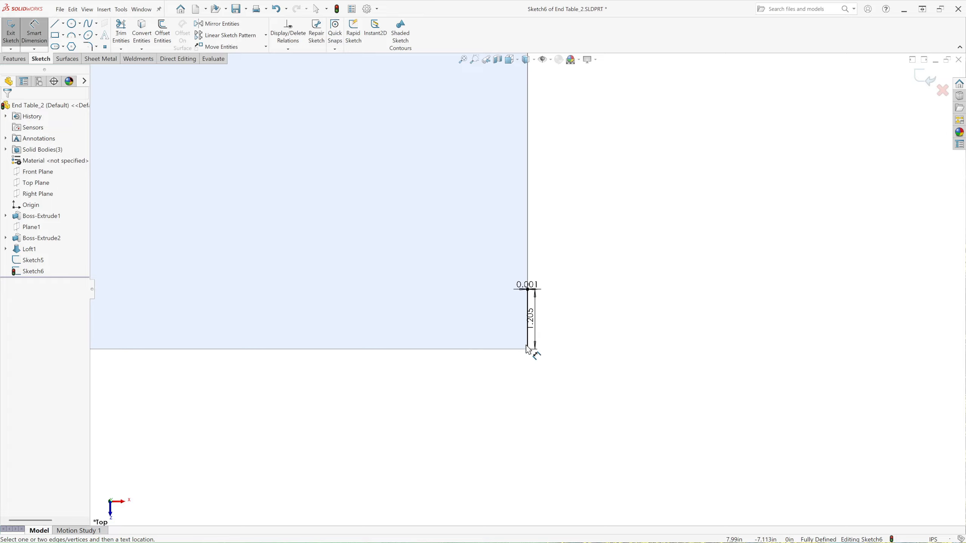
scroll(506, 322, up, 8)
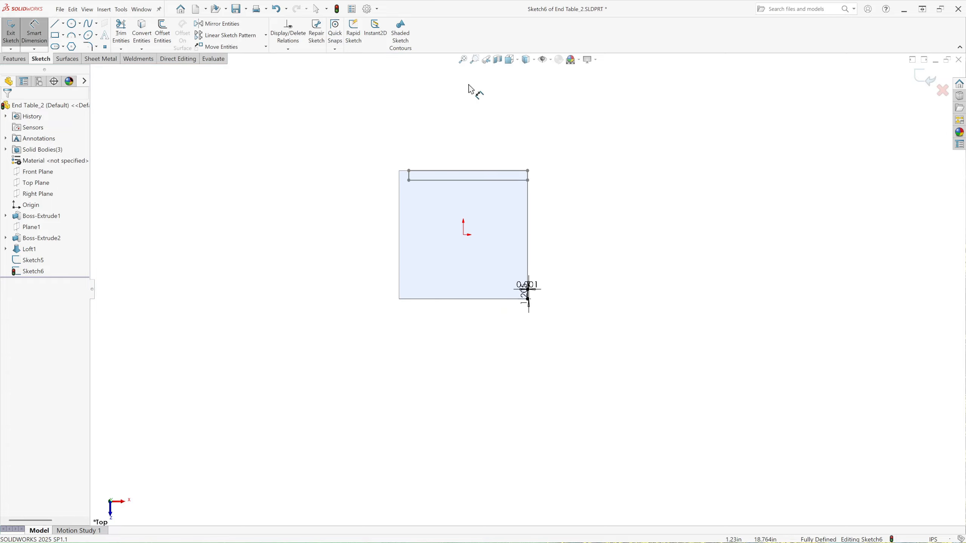
click(34, 33)
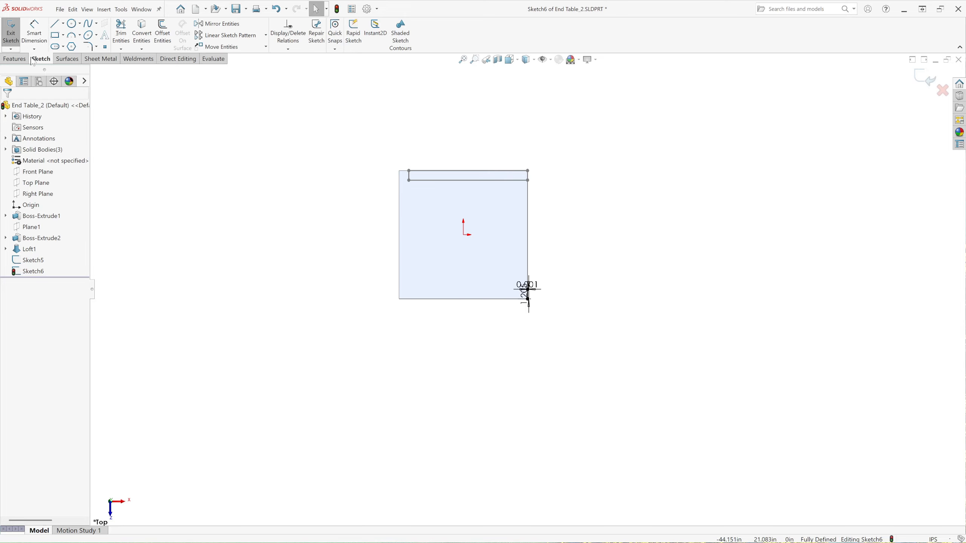
click(11, 32)
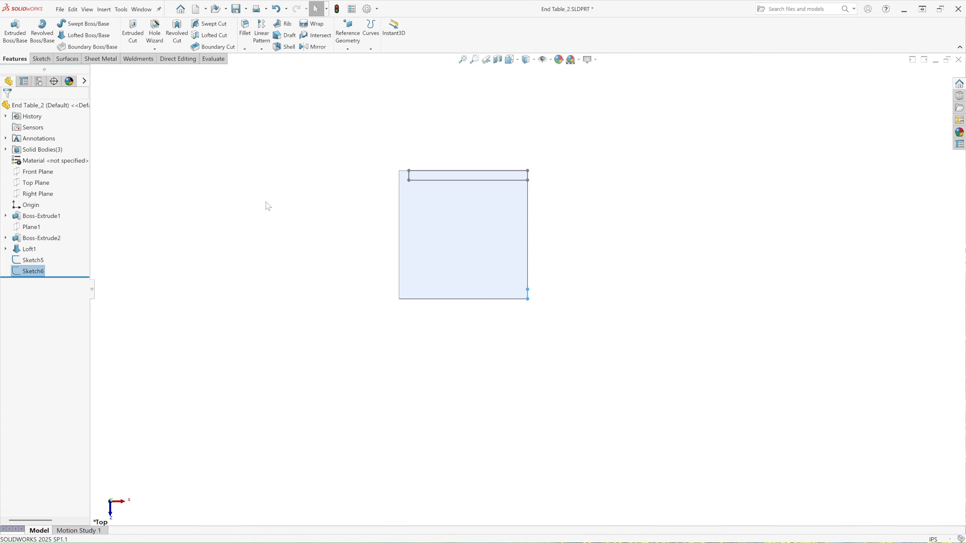
click(273, 239)
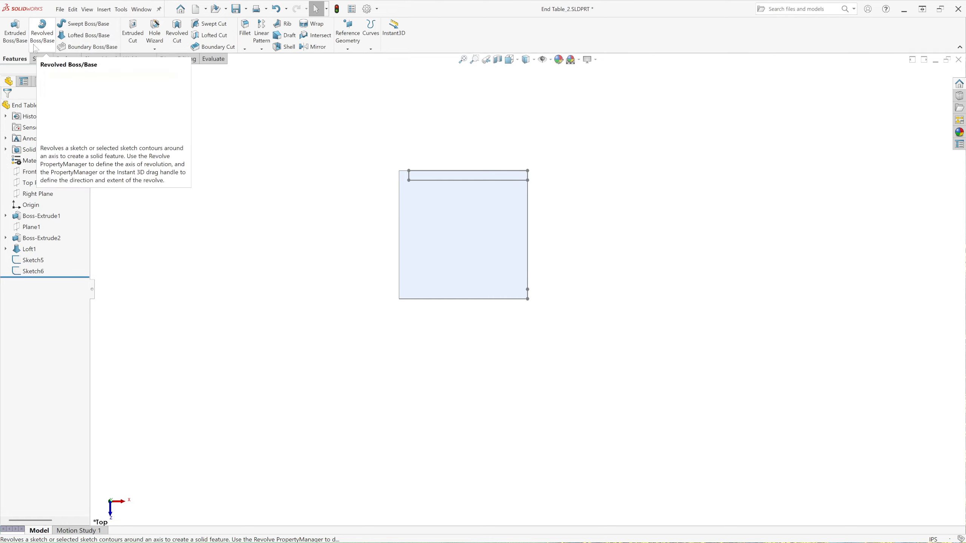
Start a loft and pick the upper slab sketch's outer rear corner as the first profile, working in the dimetric view.
click(79, 37)
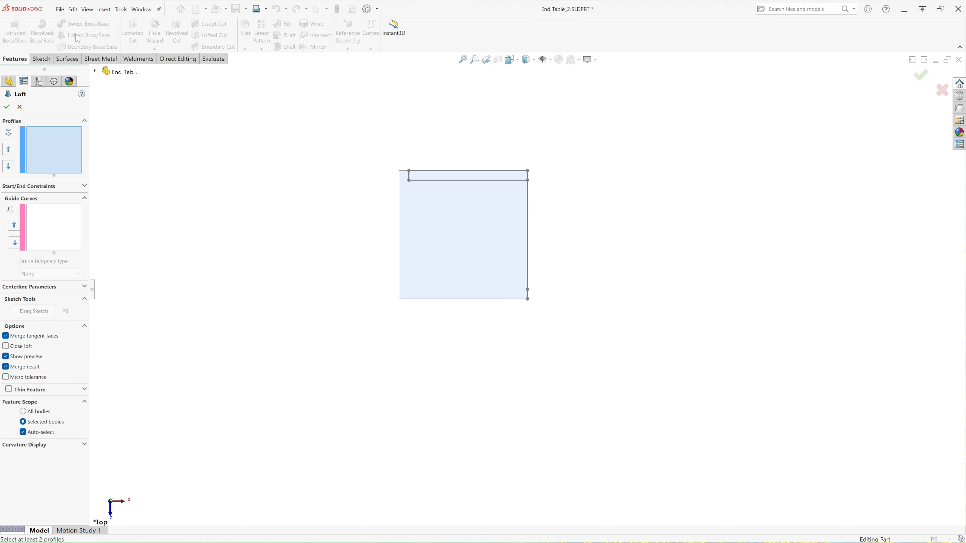
click(510, 59)
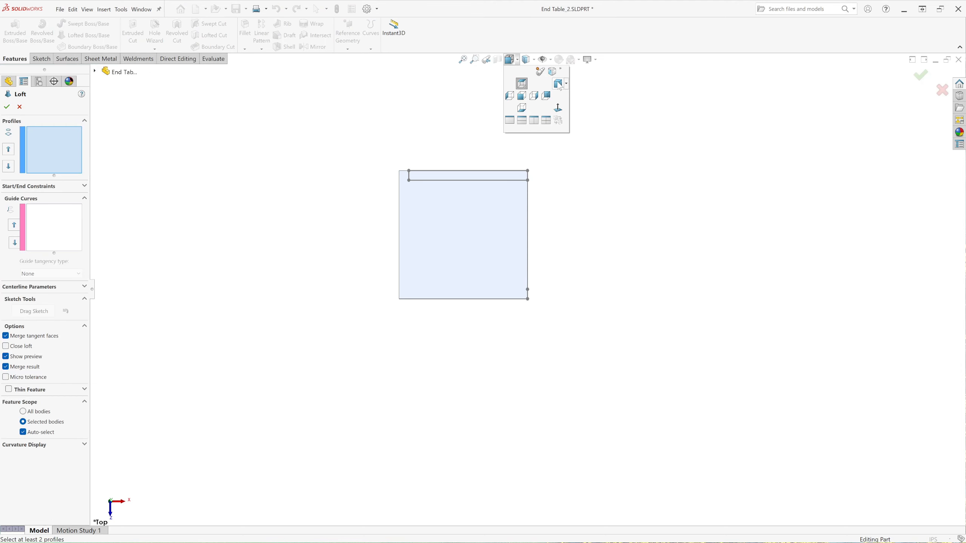
click(559, 85)
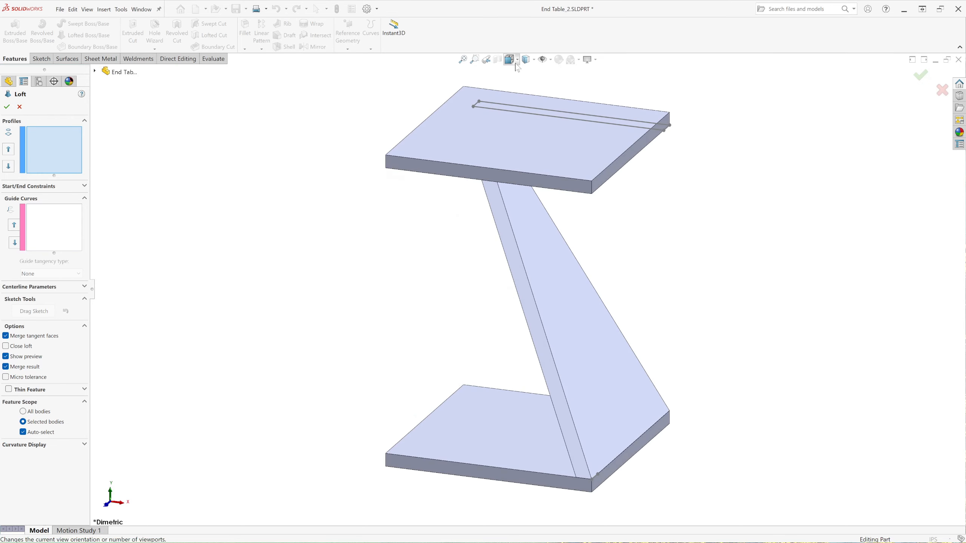
click(518, 63)
click(566, 84)
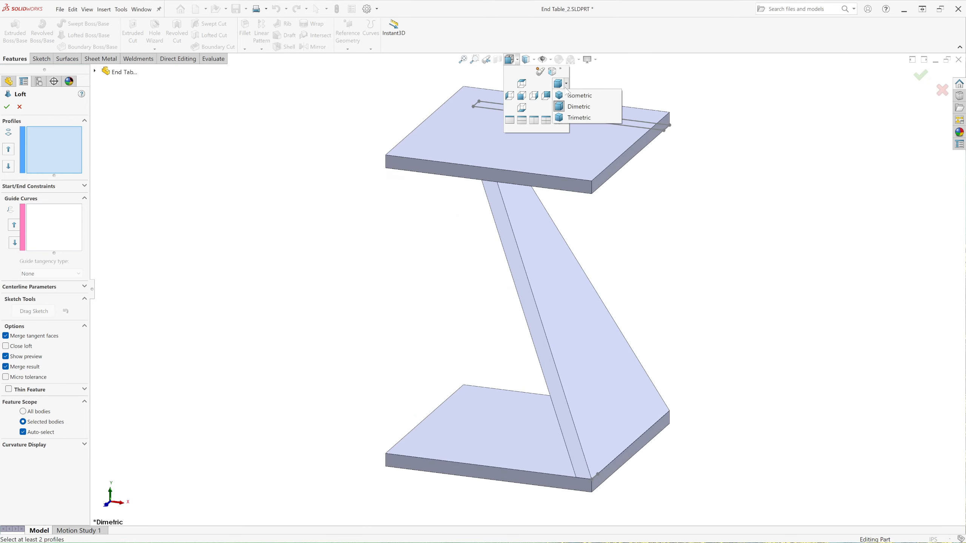
click(563, 107)
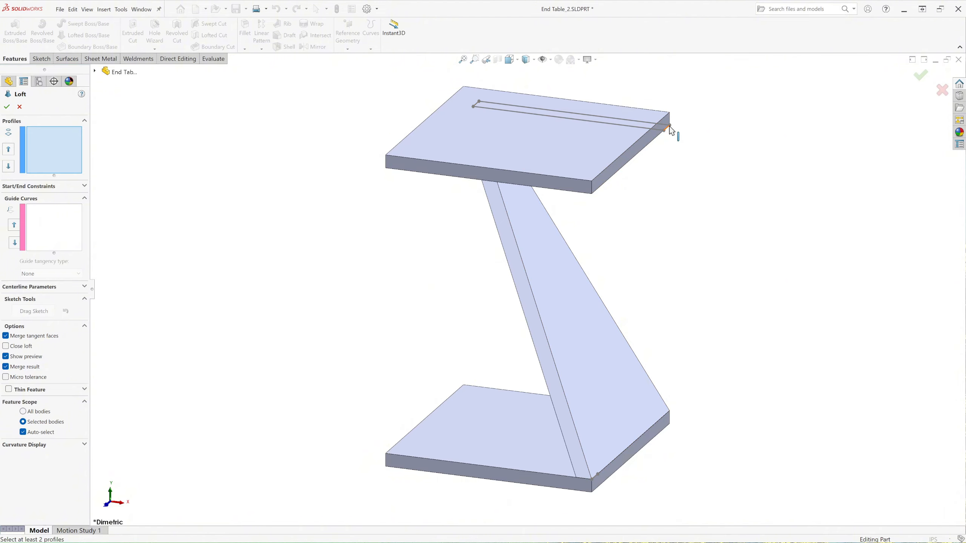
scroll(671, 130, down, 6)
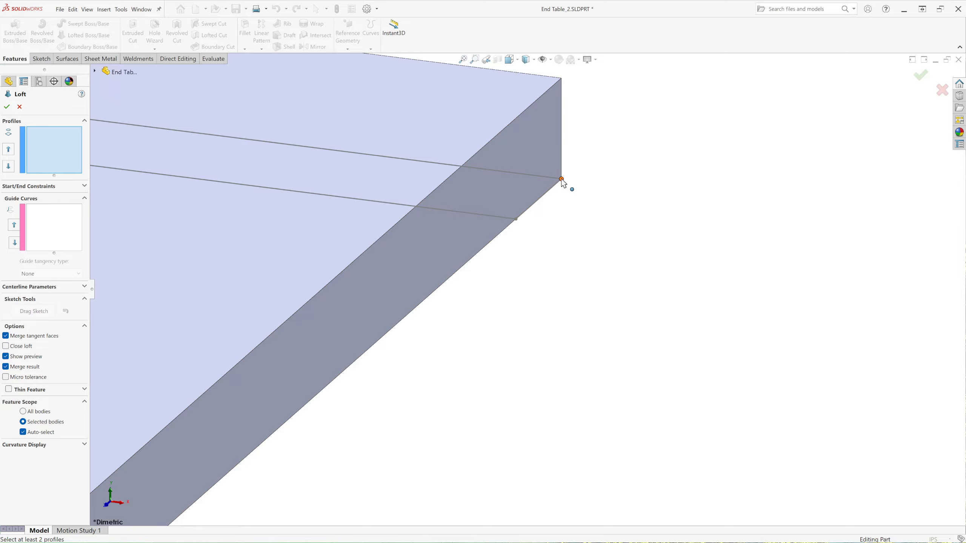
click(562, 179)
Add the thin rectangle on the lower slab's edge as the second loft profile, picking its outer rear corner point.
scroll(485, 231, up, 8)
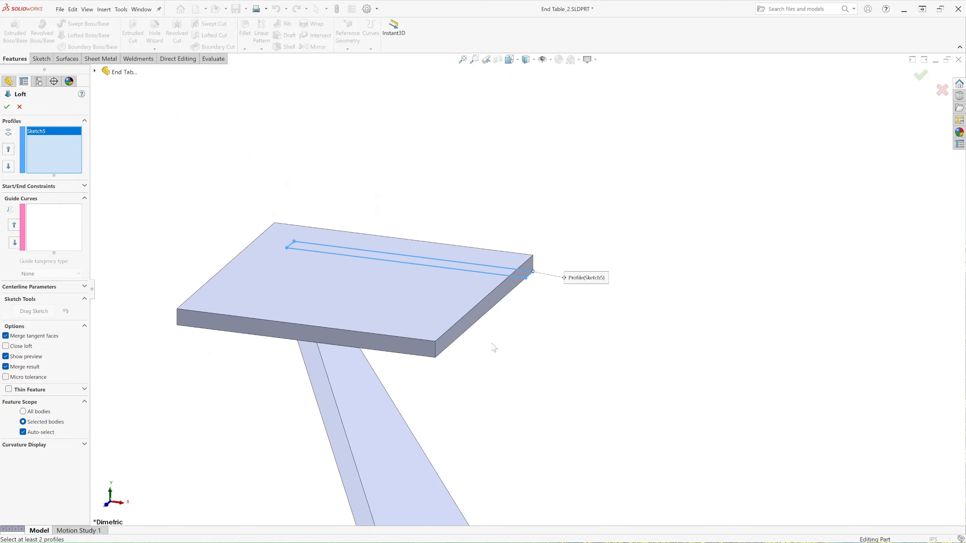
scroll(491, 462, down, 10)
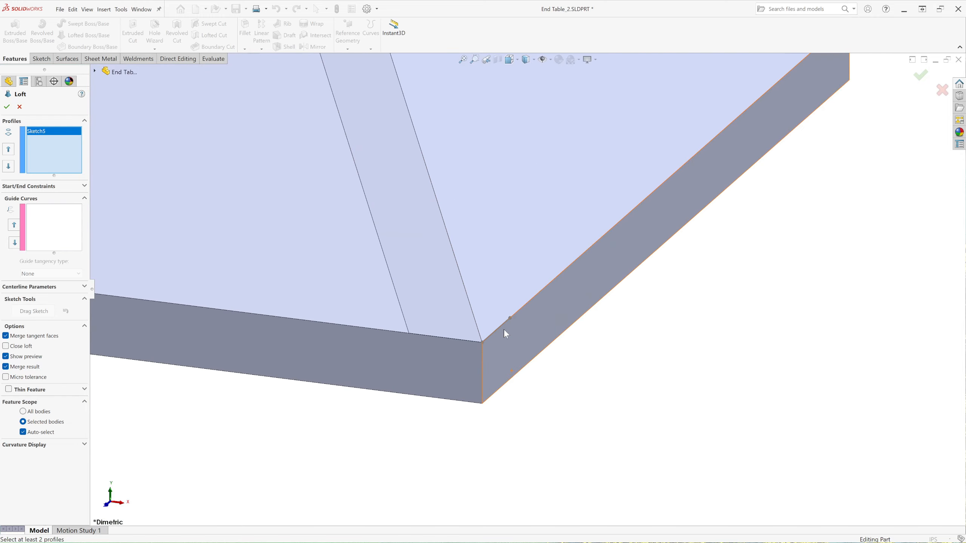
scroll(554, 241, down, 5)
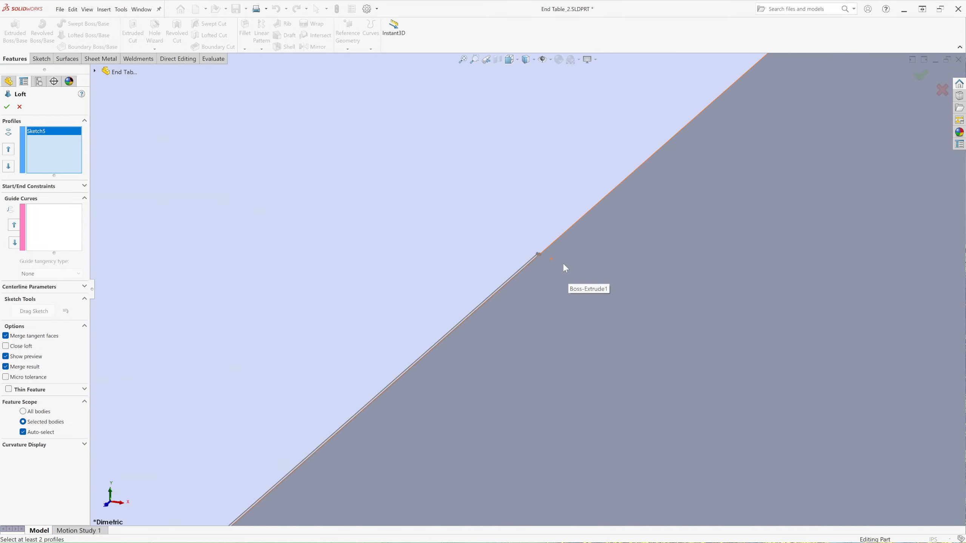
scroll(540, 282, down, 2)
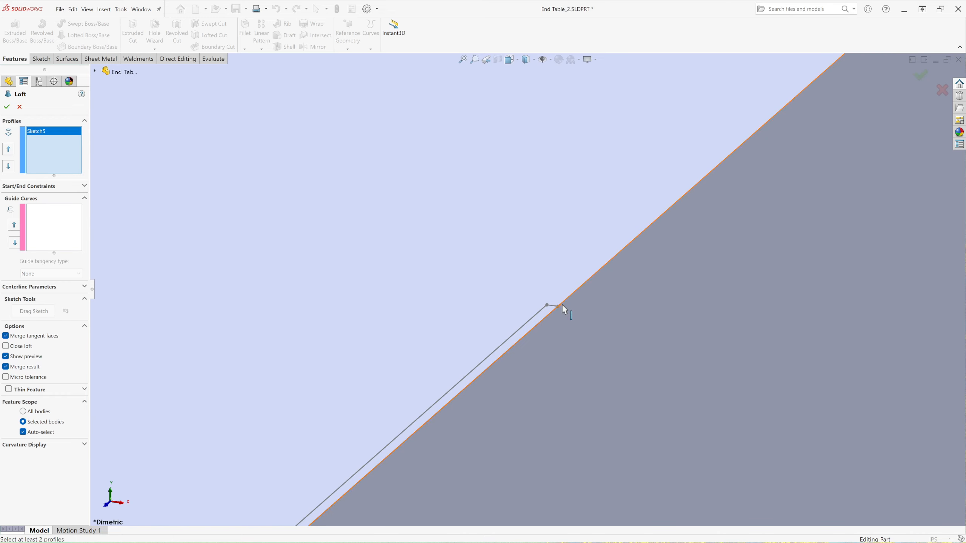
scroll(553, 302, down, 3)
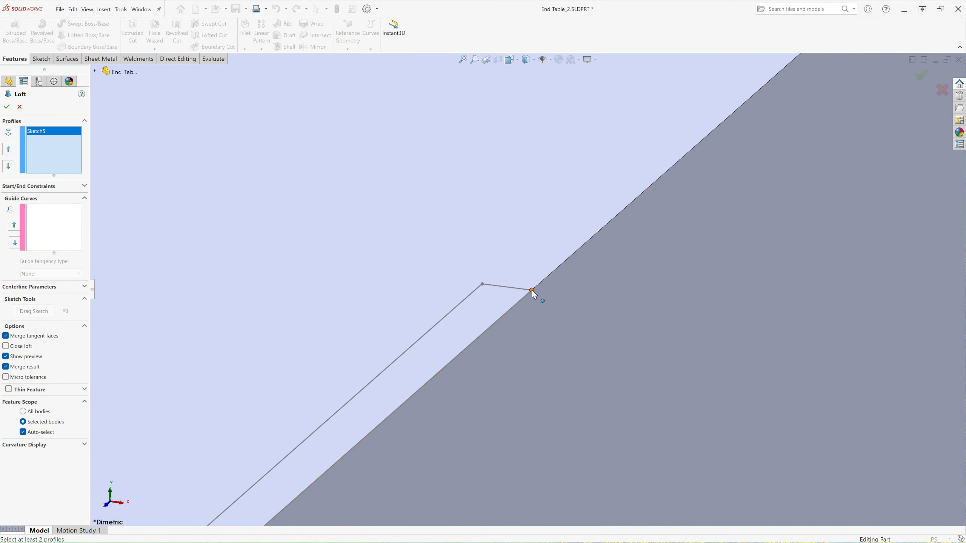
click(532, 291)
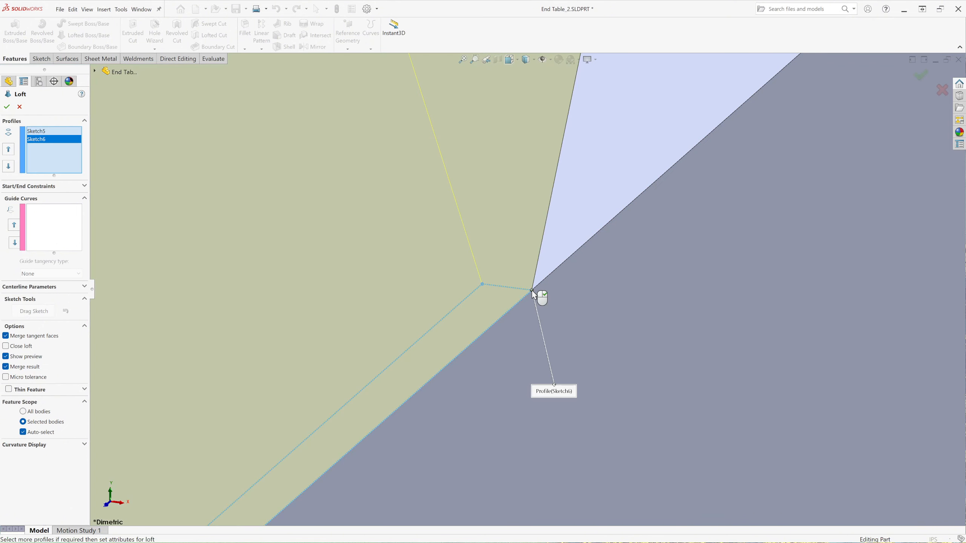
Turn off Merge result for the second loft and create it as a separate body.
scroll(601, 346, up, 10)
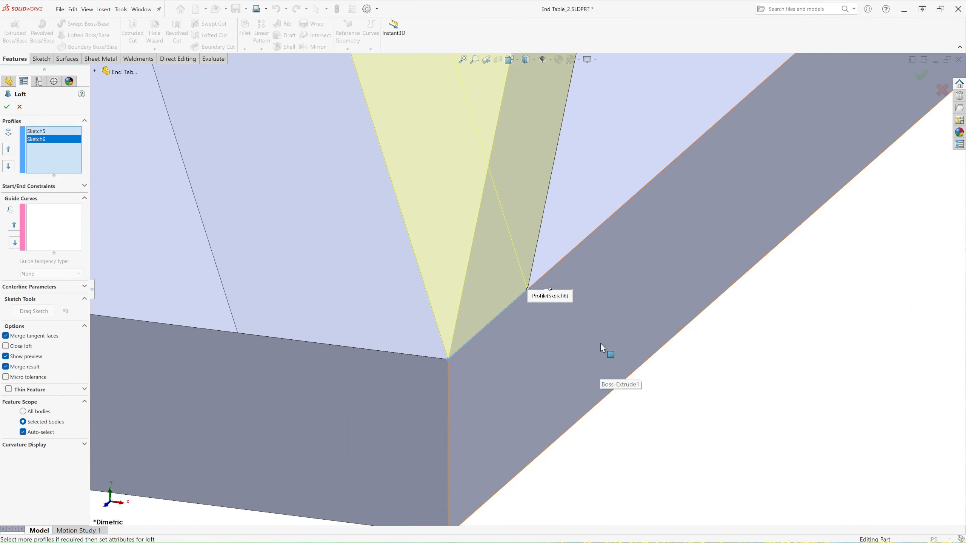
scroll(522, 165, down, 5)
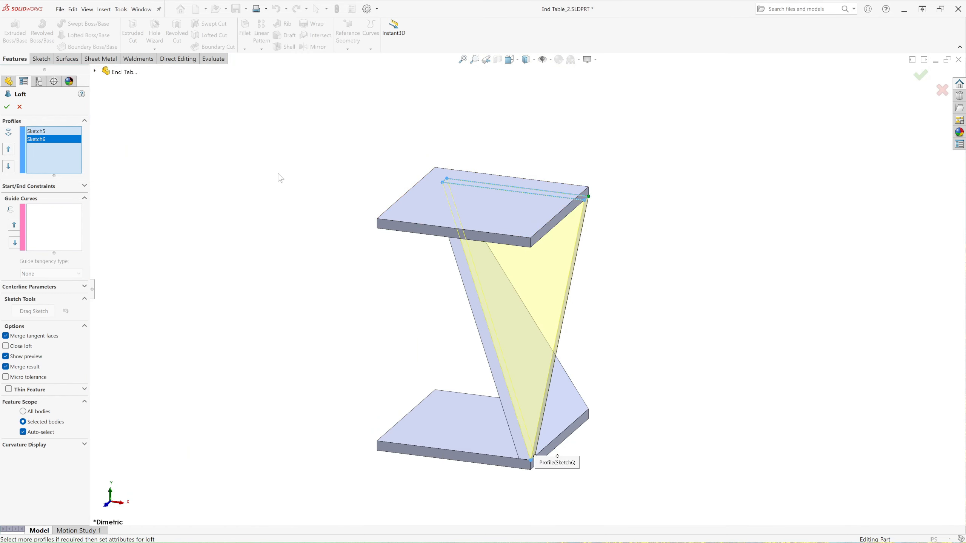
click(5, 366)
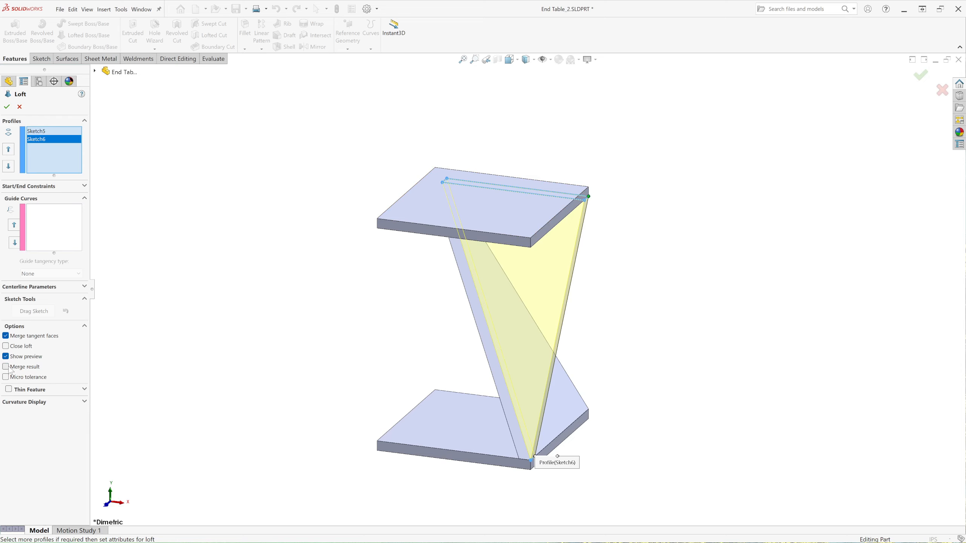
click(7, 108)
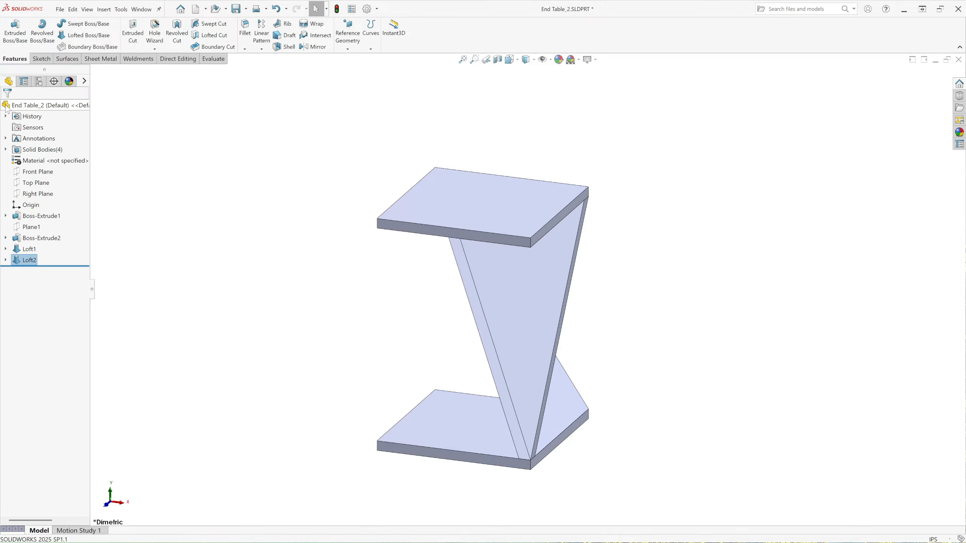
Examine where the new lofted support meets the slab's corner, restore the dimetric view and clear the selection.
scroll(590, 341, up, 3)
middle_drag(592, 336, 524, 388)
scroll(524, 323, down, 6)
scroll(534, 315, up, 6)
scroll(496, 407, down, 6)
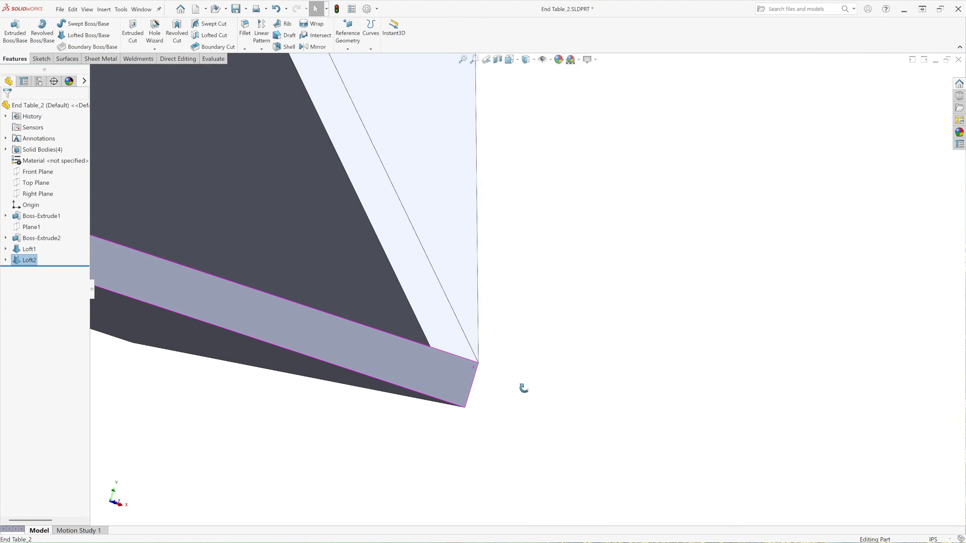
click(510, 59)
click(554, 85)
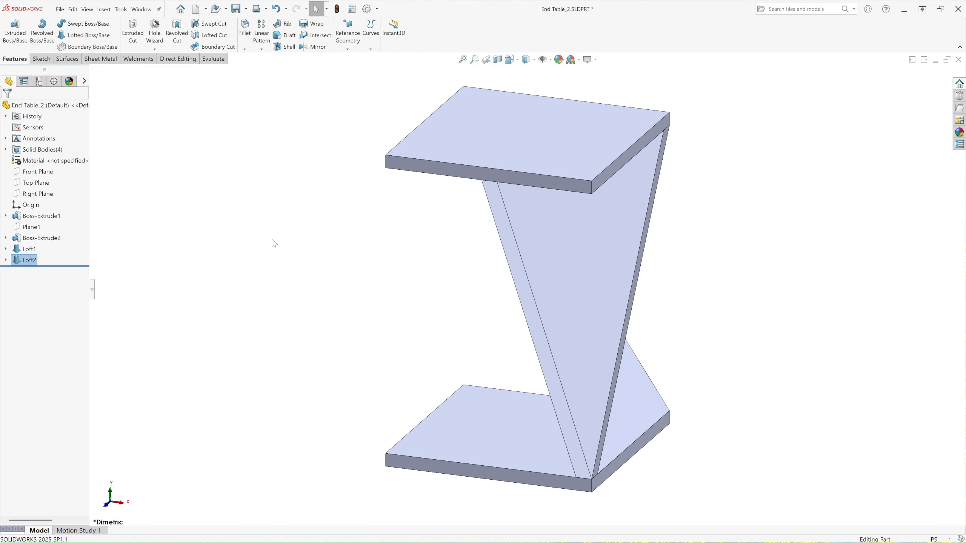
click(275, 243)
Create a reference axis at the intersection of the Front Plane and the Right Plane using the Two Planes type.
click(354, 49)
click(356, 70)
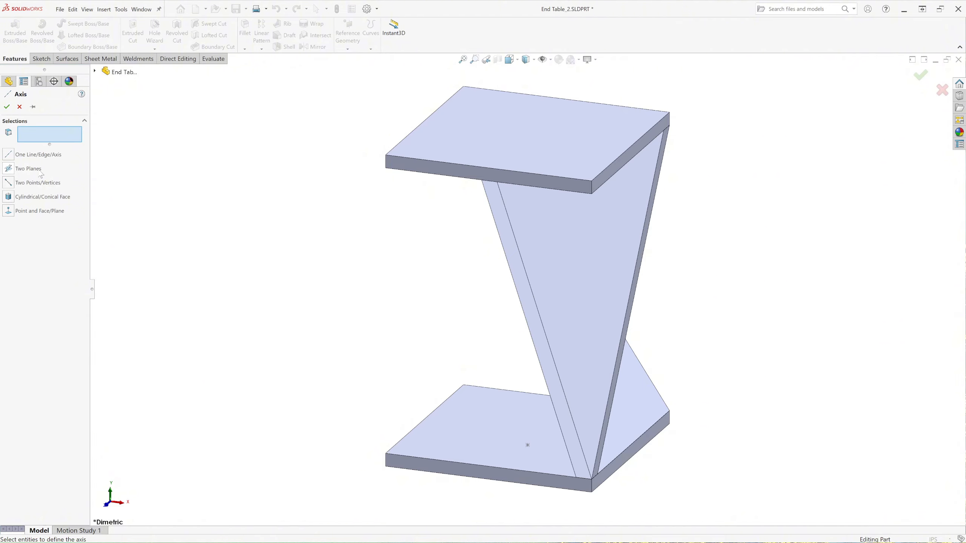
click(8, 169)
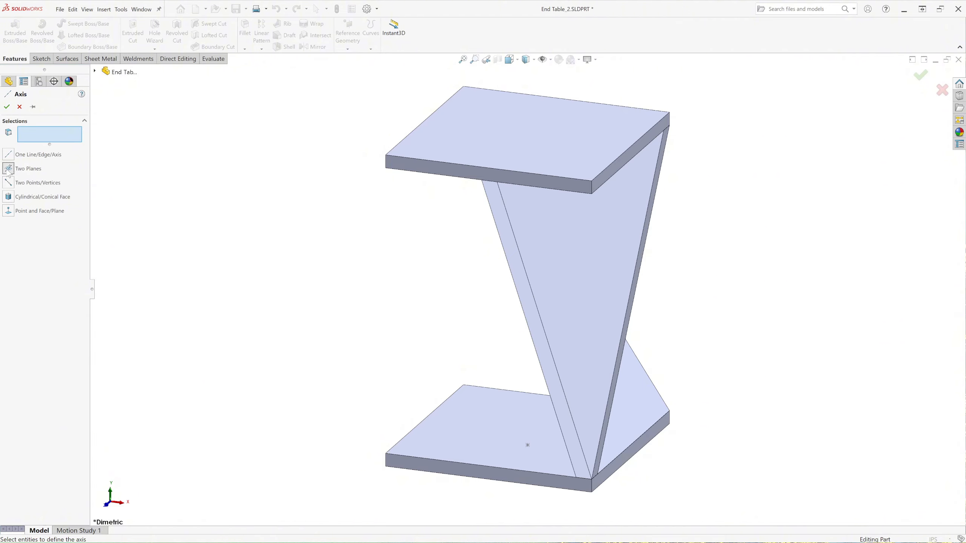
click(95, 71)
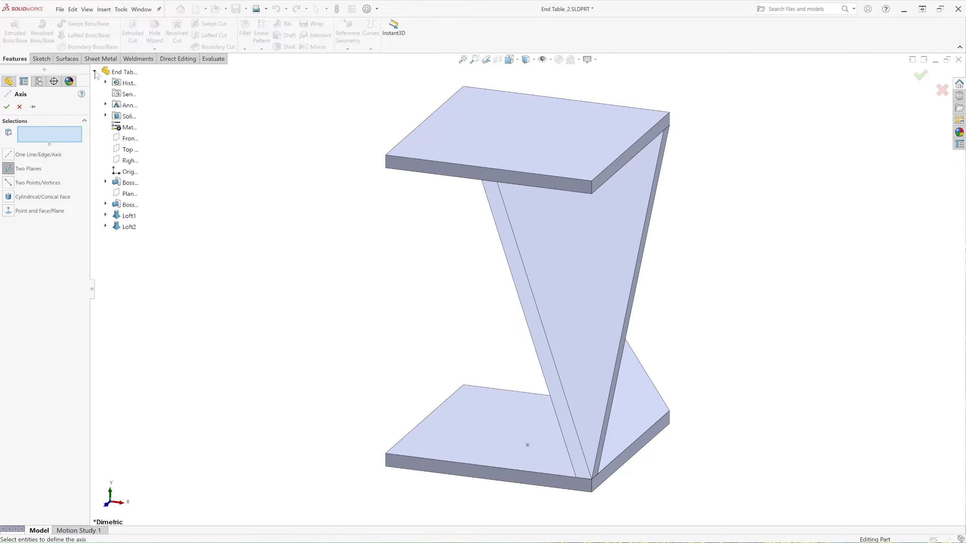
click(134, 139)
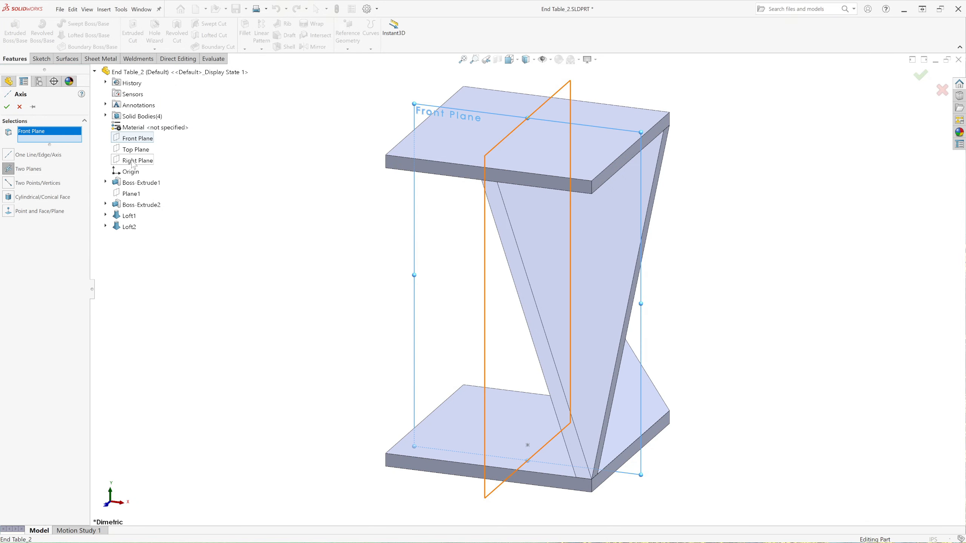
click(133, 163)
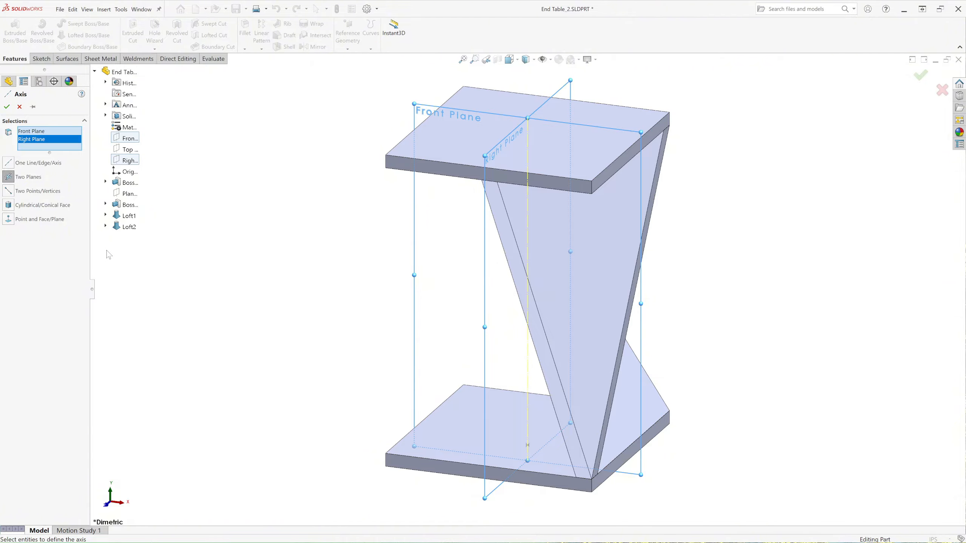
click(6, 107)
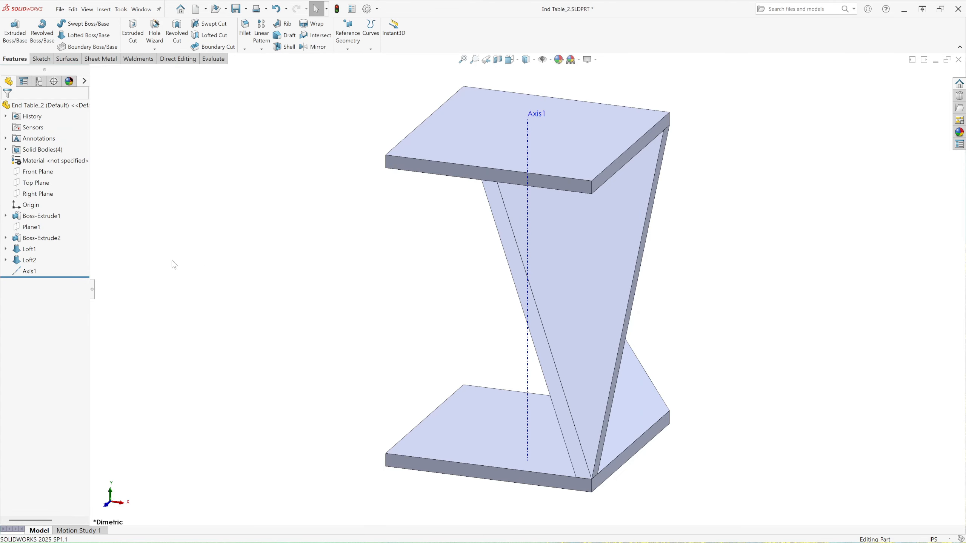
Start a circular pattern with the table's vertical central axis as its rotation reference.
click(261, 48)
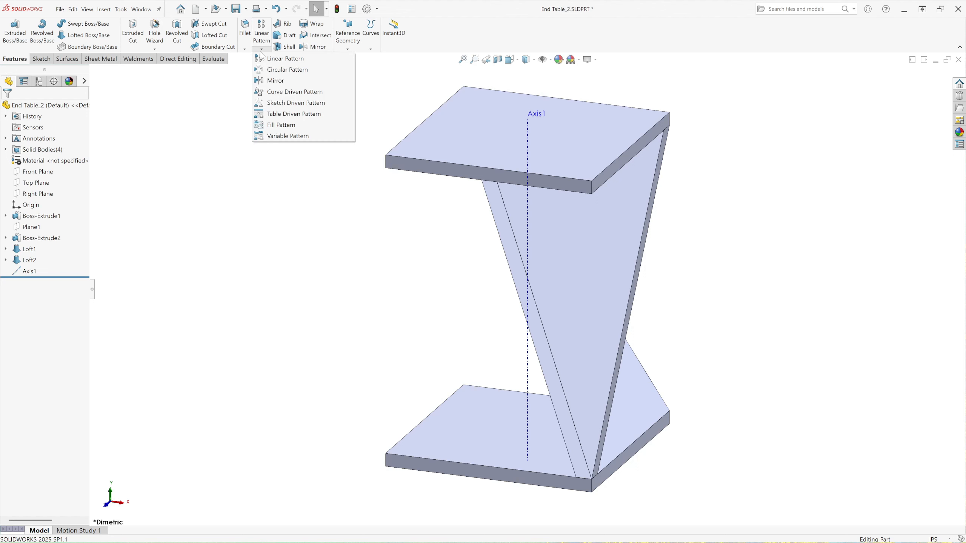
click(277, 71)
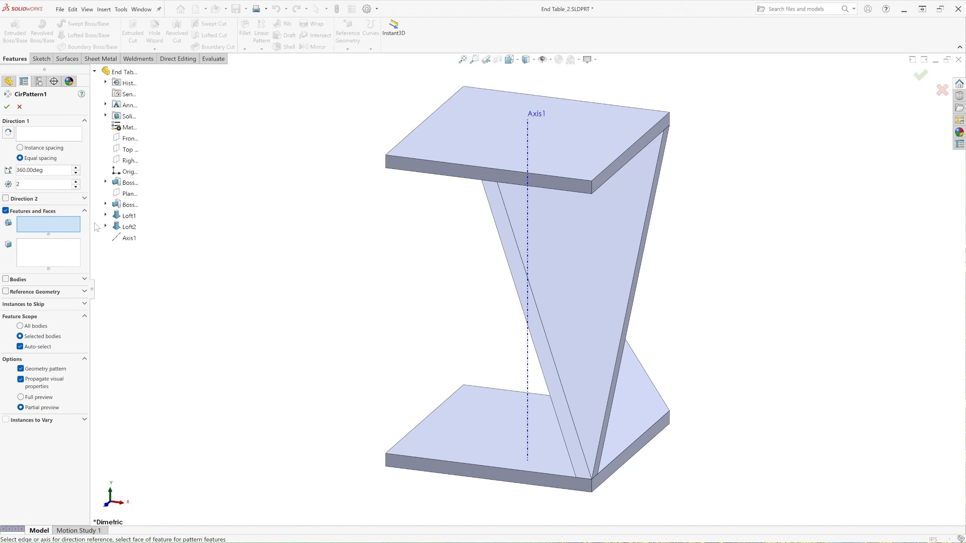
click(38, 135)
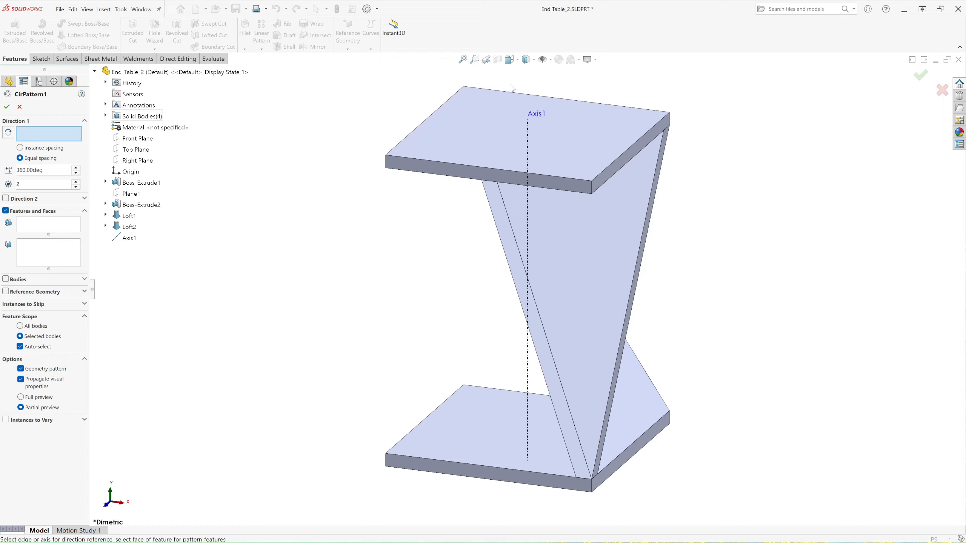
click(529, 139)
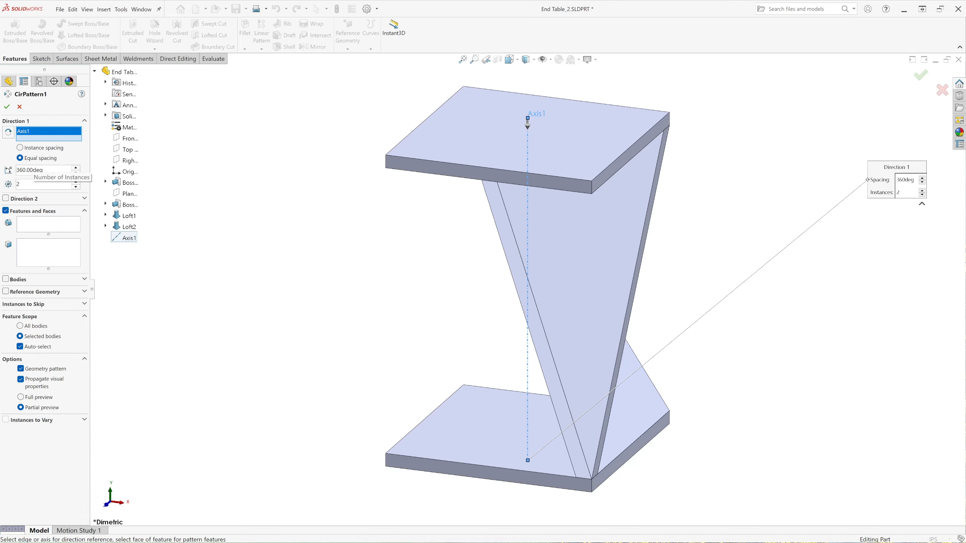
Pattern the two lofted support bodies instead of features, with 2 equally spaced instances over 360 degrees.
click(7, 212)
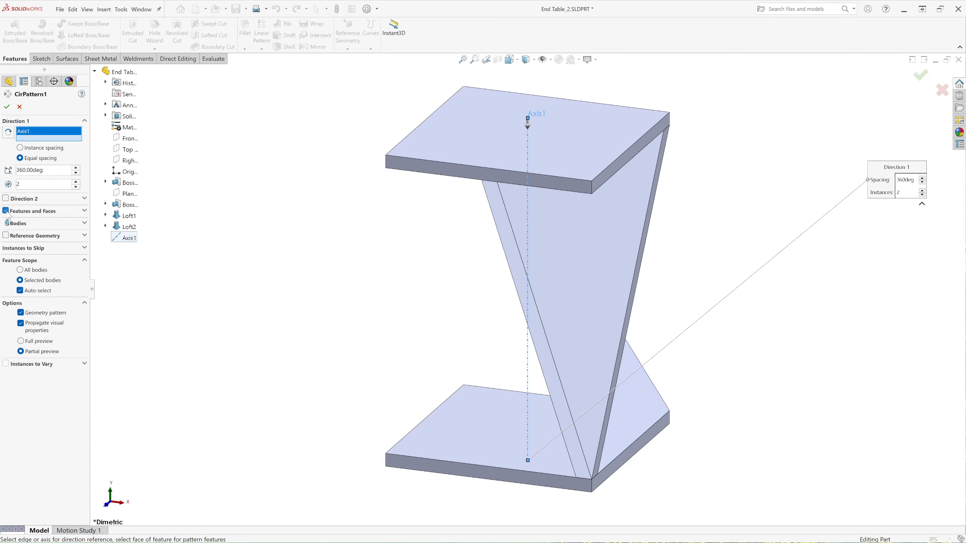
click(6, 224)
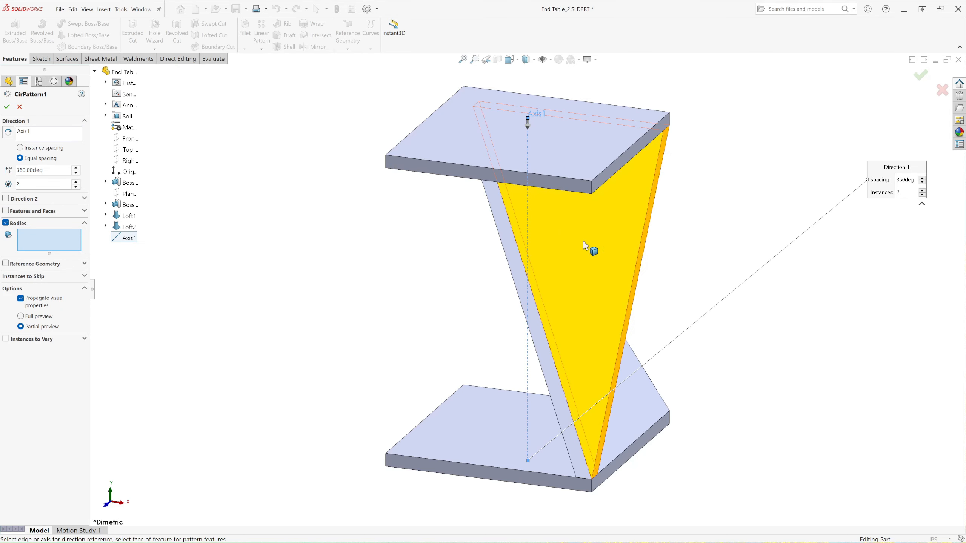
click(614, 262)
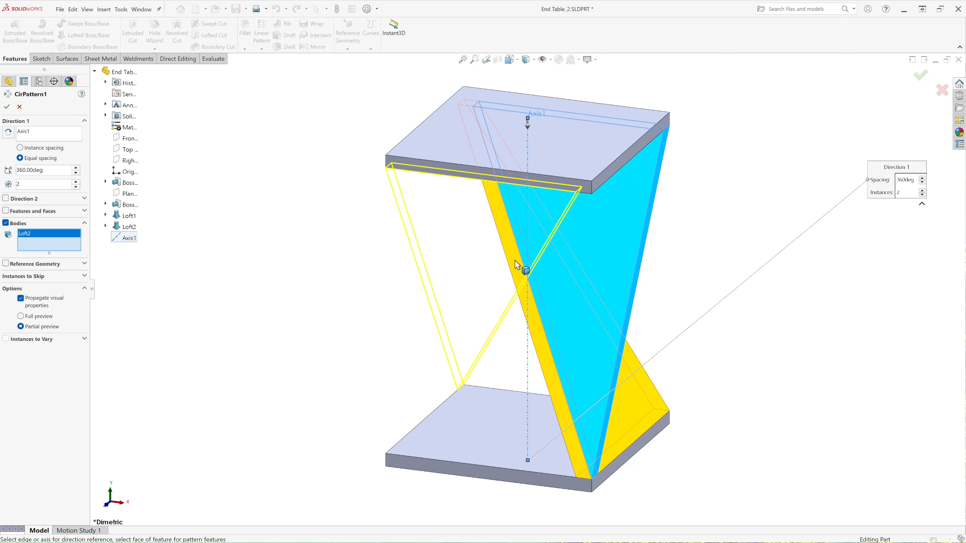
click(537, 337)
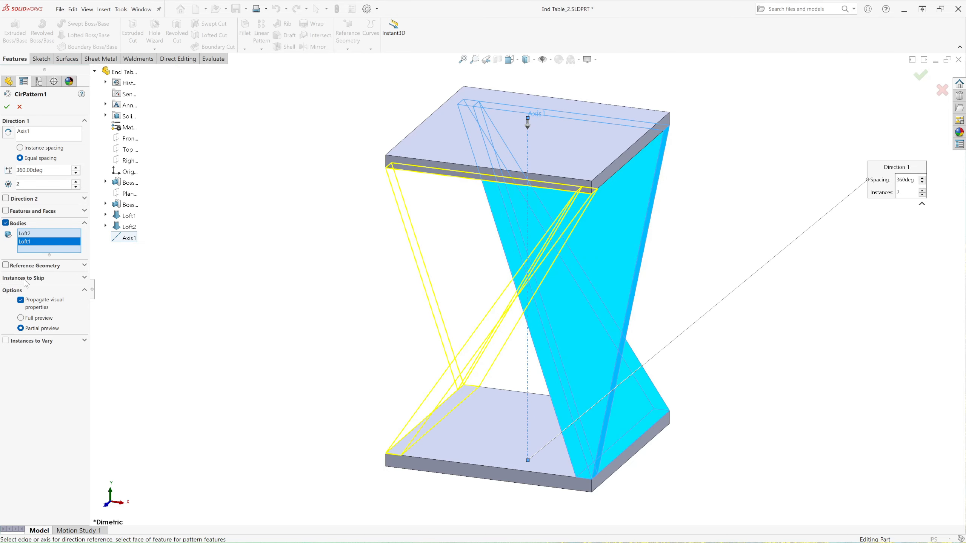
click(7, 107)
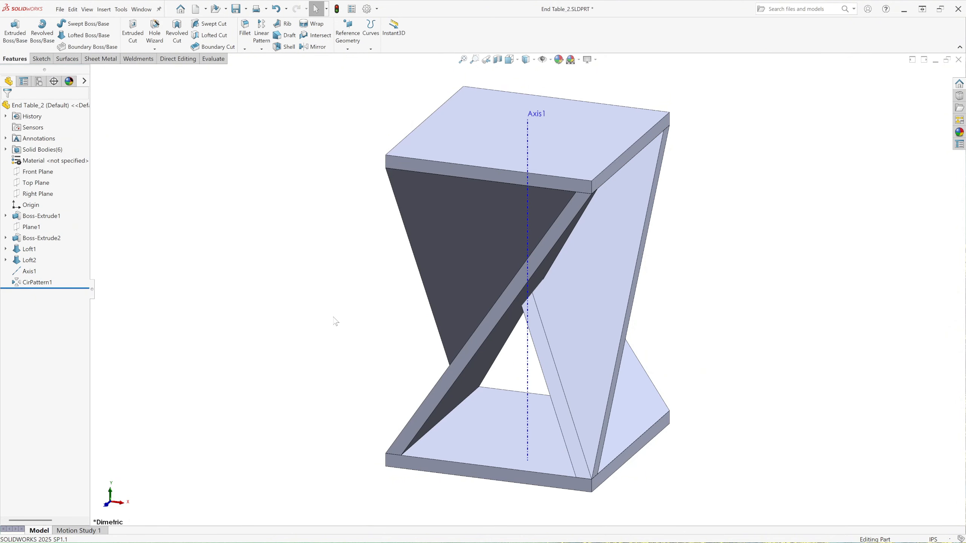
Hide the central reference axis and fit the whole table in view.
click(528, 152)
click(556, 135)
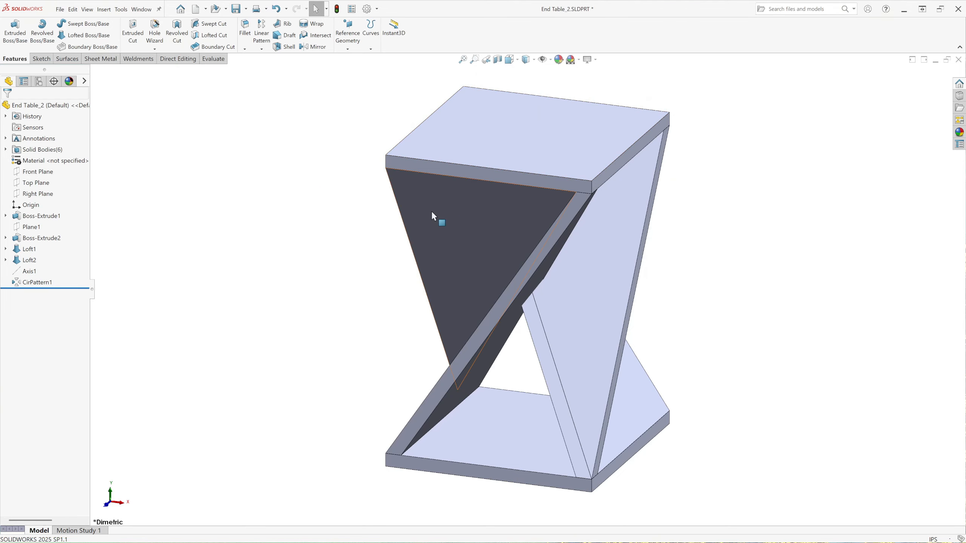
key(f)
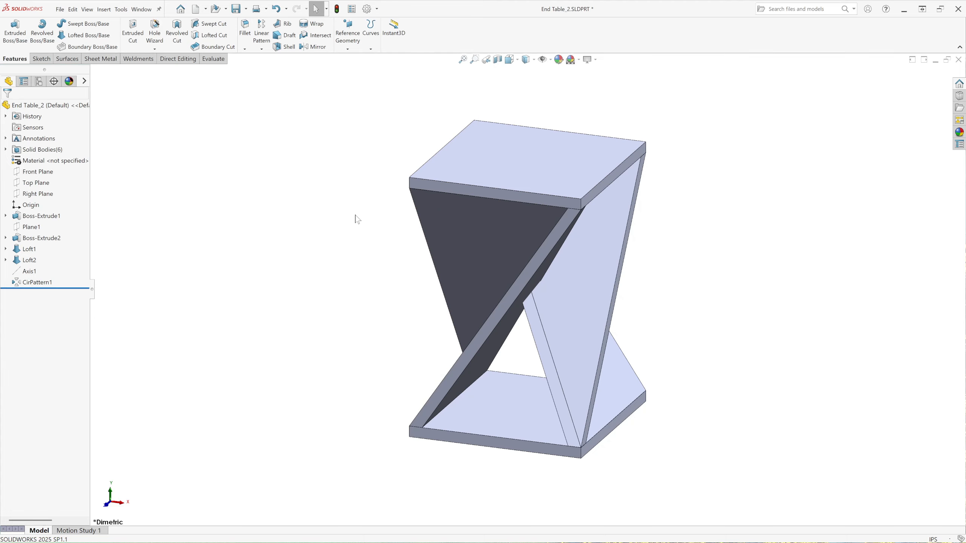
Start an Indent feature in Cut mode and choose the first patterned support, CirPattern1[1], as the target body.
scroll(556, 280, down, 2)
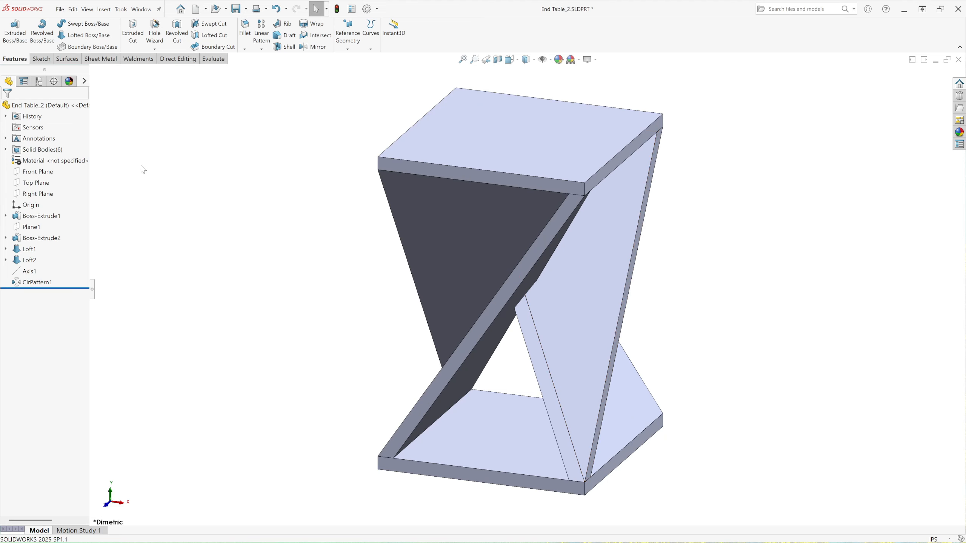
click(104, 10)
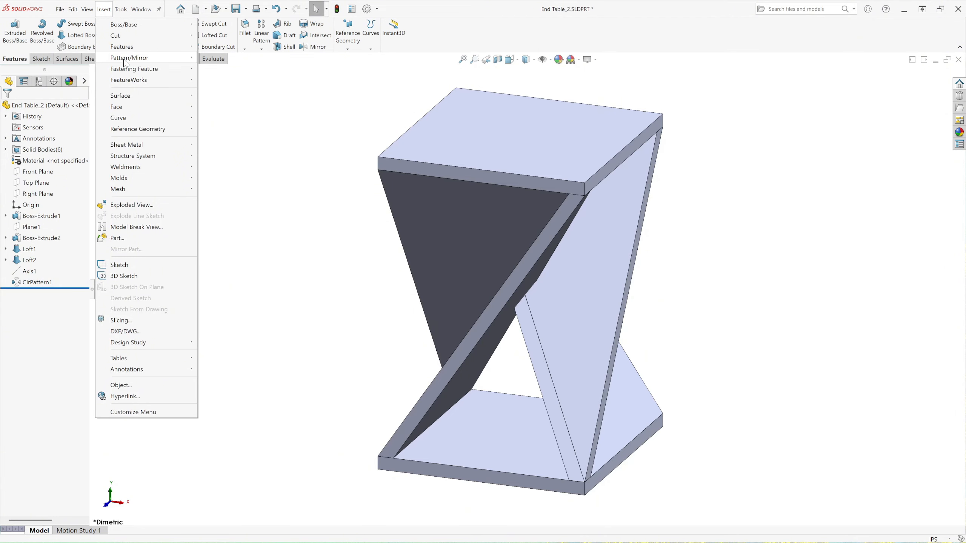
mouse_move(132, 47)
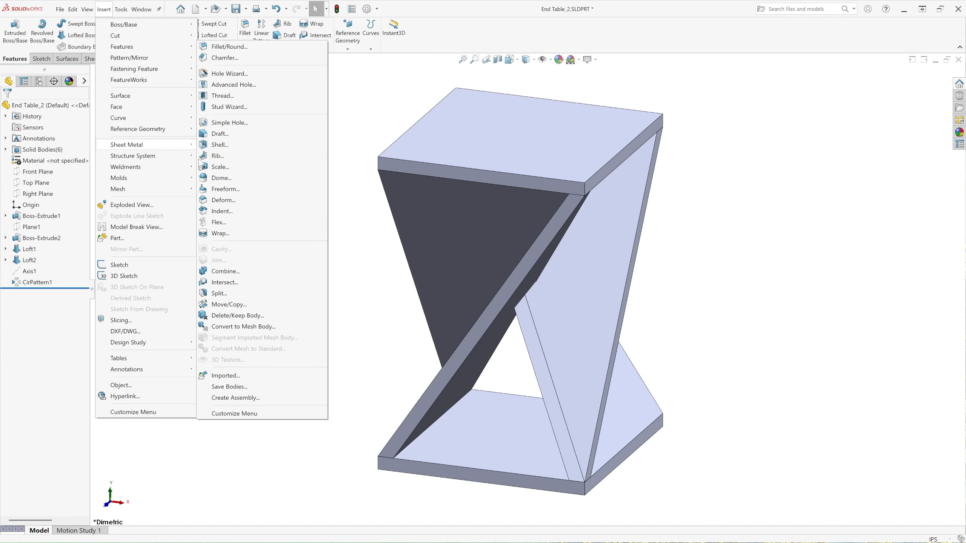
click(209, 211)
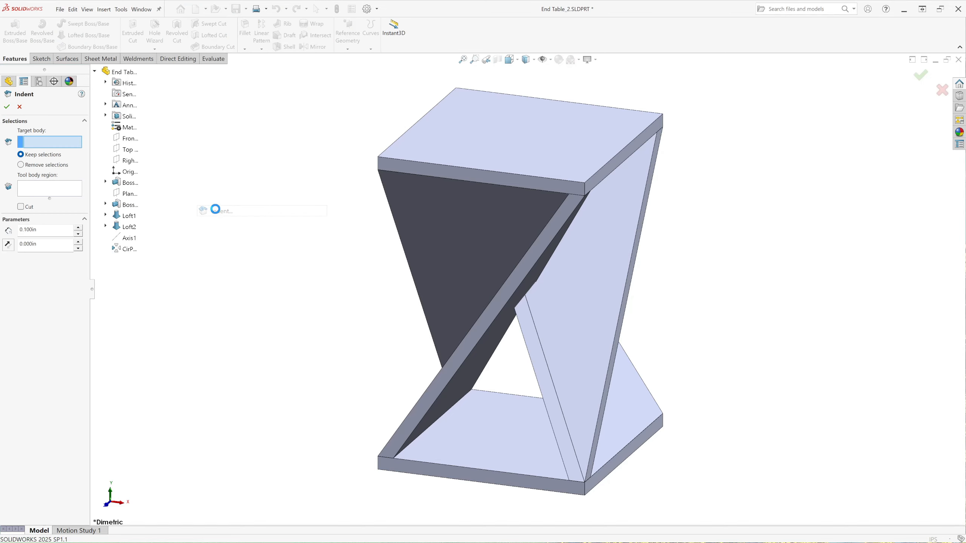
click(21, 207)
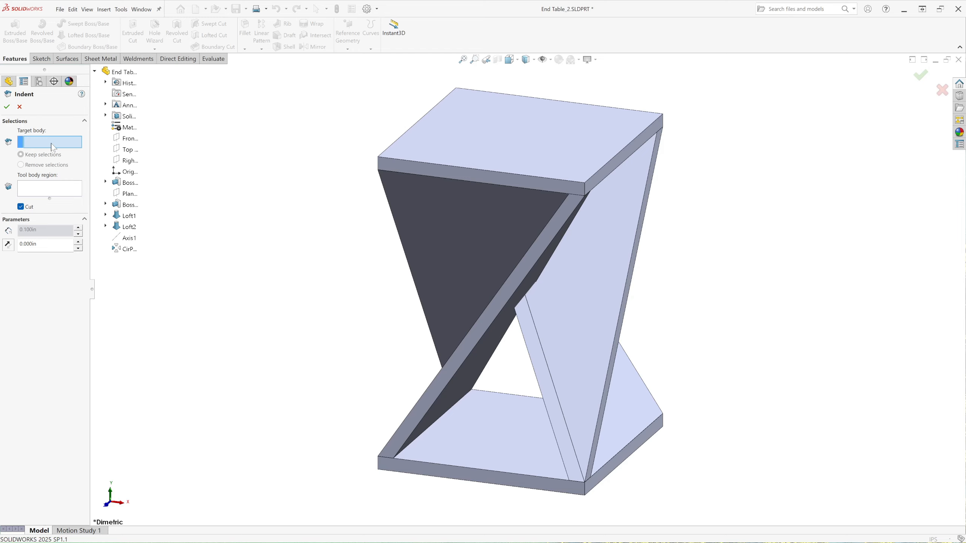
middle_drag(631, 327, 545, 341)
middle_drag(547, 344, 574, 347)
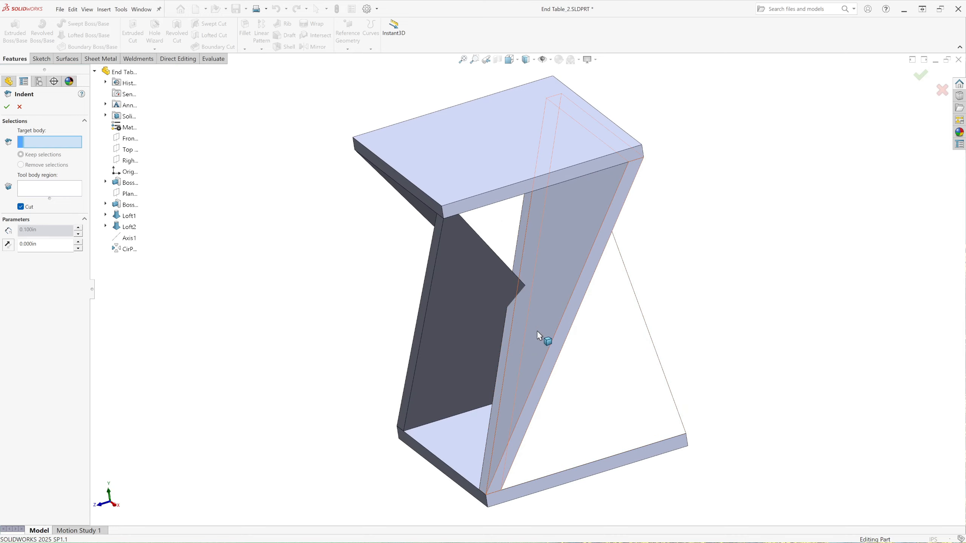
scroll(537, 330, down, 3)
scroll(537, 326, up, 2)
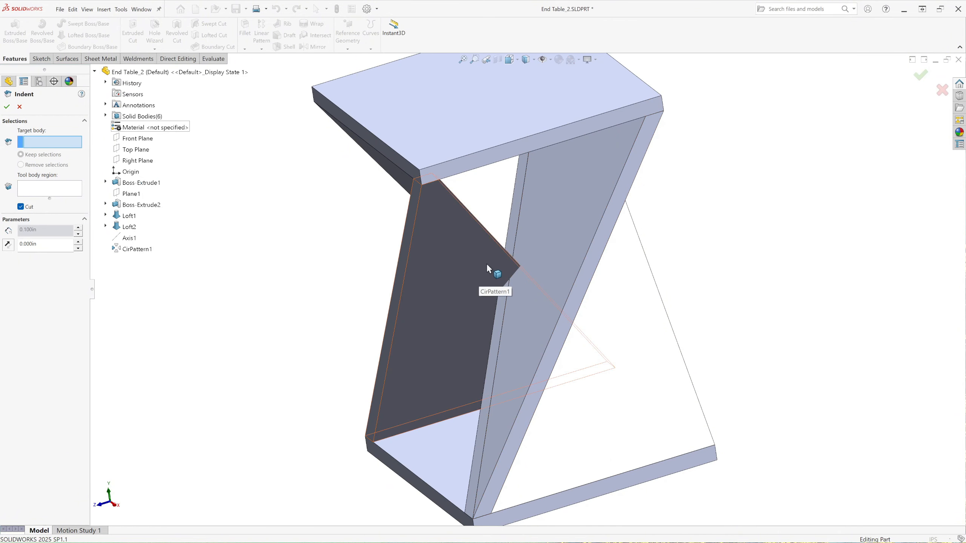
middle_drag(486, 264, 476, 288)
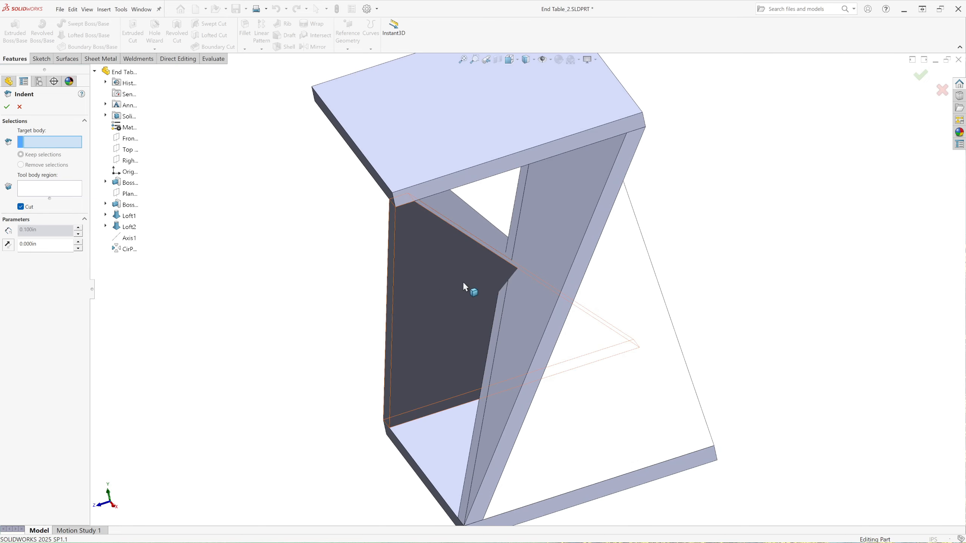
click(463, 285)
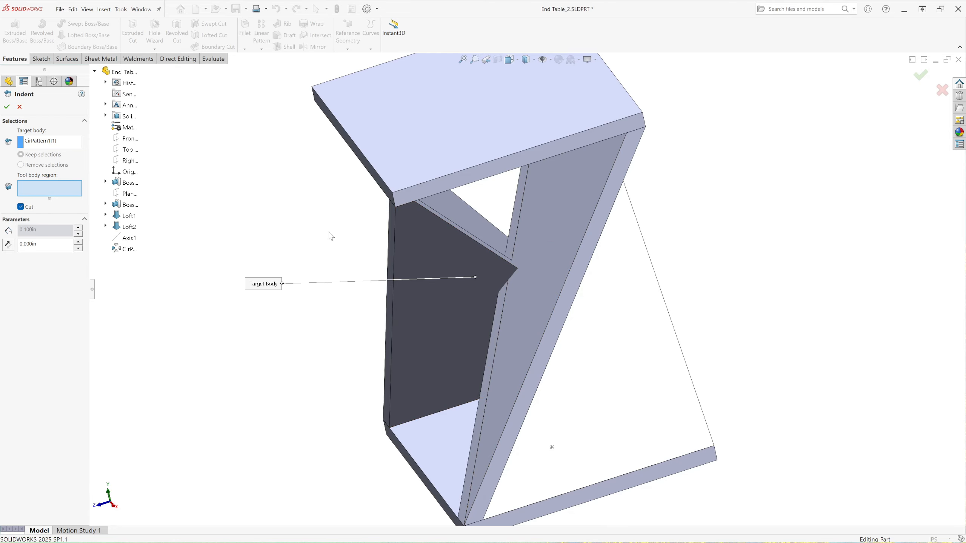
Cut the target support with the two original lofted supports as tool body regions, using 0.000 in clearance.
click(556, 250)
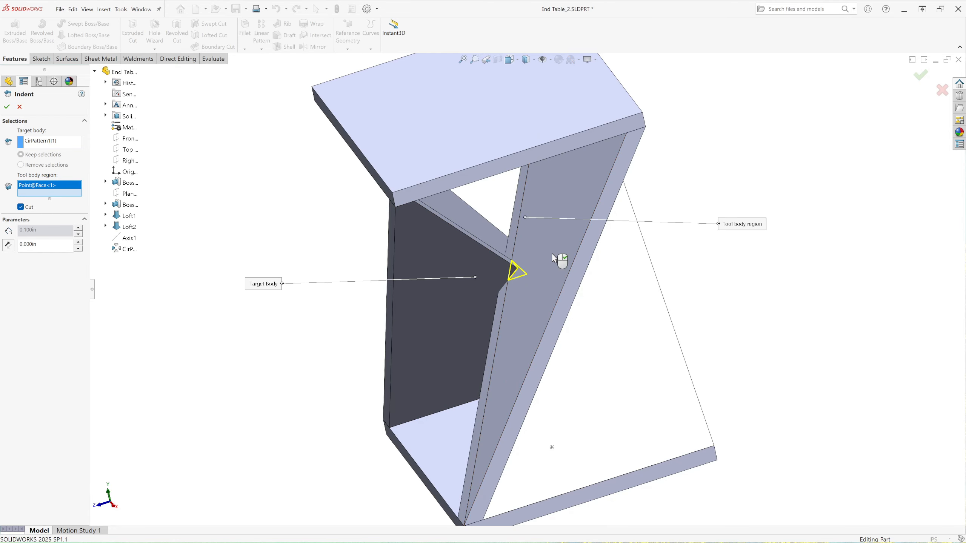
click(517, 227)
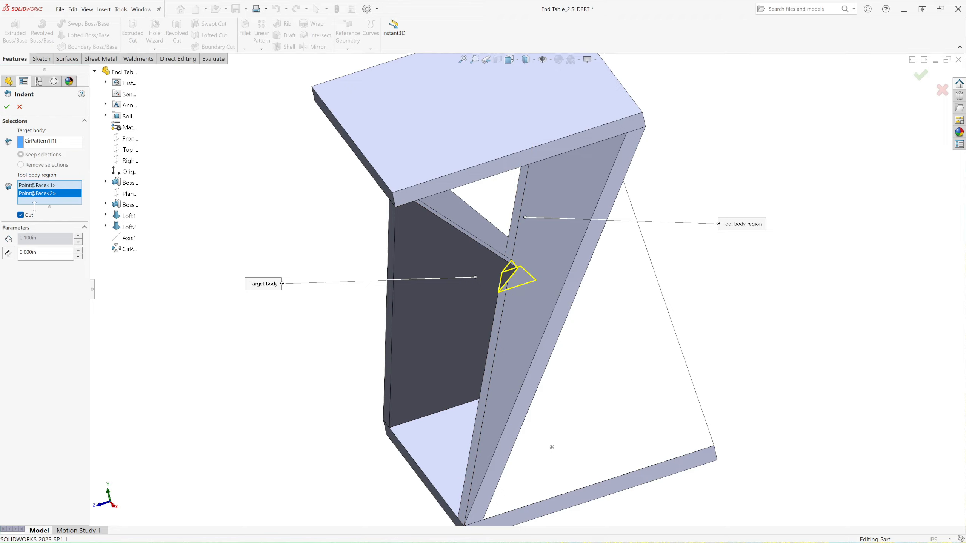
click(7, 107)
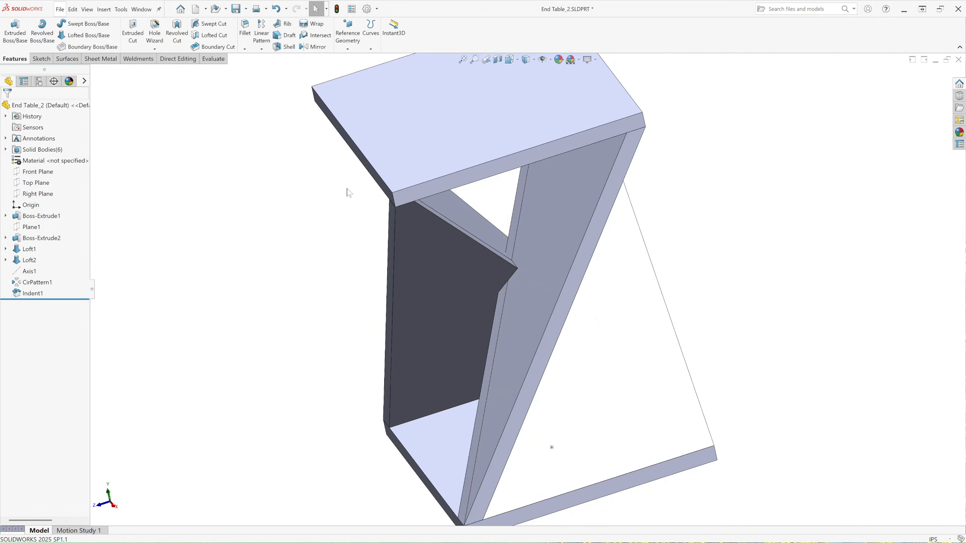
Cut the second patterned support, CirPattern1[2], with another Indent in Cut mode, using the crossing Loft1 support as the tool body region.
click(104, 9)
mouse_move(111, 49)
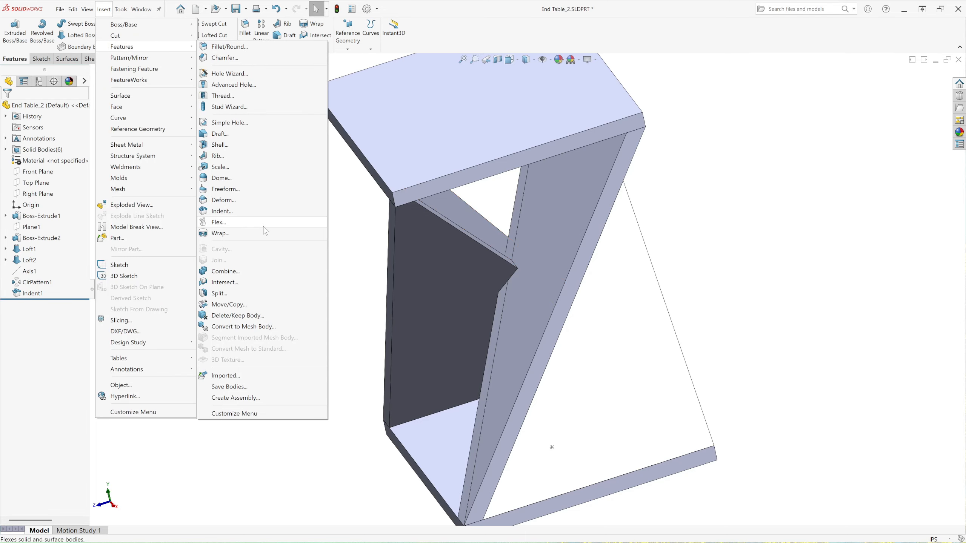
click(224, 212)
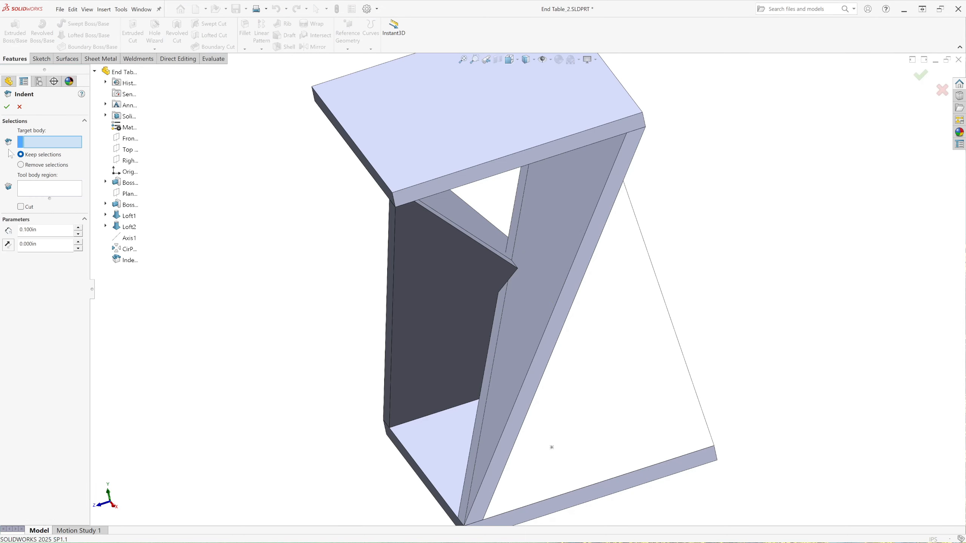
click(461, 209)
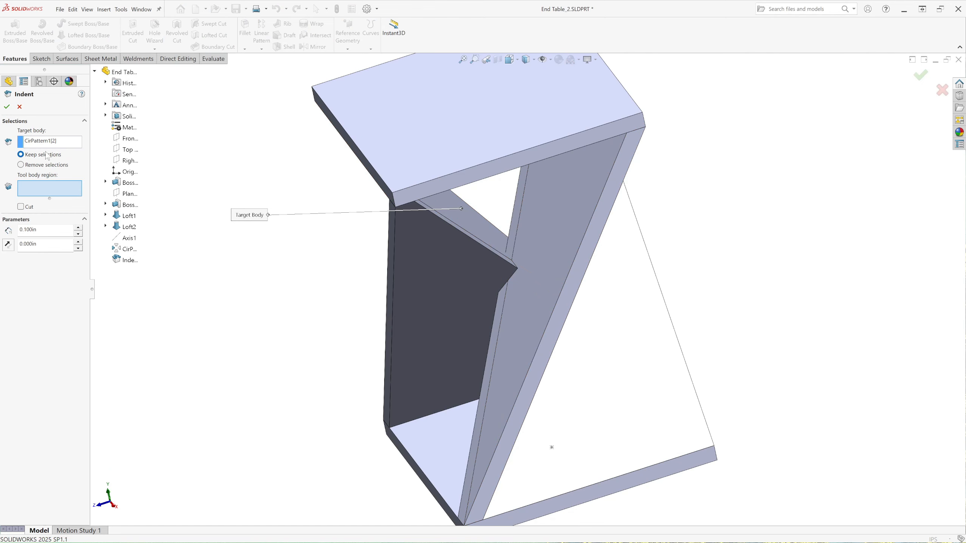
click(21, 207)
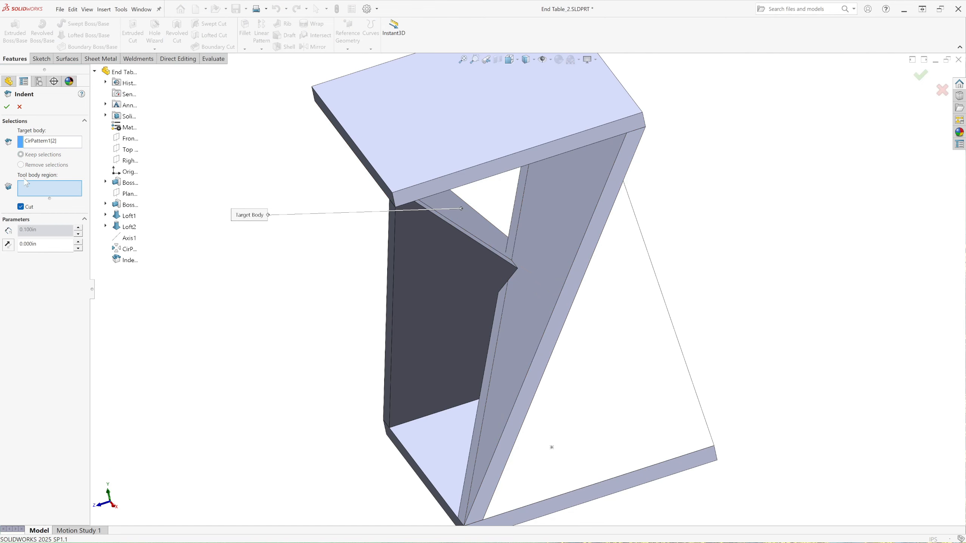
click(512, 233)
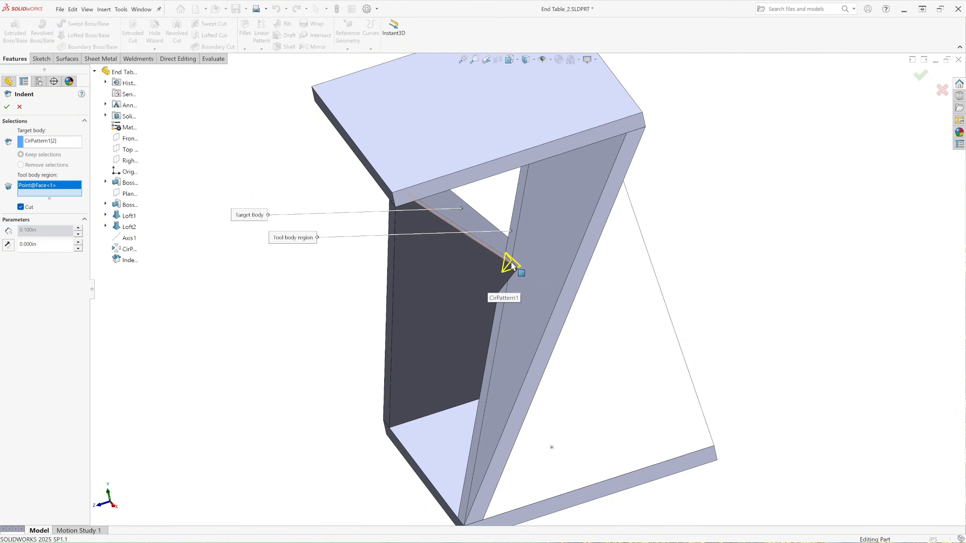
click(6, 108)
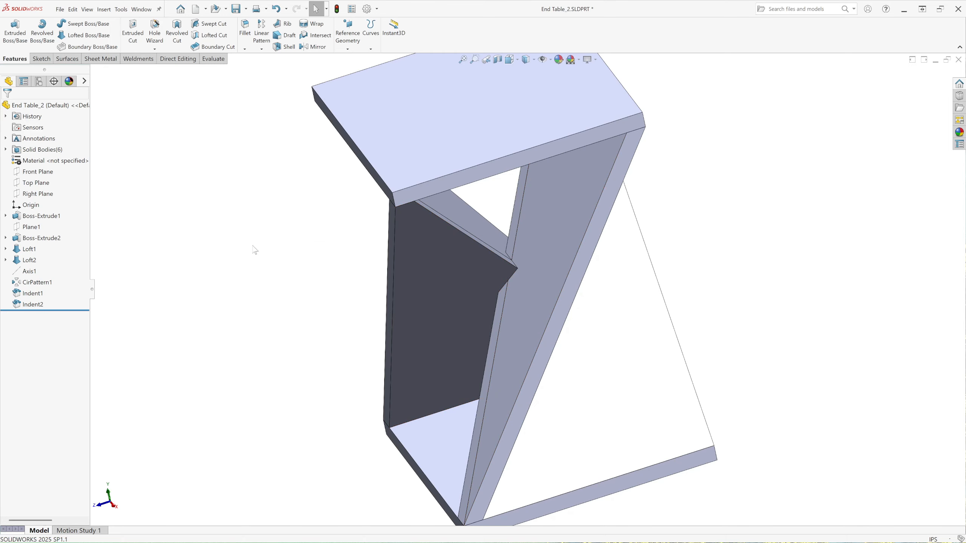
Hide the two original lofted supports and inspect the notches cut into the patterned supports.
click(535, 242)
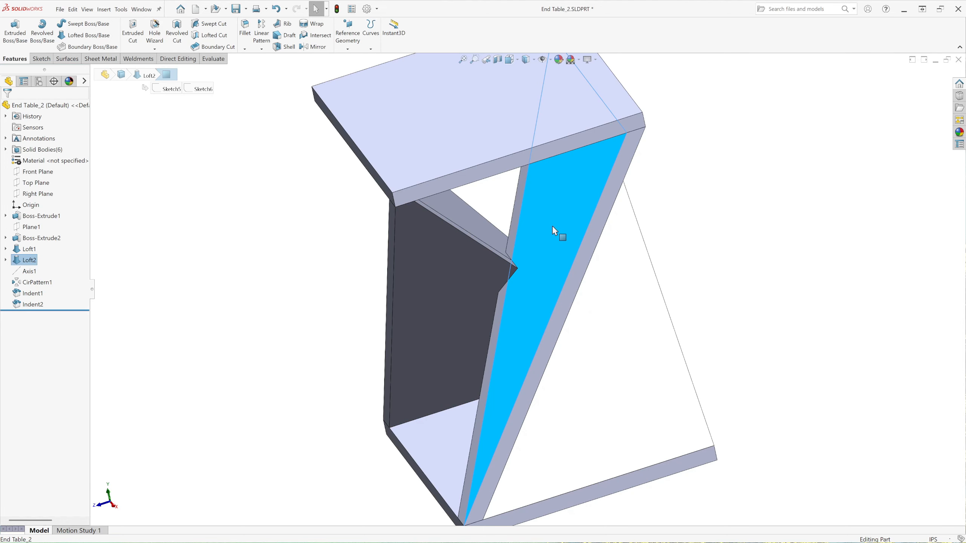
click(592, 210)
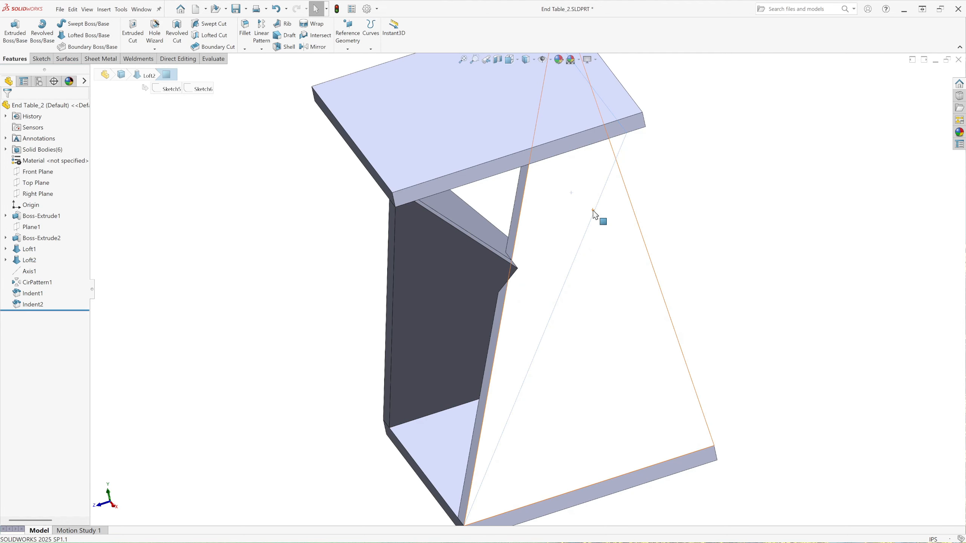
click(608, 303)
click(646, 286)
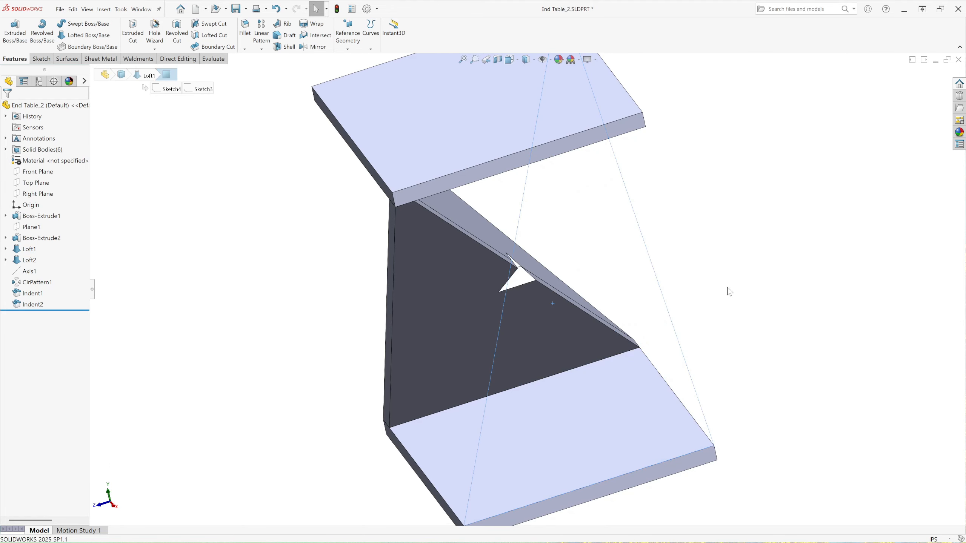
middle_drag(726, 286, 513, 315)
scroll(511, 286, up, 5)
key(f)
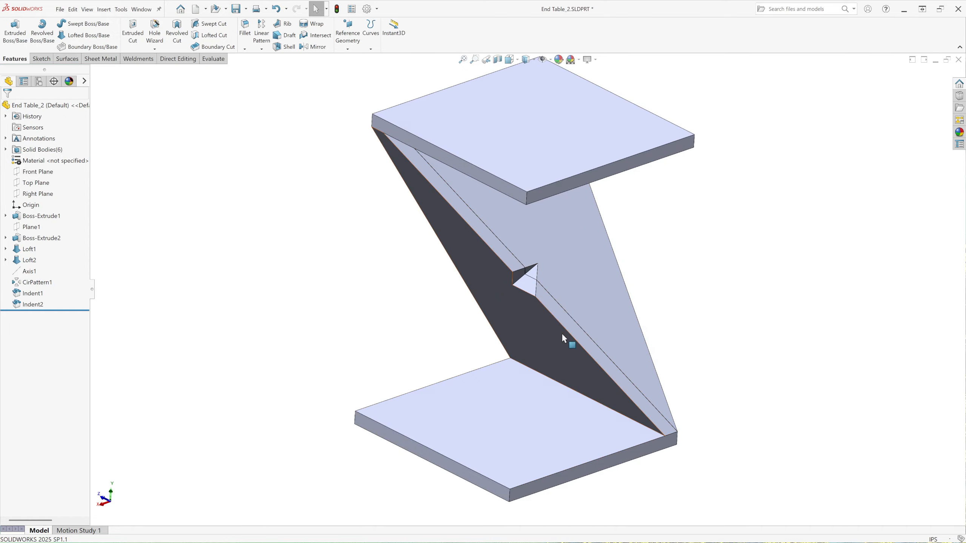
middle_drag(563, 333, 653, 343)
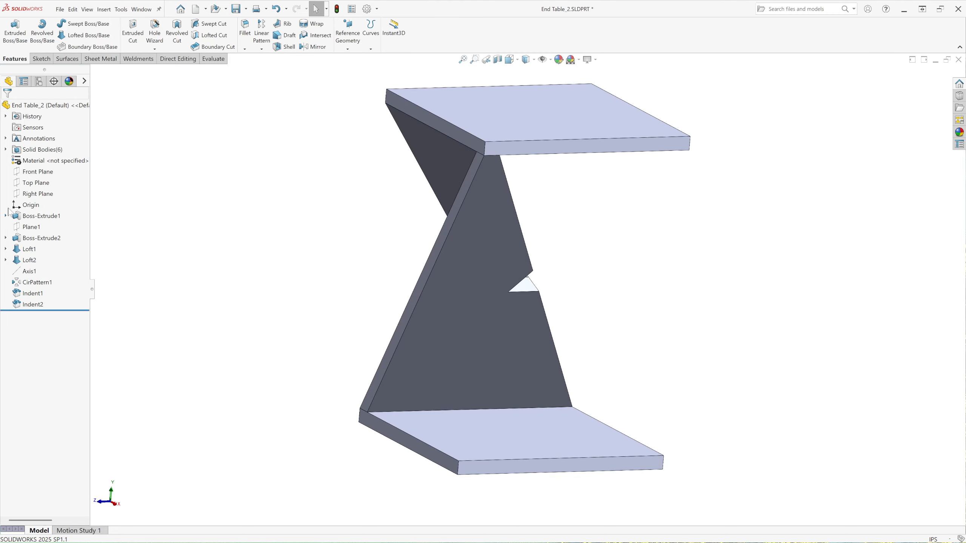
Show the hidden Loft1 and Loft2 solid bodies again and return the table to the dimetric view.
double_click(38, 150)
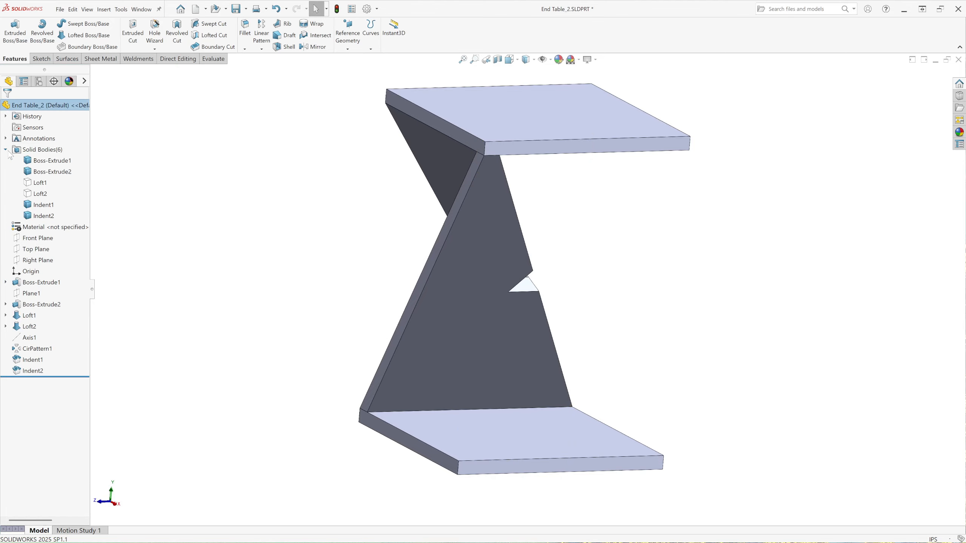
click(40, 183)
click(49, 174)
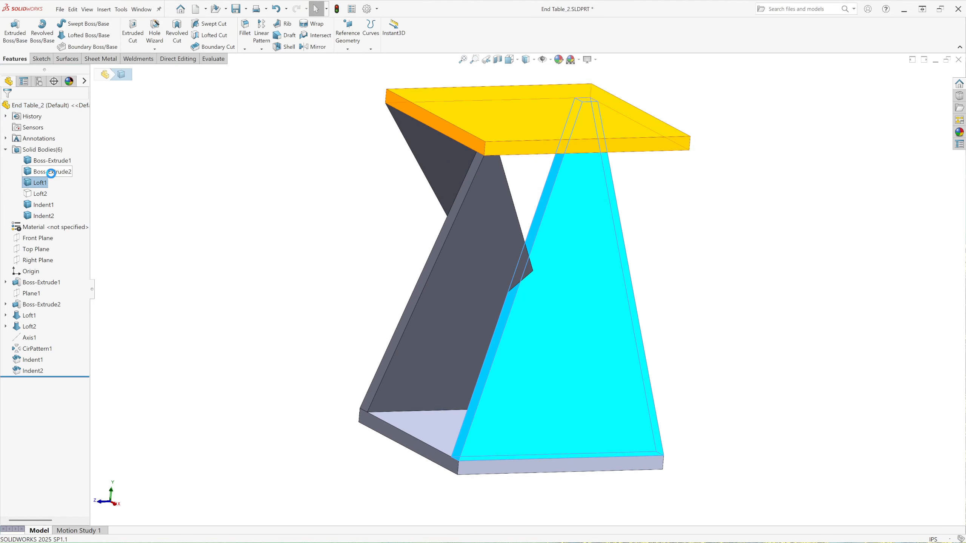
click(302, 295)
middle_drag(297, 292, 271, 315)
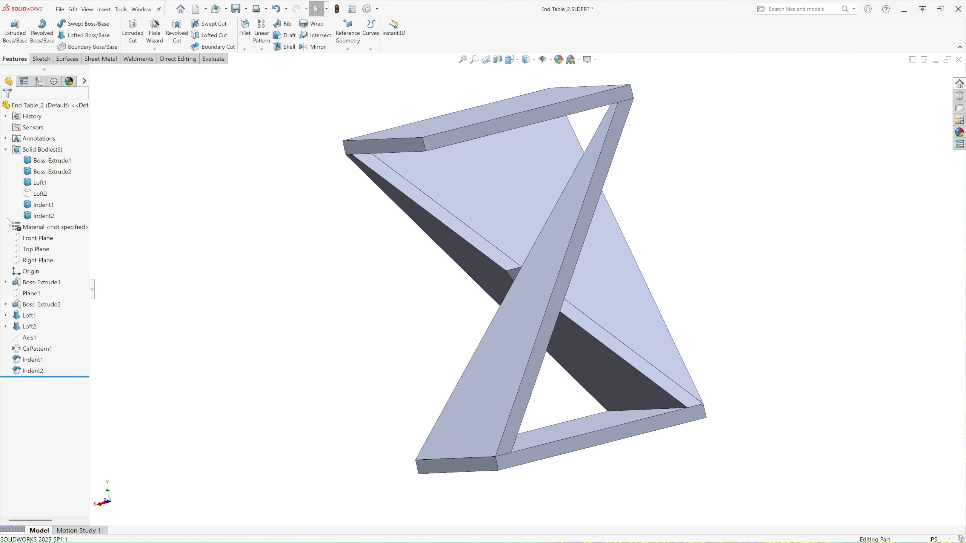
click(41, 194)
click(46, 187)
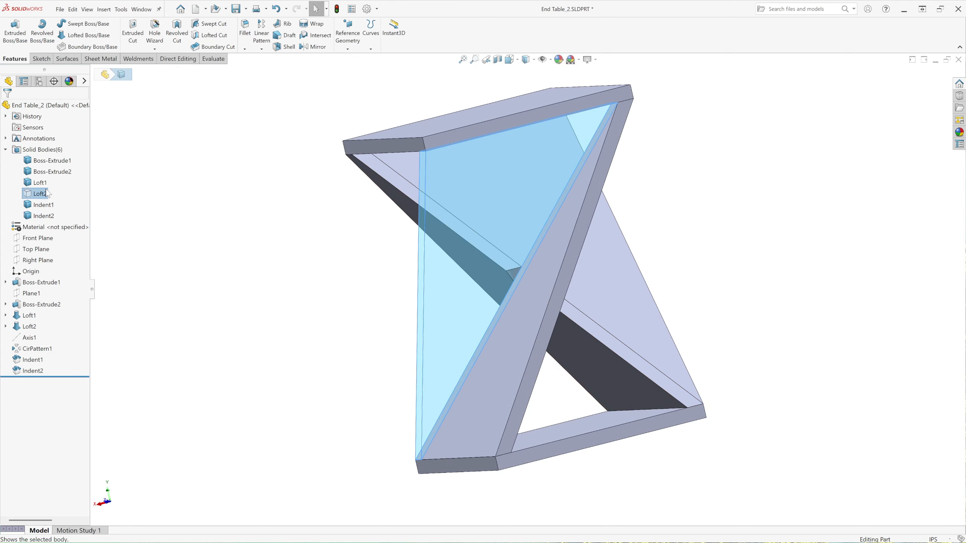
click(287, 395)
middle_drag(287, 395, 439, 394)
click(511, 60)
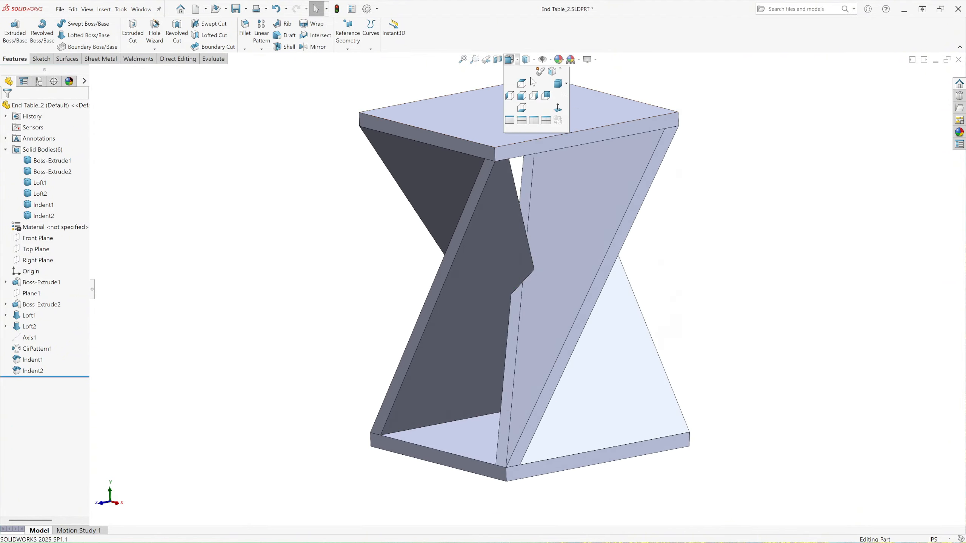
click(559, 85)
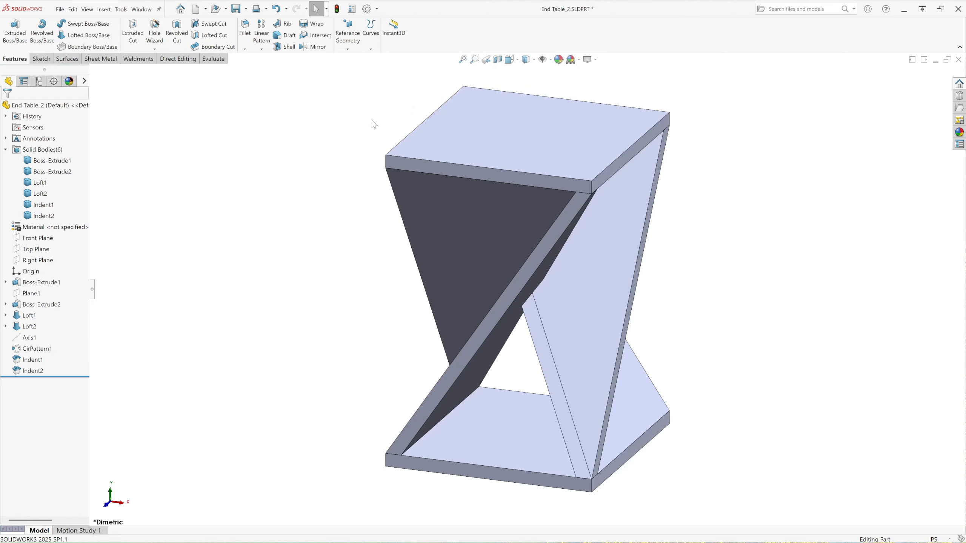
click(6, 150)
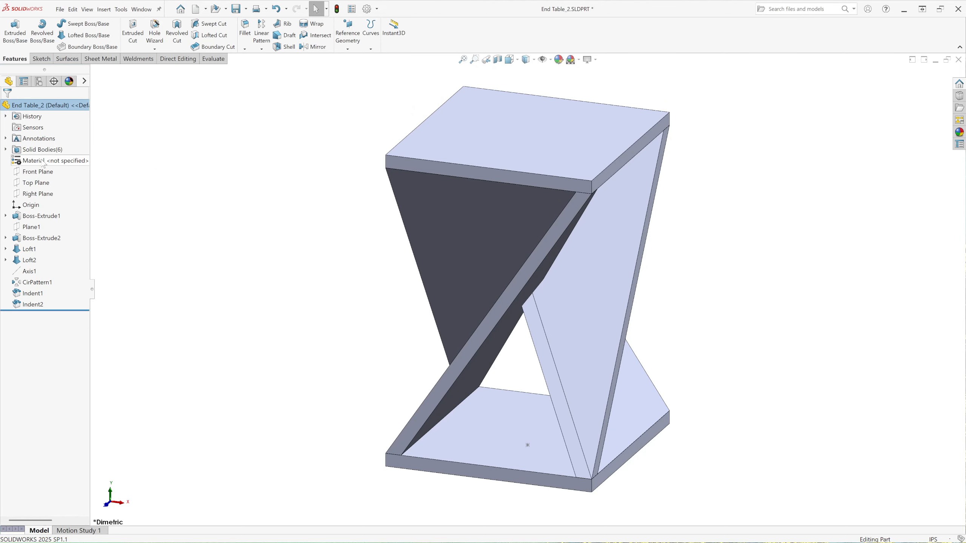
Assign the Beech material from the Woods category of SOLIDWORKS Materials to the whole table part.
click(69, 164)
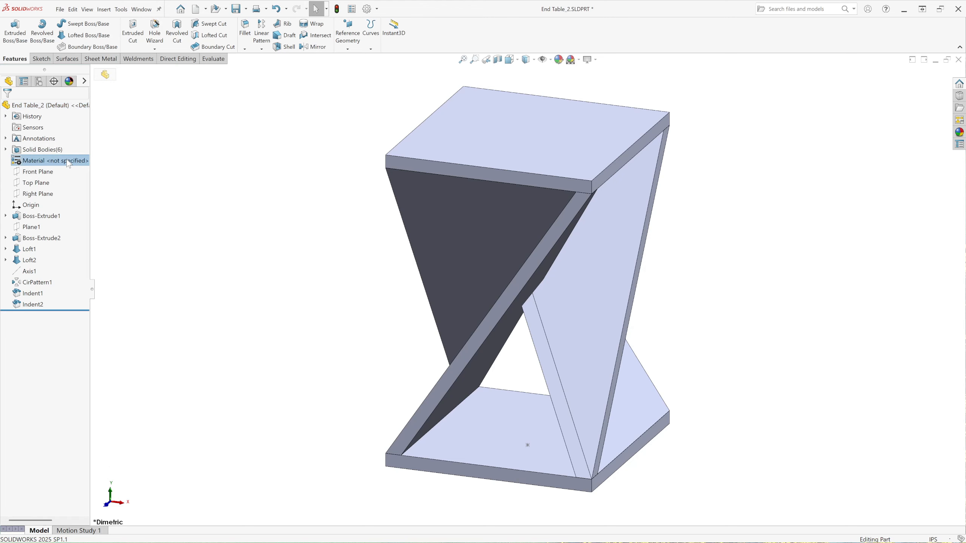
right_click(69, 164)
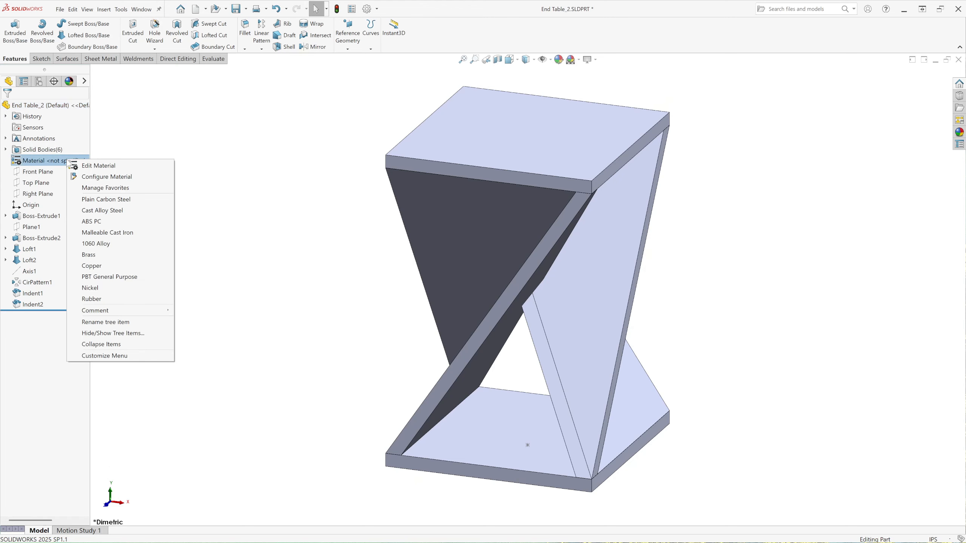
click(108, 166)
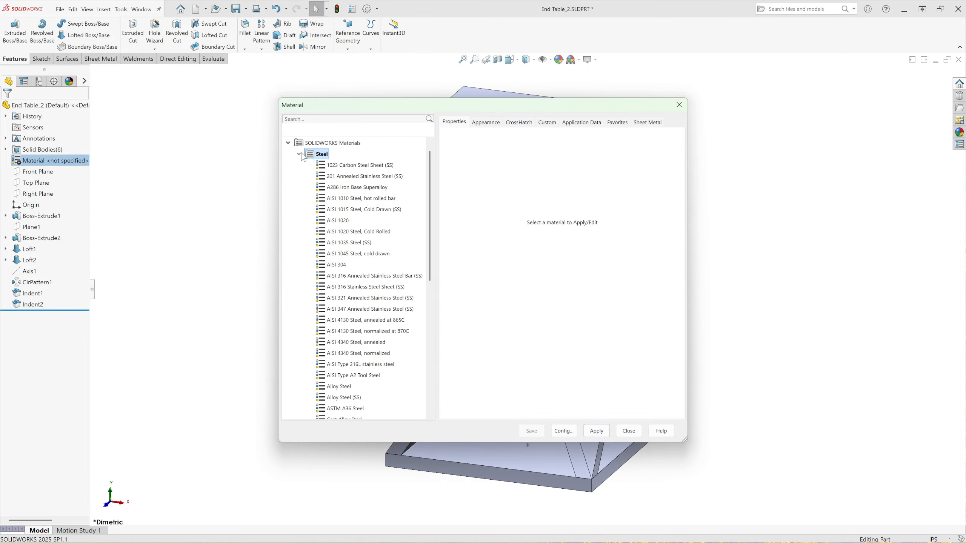
click(299, 154)
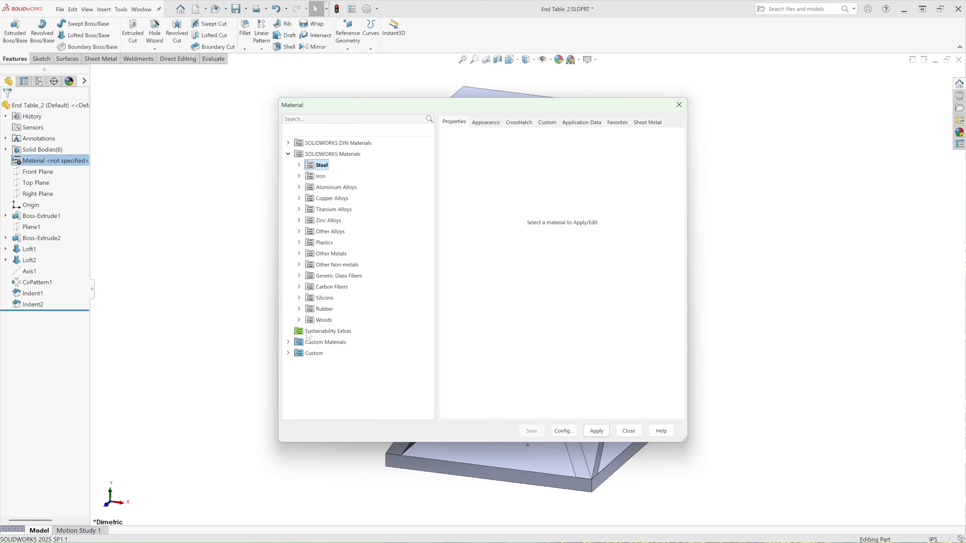
click(300, 320)
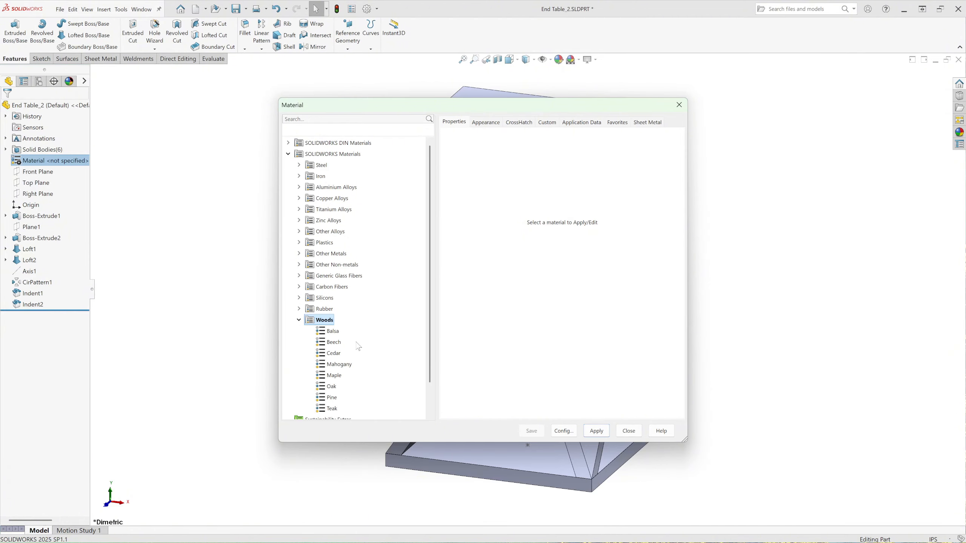
scroll(359, 347, down, 1)
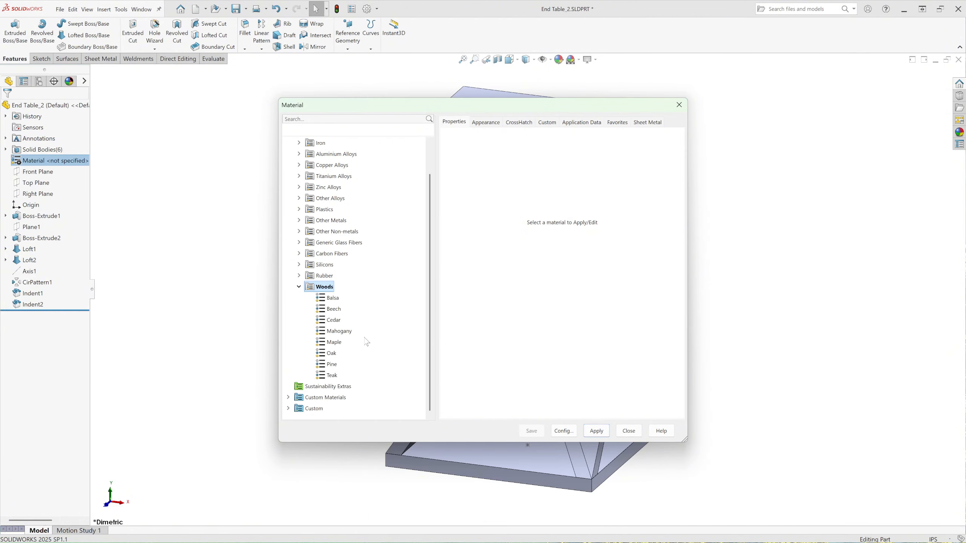
click(334, 310)
click(598, 436)
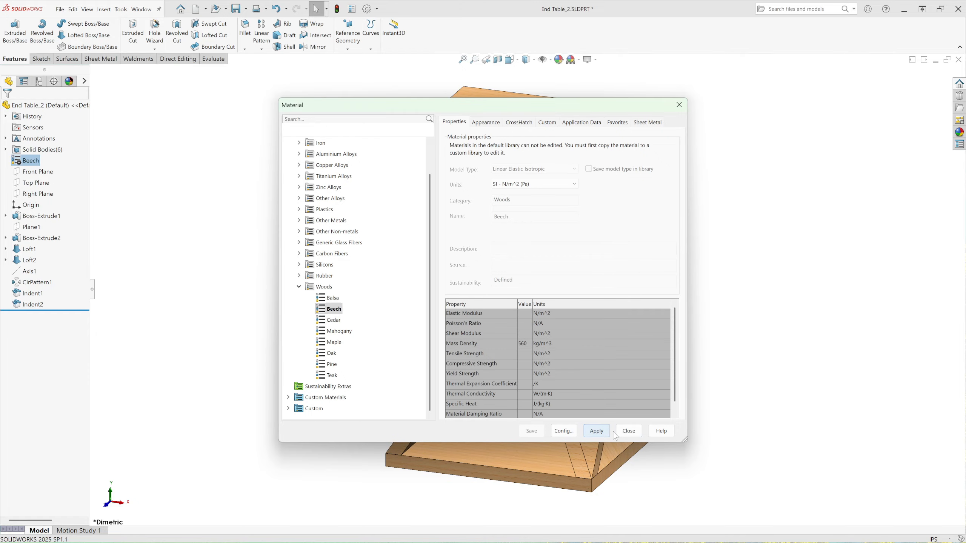
click(629, 432)
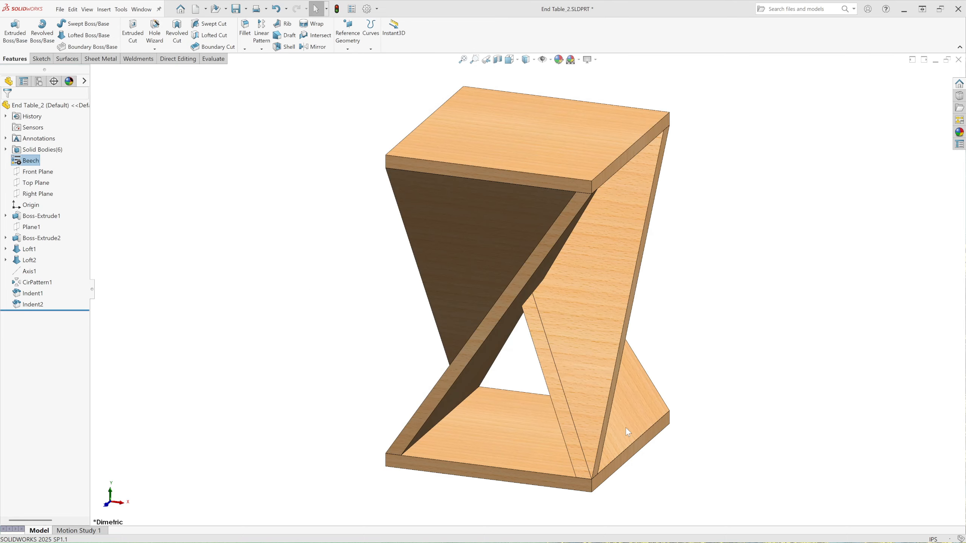
Examine the finished table from the top, front and right and by orbiting around it, ending in the dimetric view.
click(519, 65)
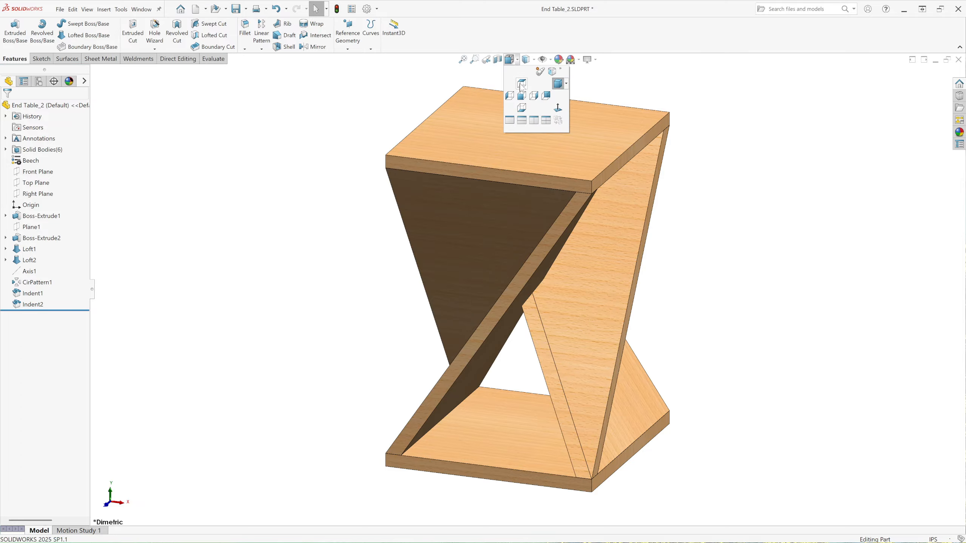
click(519, 83)
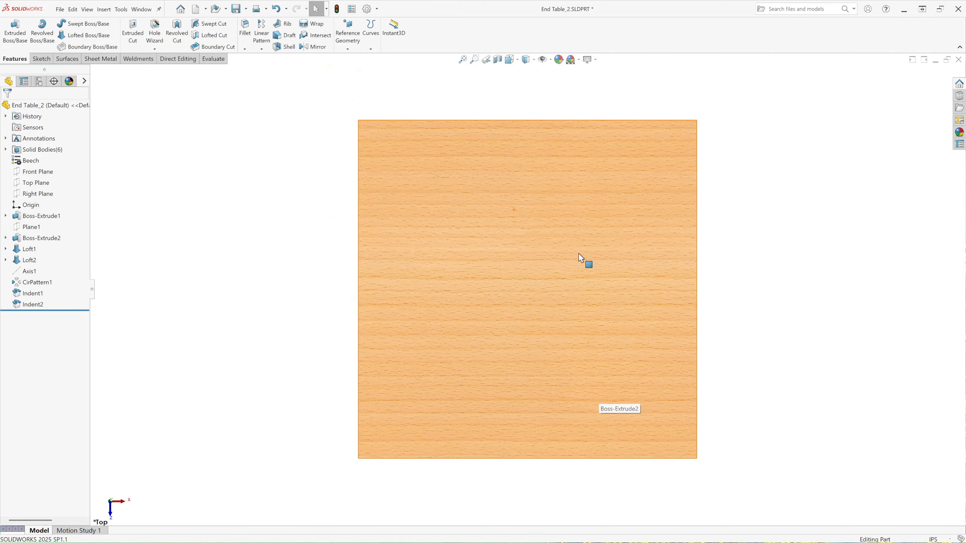
click(517, 63)
click(521, 96)
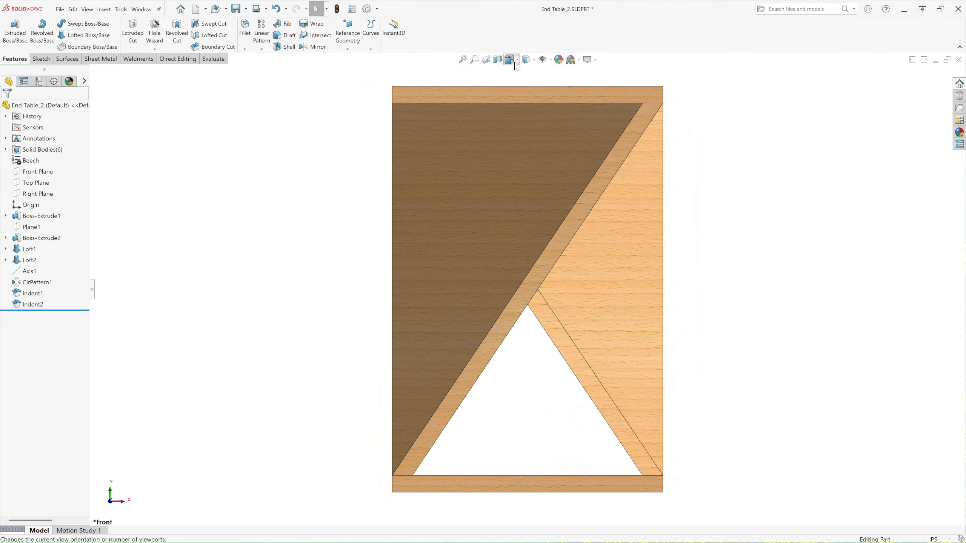
click(514, 61)
click(534, 96)
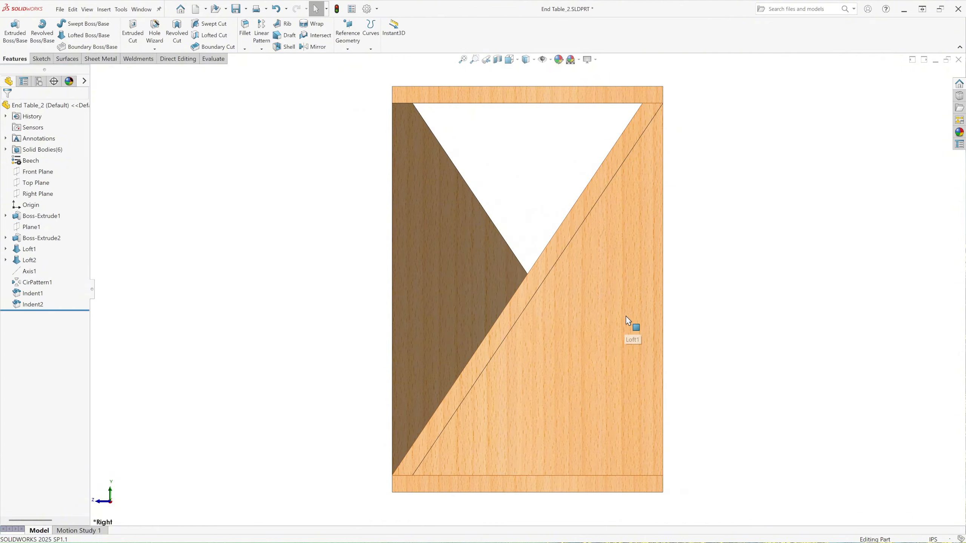
middle_drag(644, 313, 155, 345)
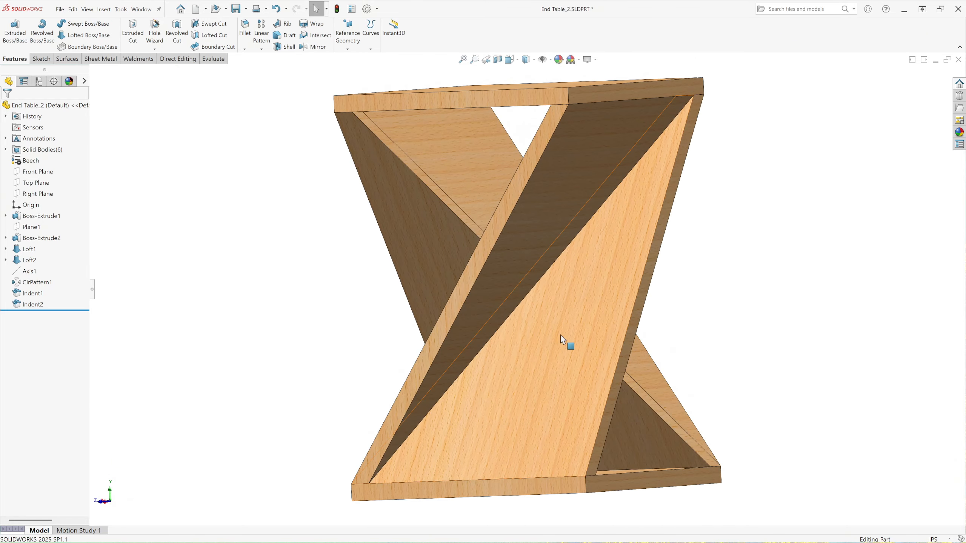
middle_drag(567, 341, 654, 370)
click(509, 58)
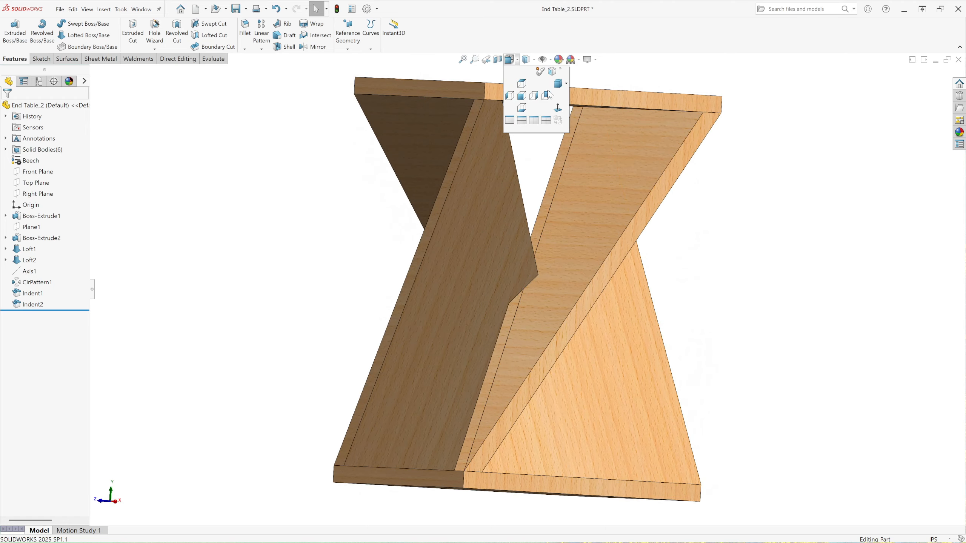
click(566, 84)
click(570, 106)
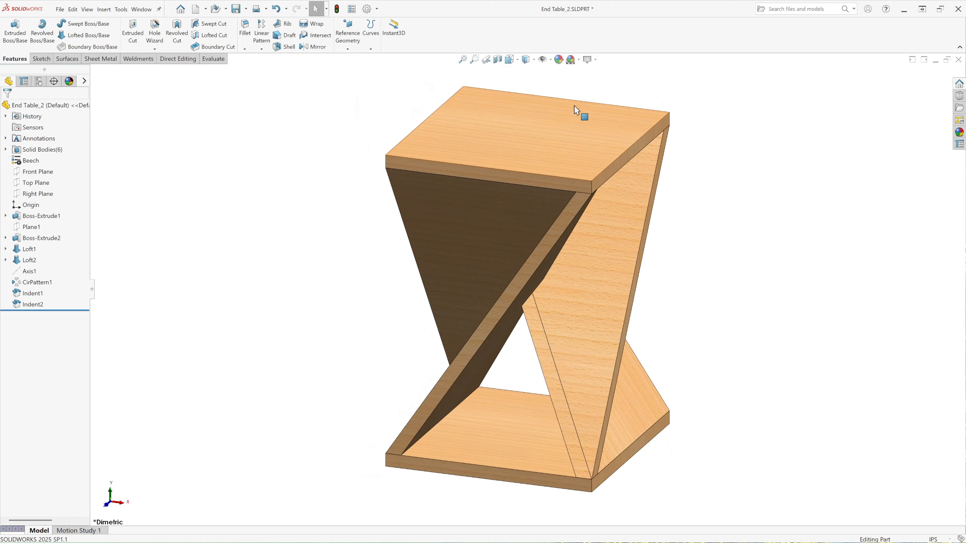
Turn on RealView Graphics for the table display and save the part.
scroll(539, 205, up, 1)
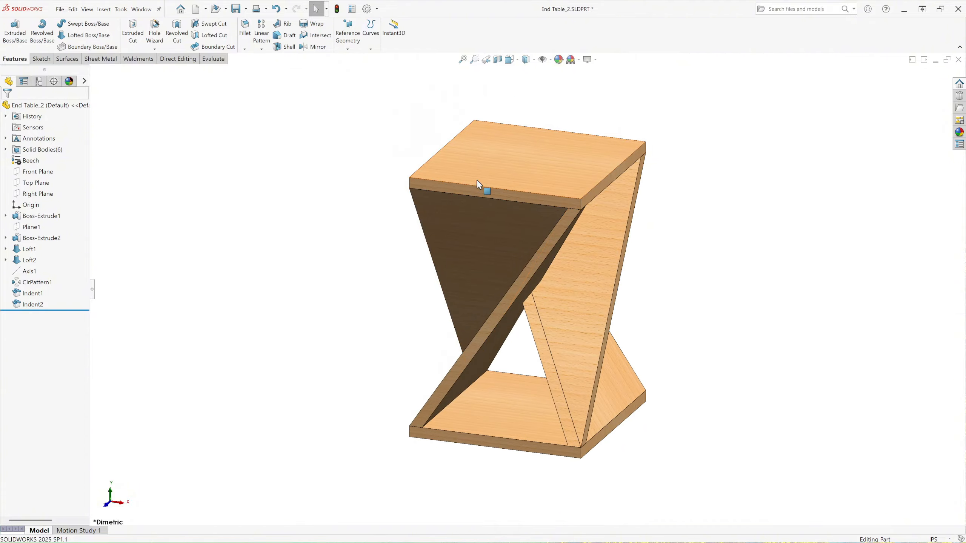
click(588, 59)
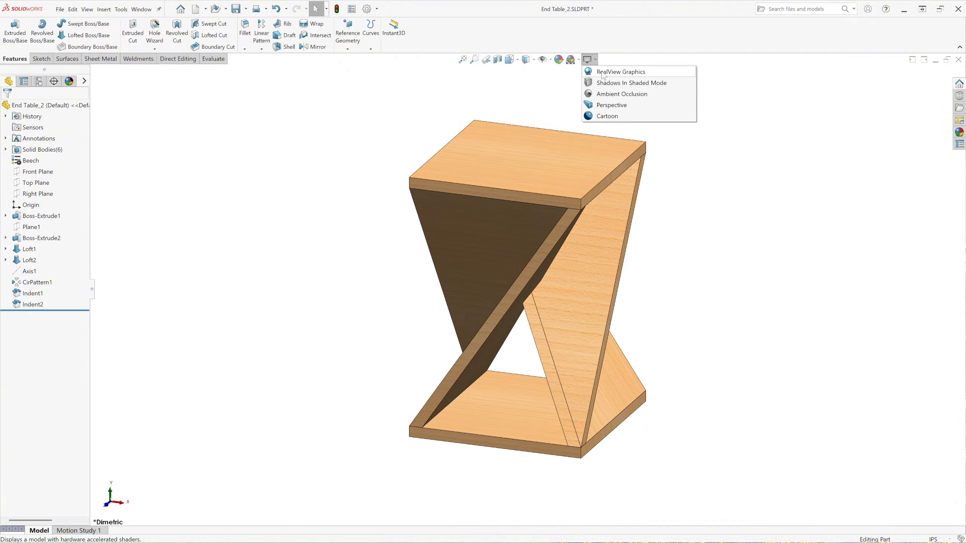
click(603, 75)
scroll(560, 249, down, 1)
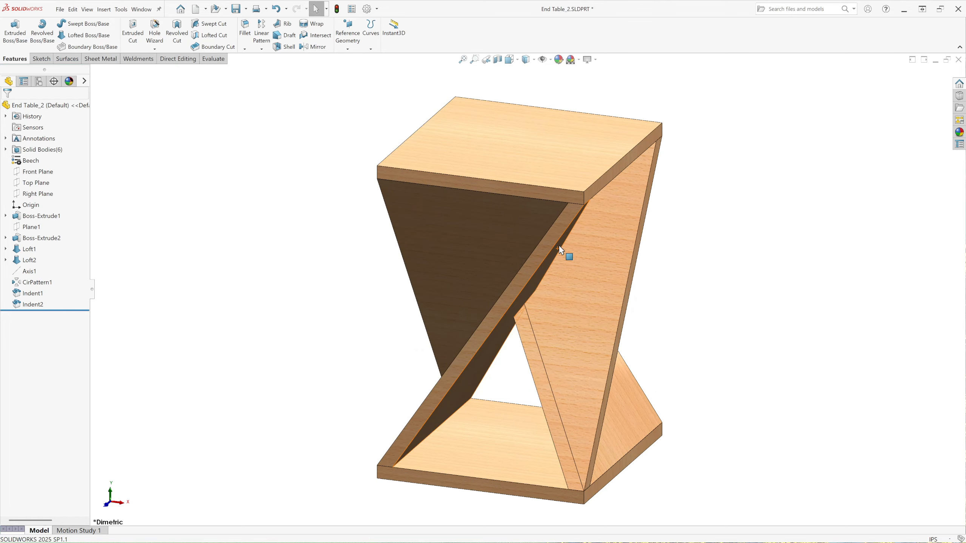
click(236, 10)
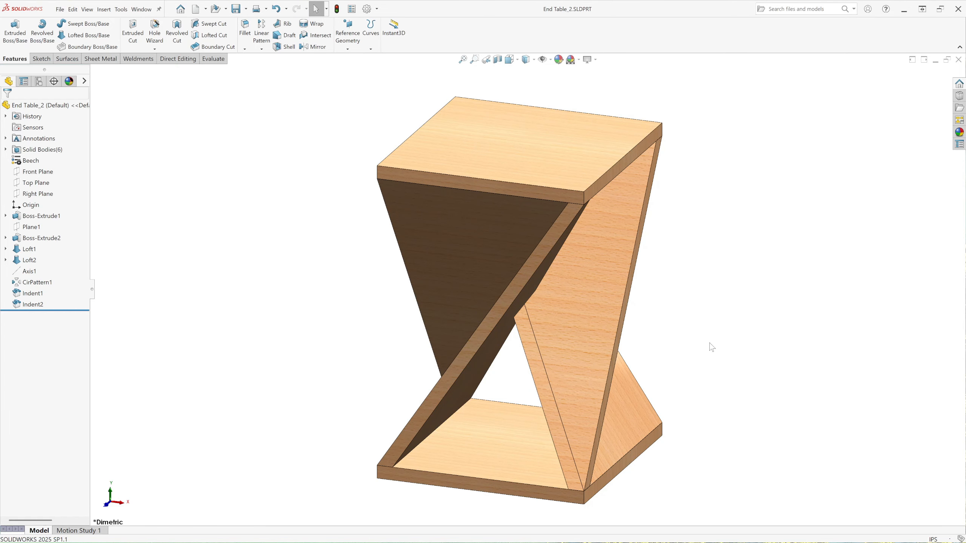